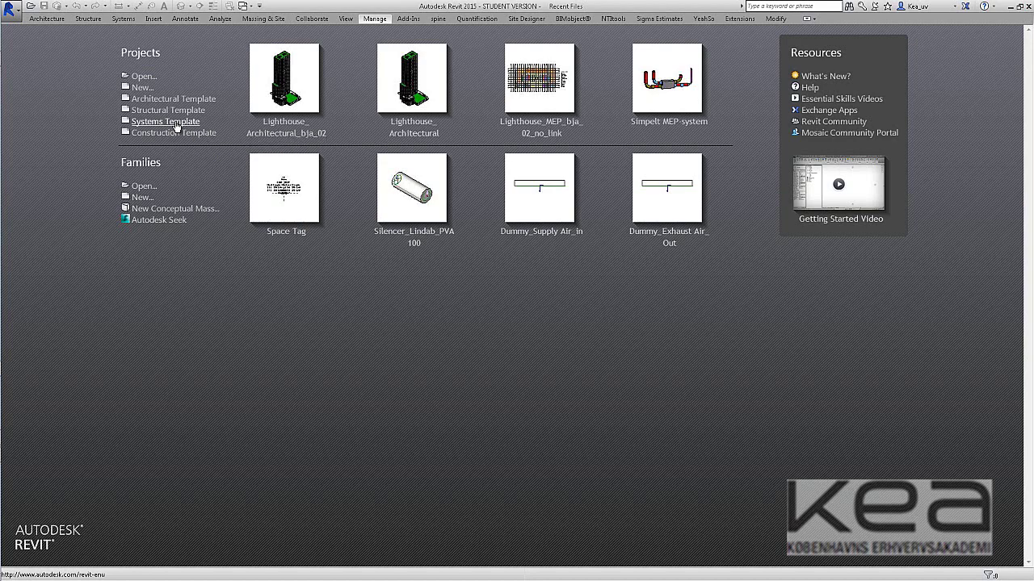
Step: Create a new project from the Systems Template
{"action": "left_click", "coordinate": [176, 122]}
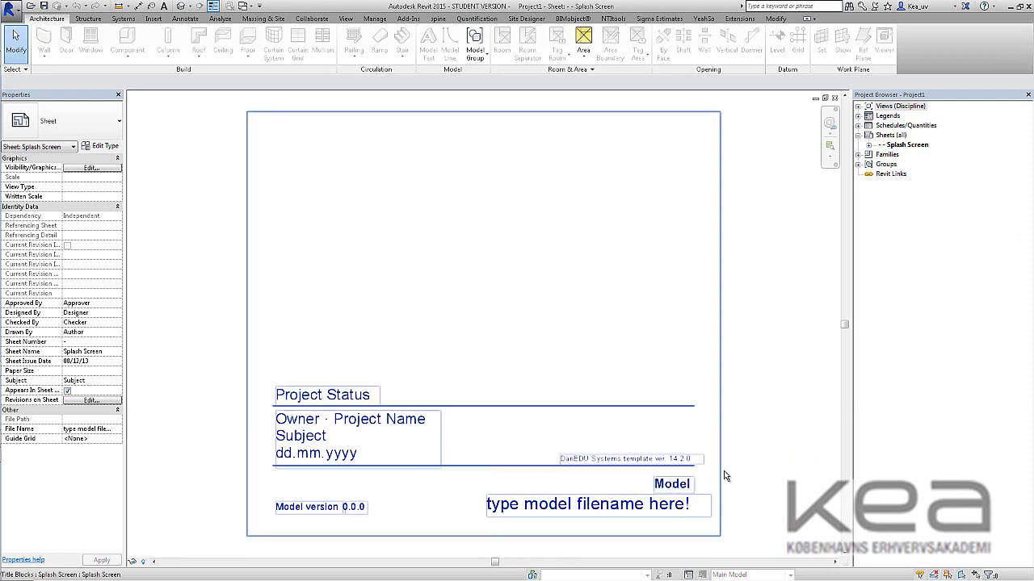
{"action": "scroll", "coordinate": [713, 477], "scroll_direction": "up", "scroll_amount": 2}
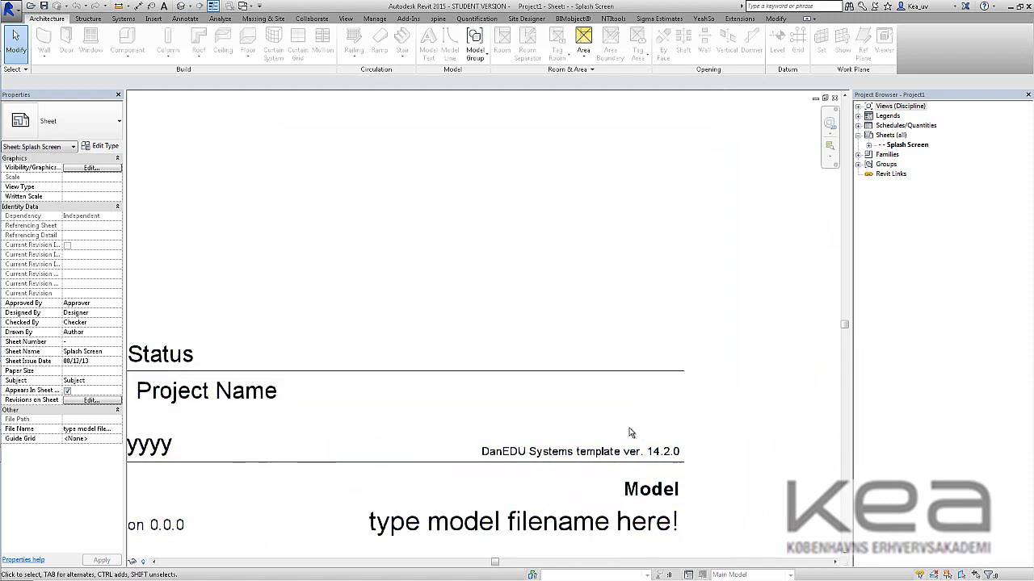
{"action": "scroll", "coordinate": [588, 457], "scroll_direction": "down", "scroll_amount": 2}
{"action": "scroll", "coordinate": [596, 467], "scroll_direction": "up", "scroll_amount": 1}
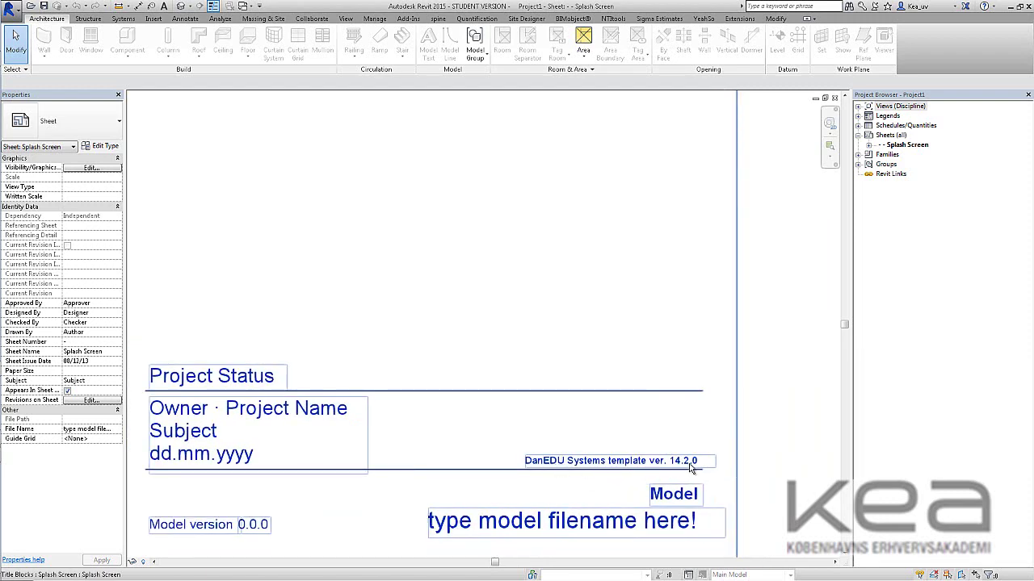
{"action": "scroll", "coordinate": [714, 457], "scroll_direction": "down", "scroll_amount": 2}
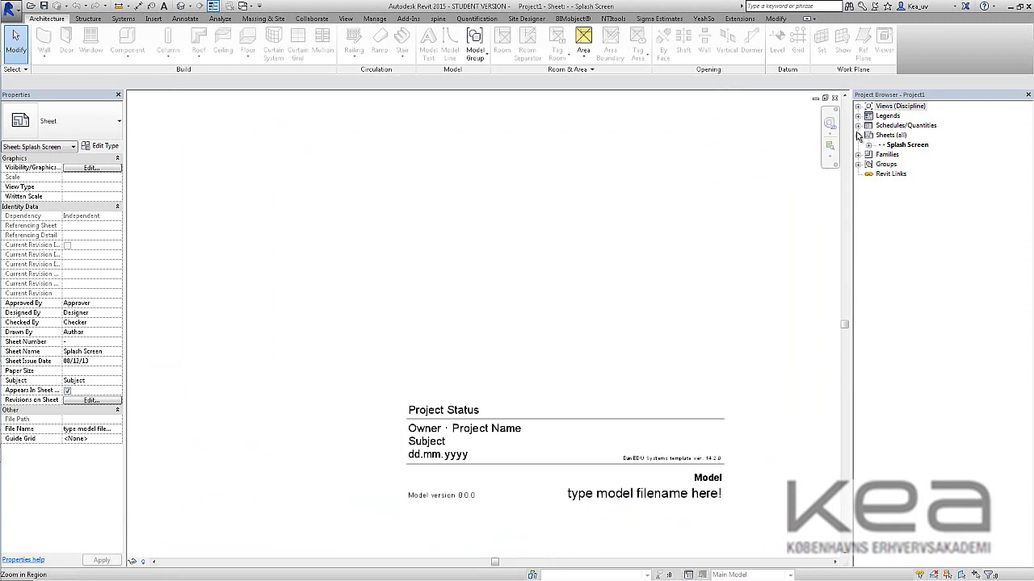
Step: Examine how the project browser groups the views by discipline, including the Mechanical and Electrical groups
{"action": "left_click", "coordinate": [858, 106]}
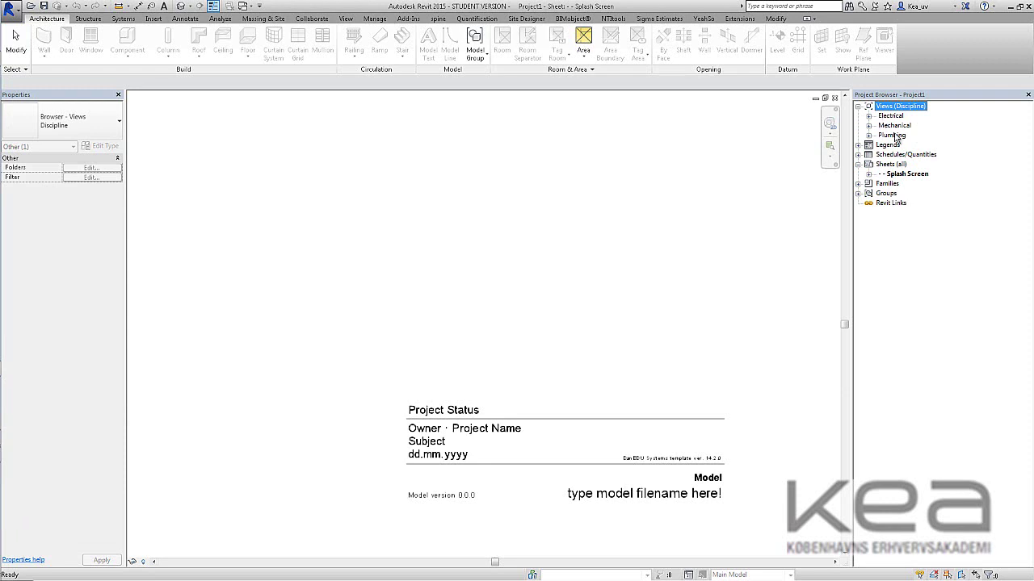
{"action": "left_click", "coordinate": [869, 125]}
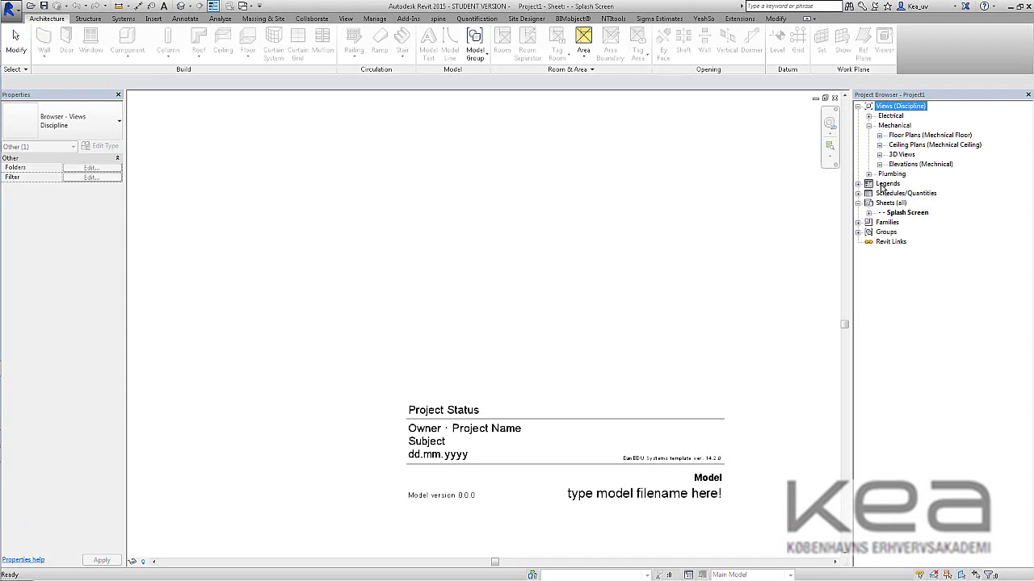
{"action": "right_click", "coordinate": [897, 111]}
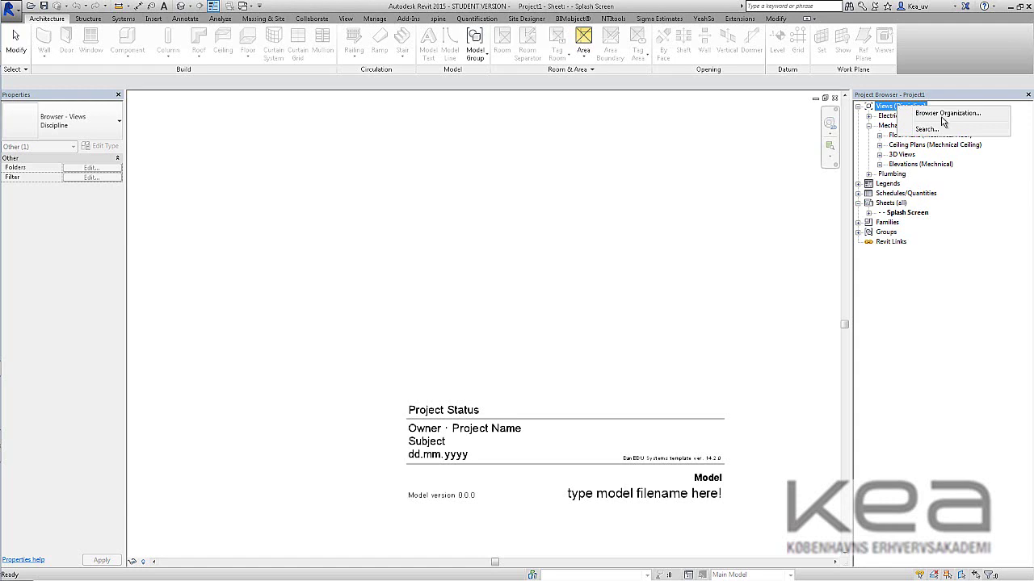
{"action": "left_click", "coordinate": [973, 197]}
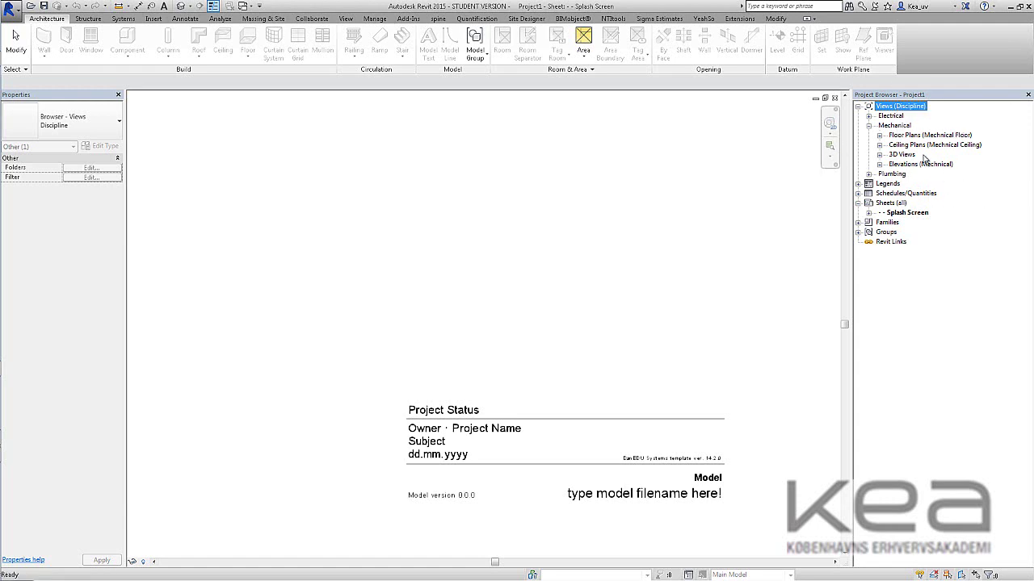
{"action": "left_click", "coordinate": [869, 116]}
{"action": "left_click", "coordinate": [869, 116]}
Step: Create a new browser organization for the project views named Mechanical
{"action": "right_click", "coordinate": [893, 109]}
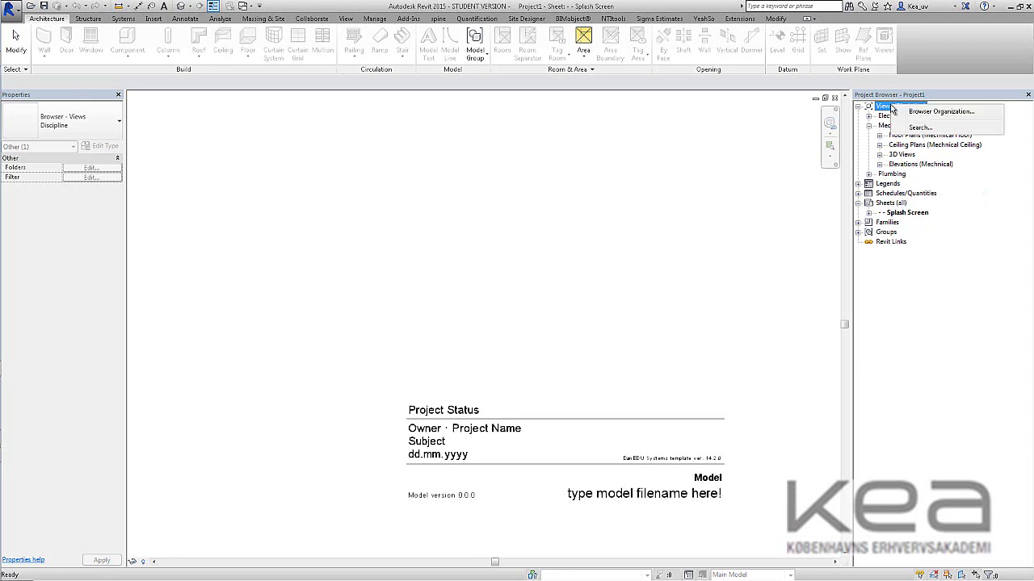
{"action": "left_click", "coordinate": [928, 113]}
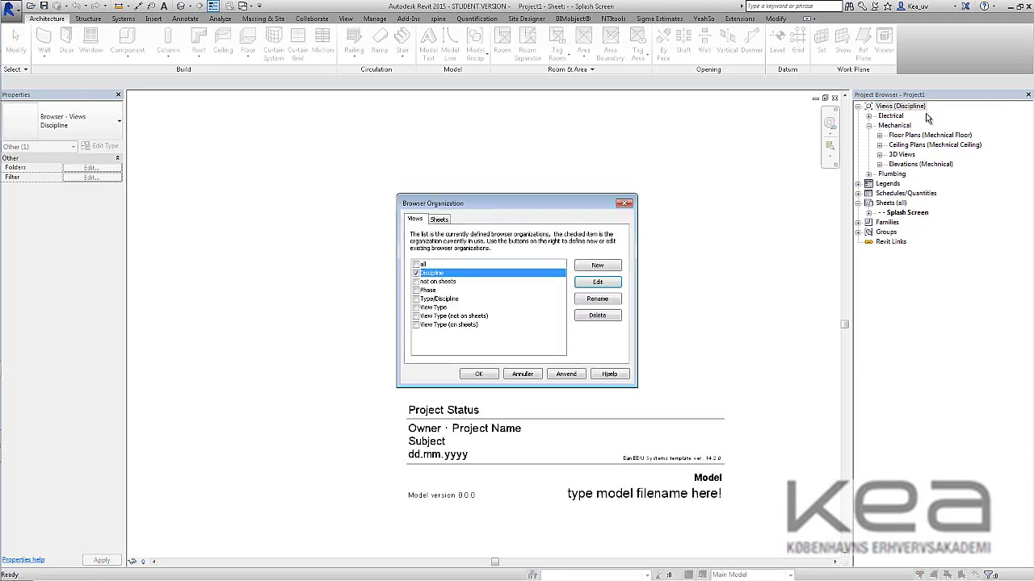
{"action": "left_click", "coordinate": [598, 267]}
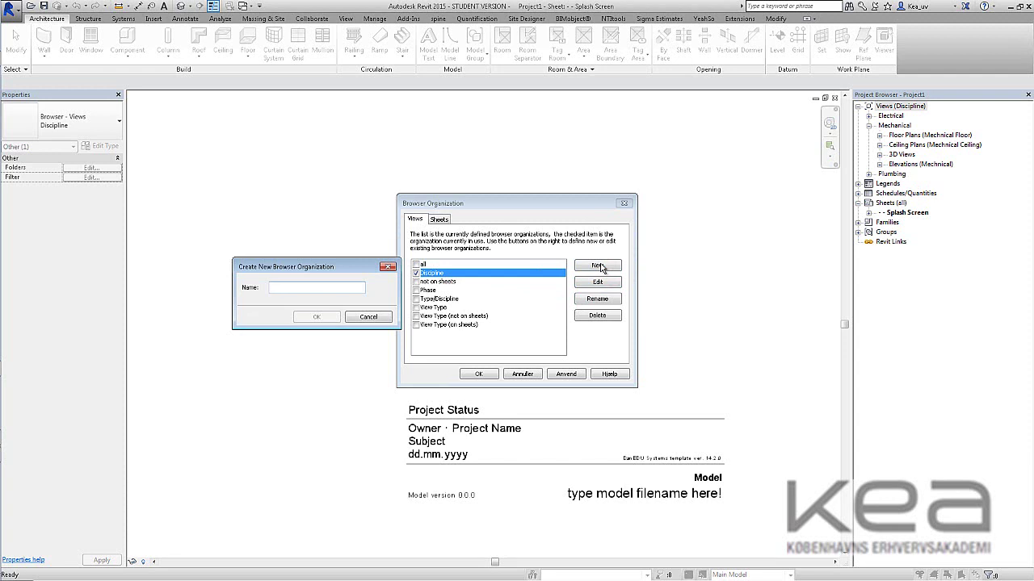
{"action": "type", "text": "Mechanical"}
{"action": "left_click", "coordinate": [315, 317]}
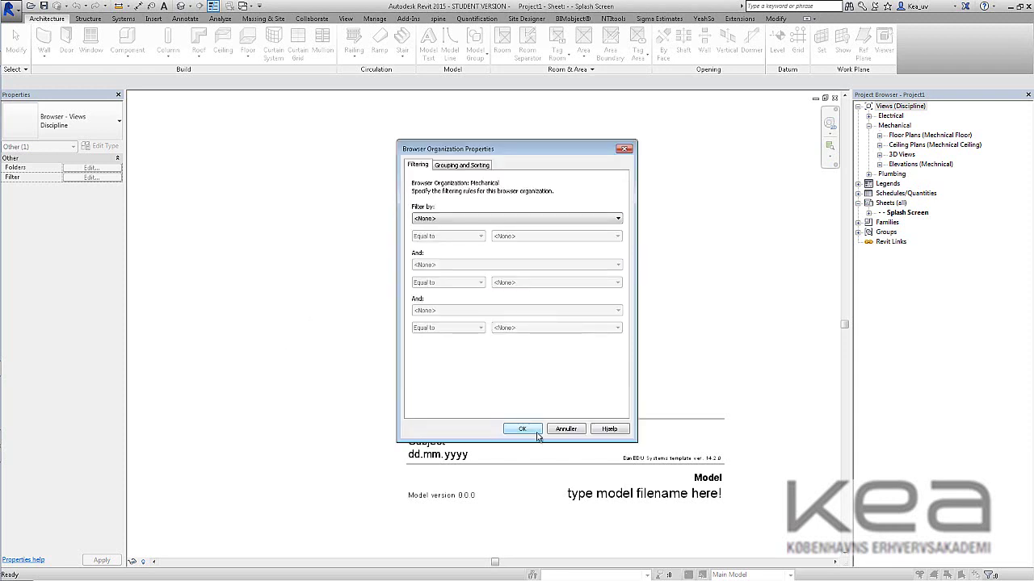
Step: Filter the Mechanical browser organization to views whose Discipline equals Mechanical
{"action": "left_click", "coordinate": [616, 219]}
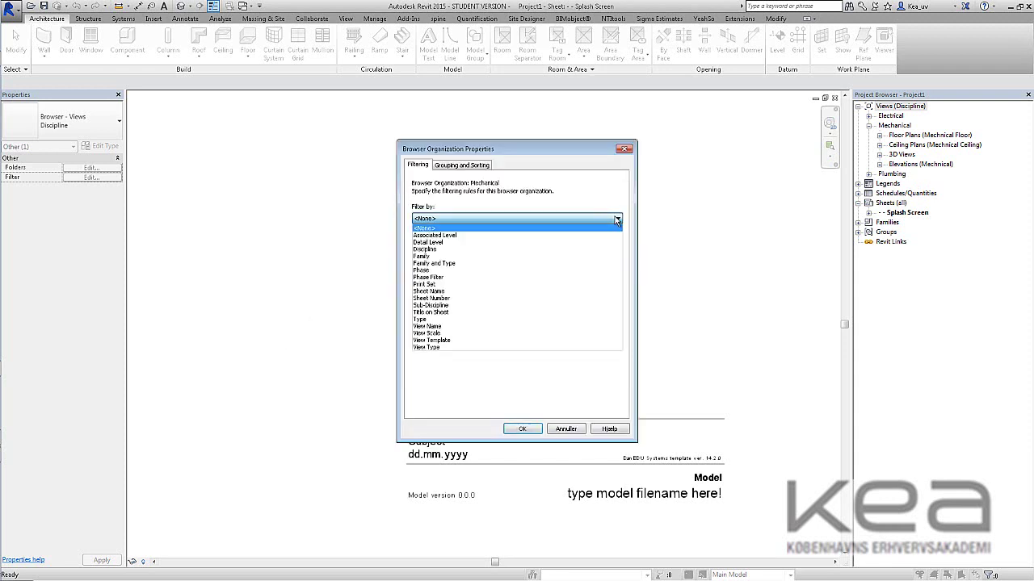
{"action": "left_click", "coordinate": [524, 249]}
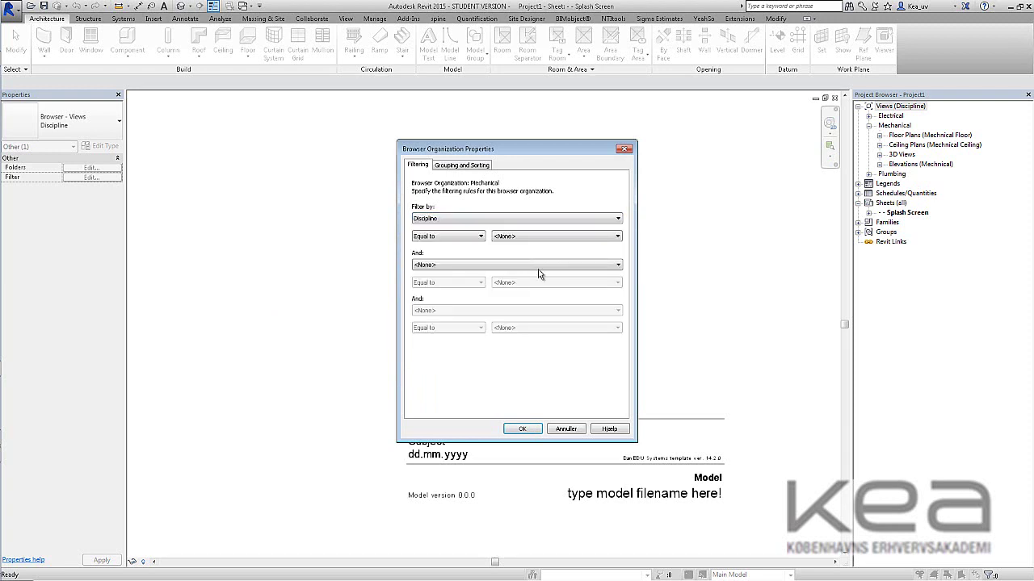
{"action": "left_click", "coordinate": [617, 236]}
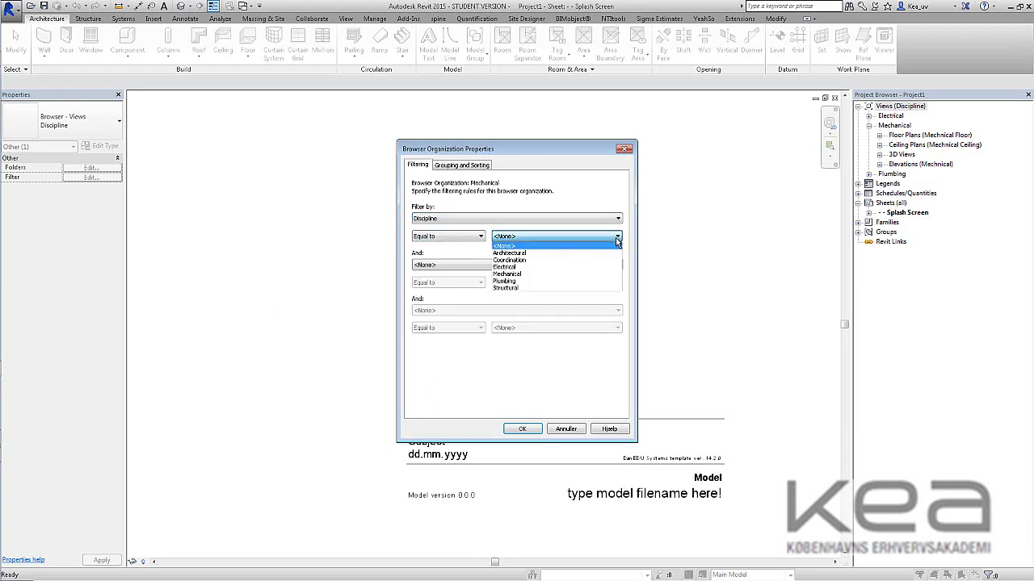
{"action": "left_click", "coordinate": [521, 279]}
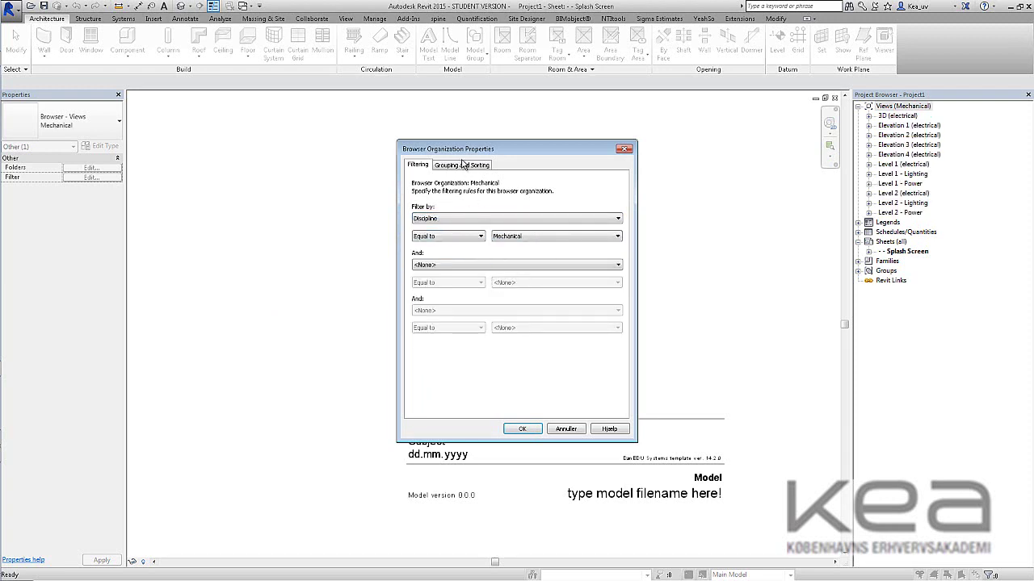
Step: Group the Mechanical browser organization by Family and Type, then by View Name, and apply it to the project browser
{"action": "left_click", "coordinate": [461, 165]}
{"action": "left_click", "coordinate": [492, 207]}
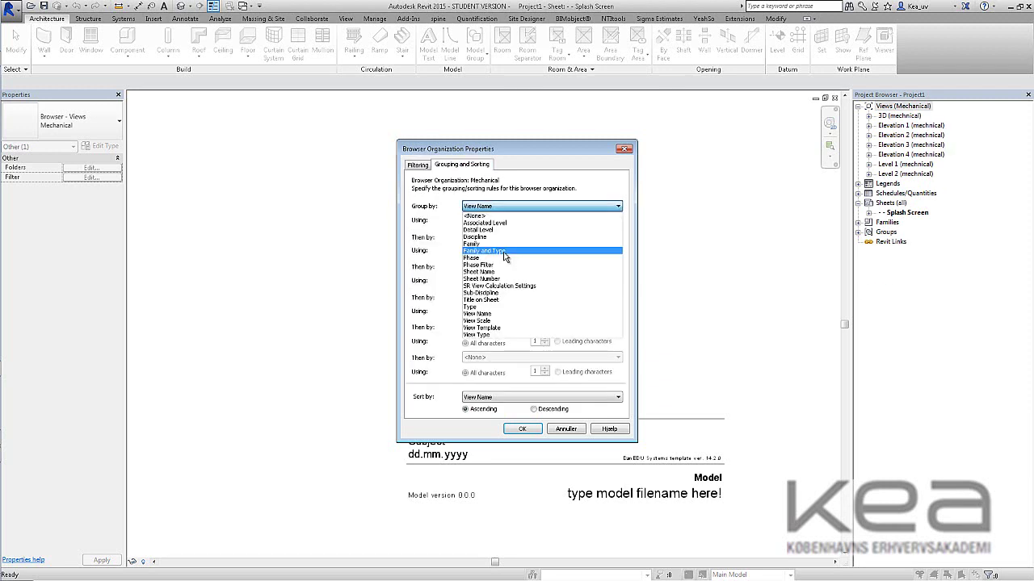
{"action": "left_click", "coordinate": [504, 251]}
{"action": "left_click", "coordinate": [539, 237]}
{"action": "left_click", "coordinate": [513, 271]}
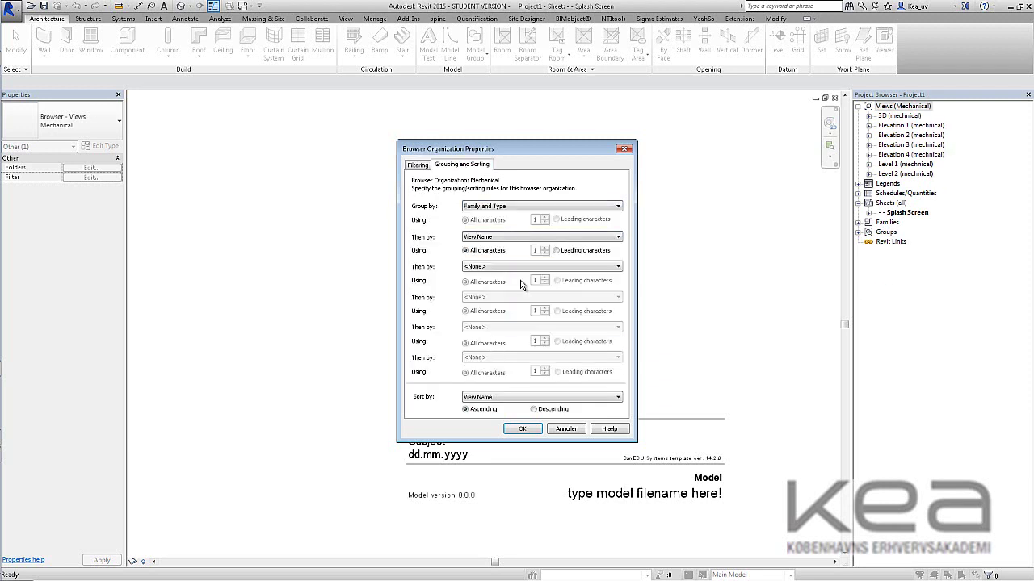
{"action": "left_click", "coordinate": [521, 429]}
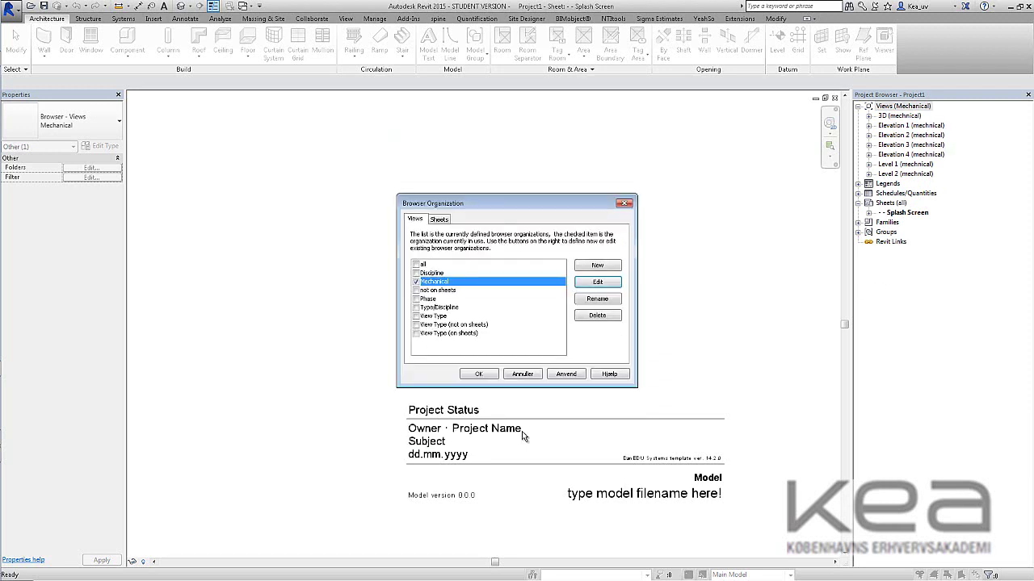
{"action": "left_click", "coordinate": [475, 374]}
Step: Open the Level 1 (mechnical) floor plan from the Mechnical Floor group of the project browser
{"action": "left_click", "coordinate": [869, 116]}
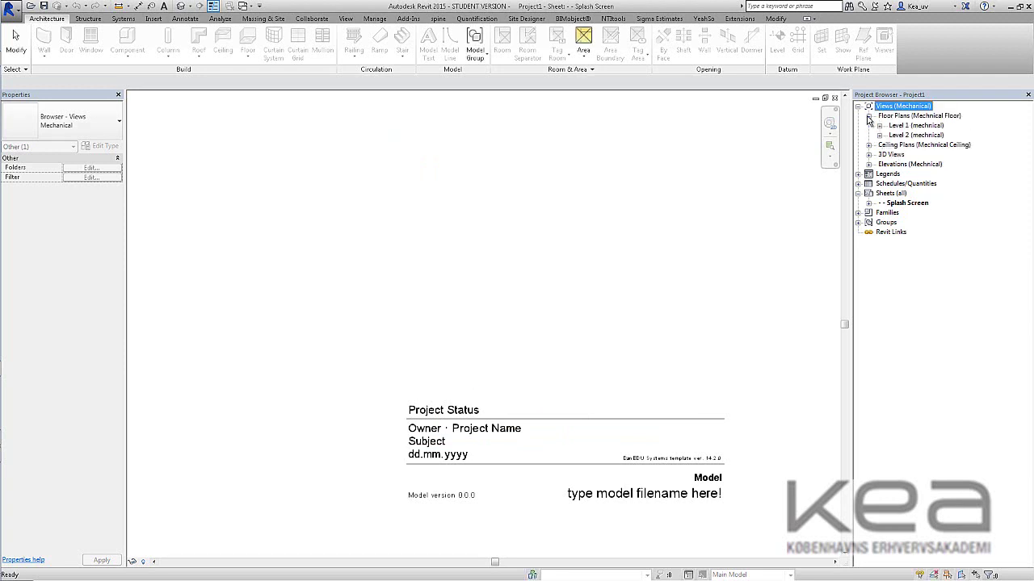
{"action": "left_click", "coordinate": [878, 125]}
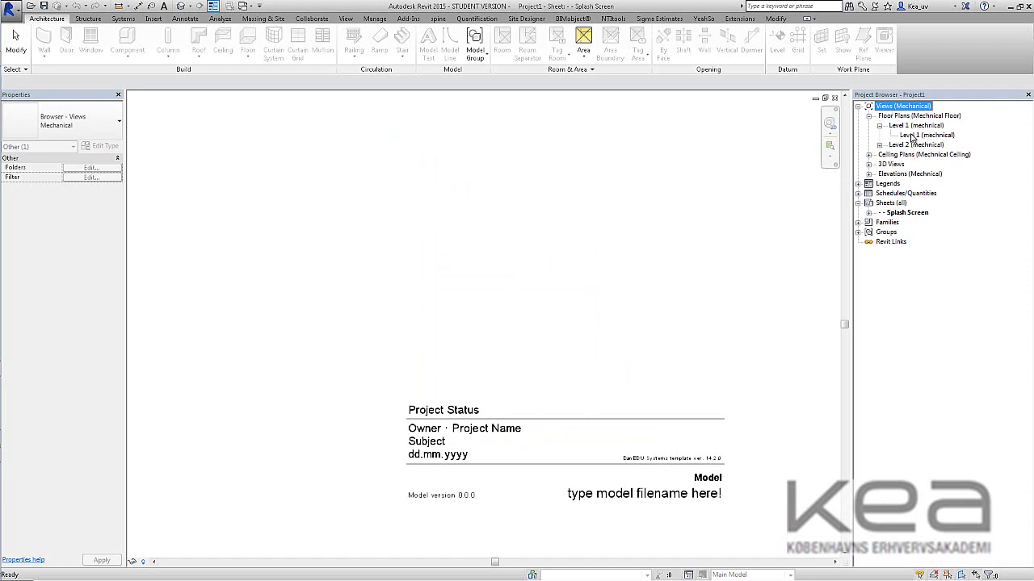
{"action": "double_click", "coordinate": [911, 136]}
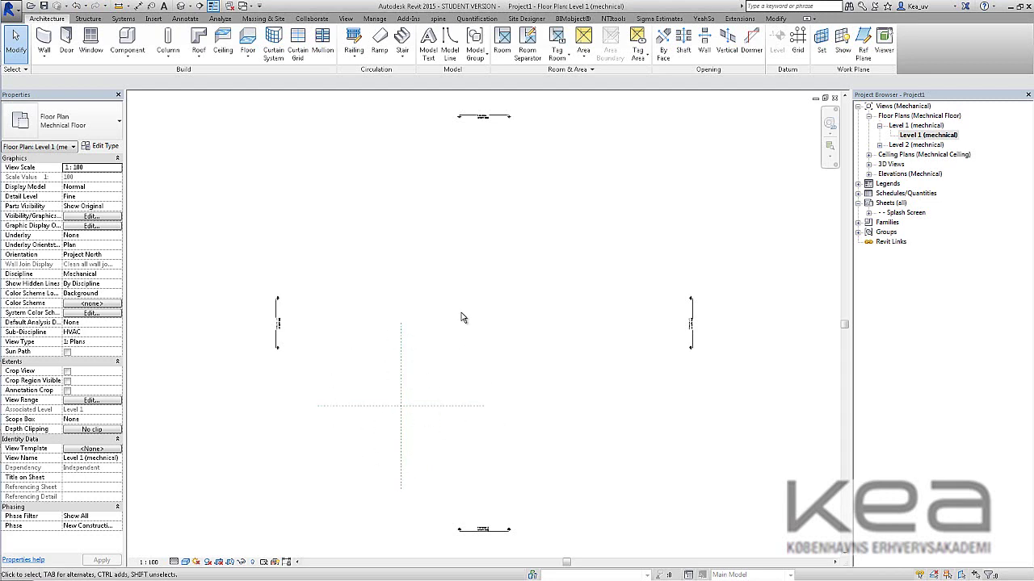
Step: Link the Revit model Lighthouse_Architectural_bja_02.rvt into the floor plan with Auto - Origin to Origin positioning
{"action": "left_click", "coordinate": [153, 19]}
{"action": "left_click", "coordinate": [42, 44]}
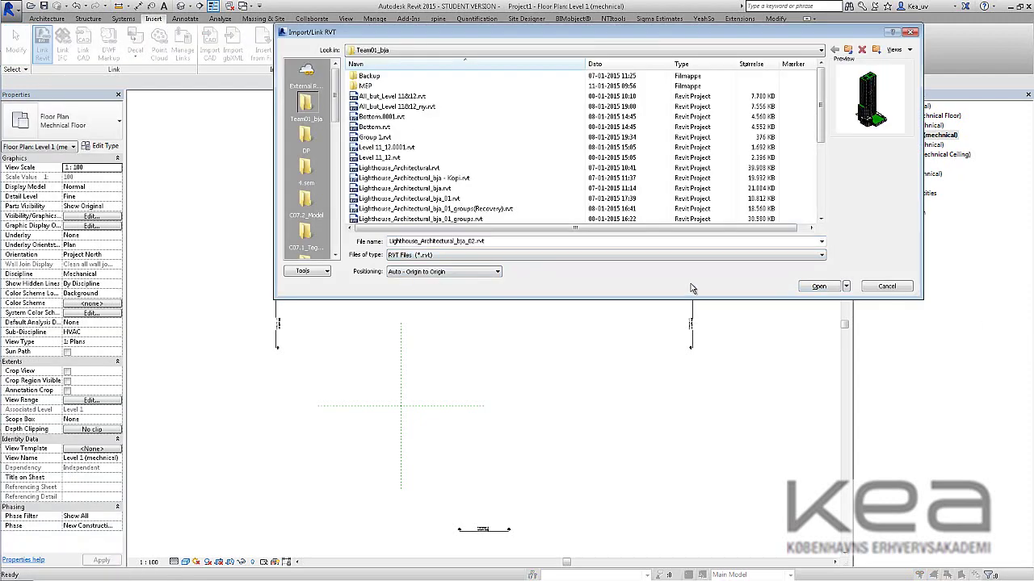
{"action": "left_click", "coordinate": [818, 287]}
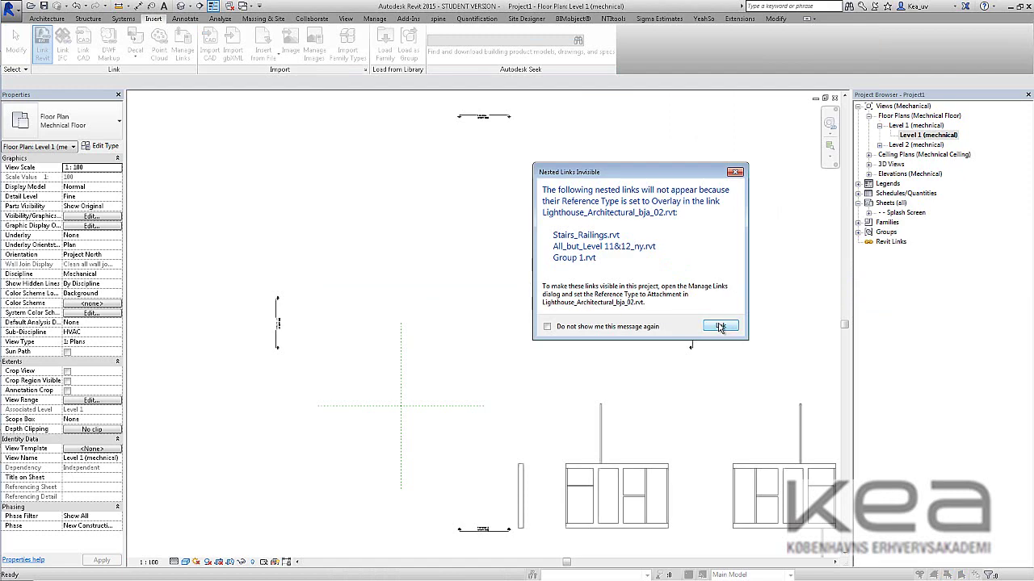
{"action": "left_click", "coordinate": [720, 327]}
Step: Examine how the linked model's grid lines up with the reference planes and the elevation markers
{"action": "scroll", "coordinate": [327, 252], "scroll_direction": "up", "scroll_amount": 4}
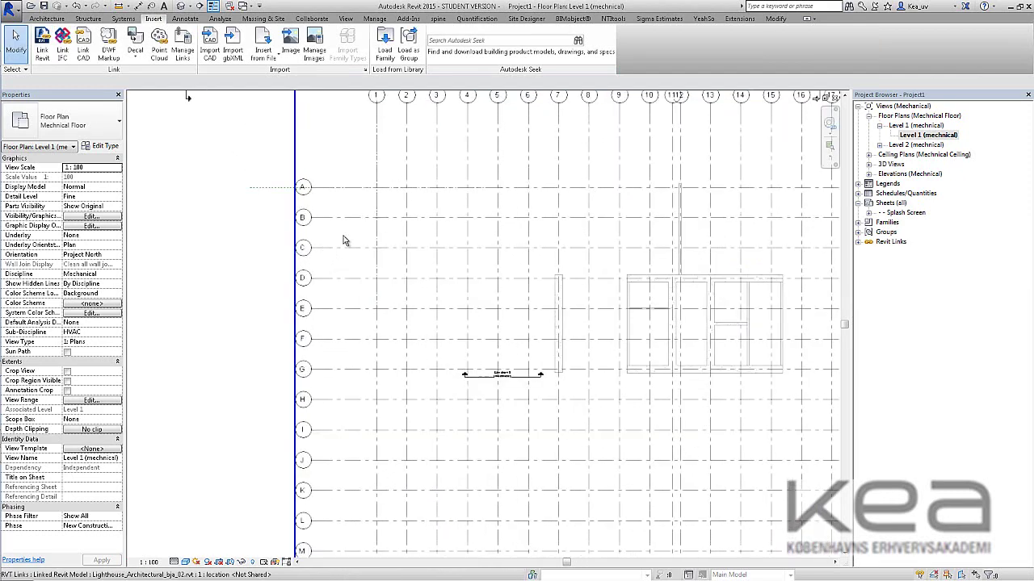
{"action": "scroll", "coordinate": [382, 218], "scroll_direction": "down", "scroll_amount": 1}
{"action": "middle_click_drag", "start_coordinate": [418, 210], "coordinate": [412, 291]}
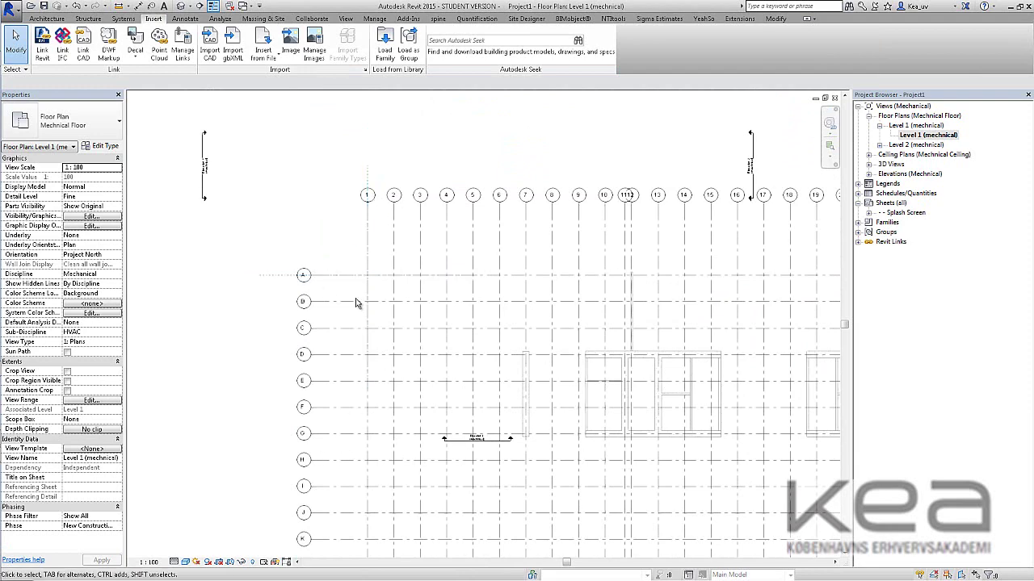
{"action": "scroll", "coordinate": [335, 282], "scroll_direction": "up", "scroll_amount": 3}
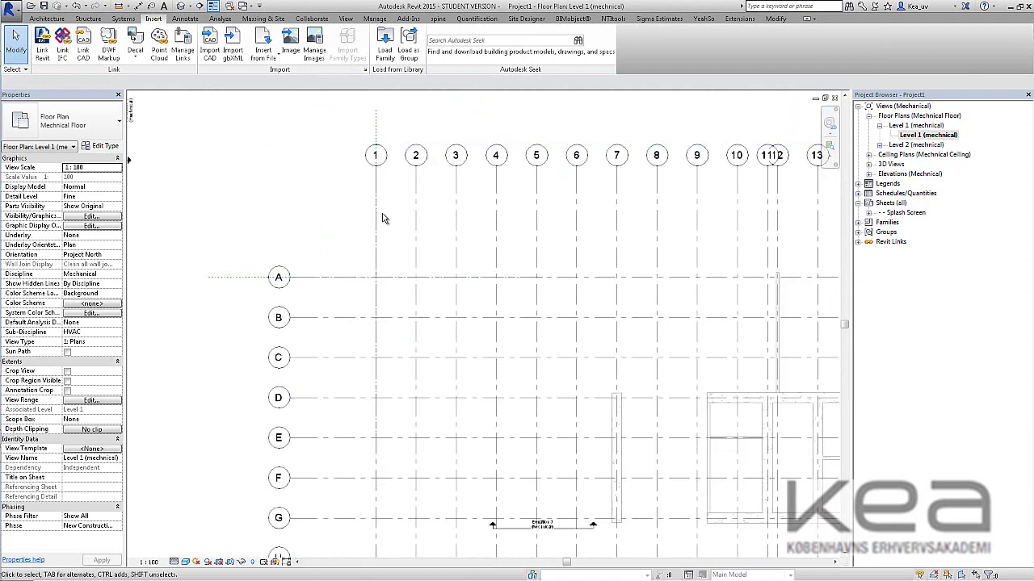
{"action": "scroll", "coordinate": [387, 303], "scroll_direction": "down", "scroll_amount": 1}
{"action": "scroll", "coordinate": [391, 304], "scroll_direction": "down", "scroll_amount": 8}
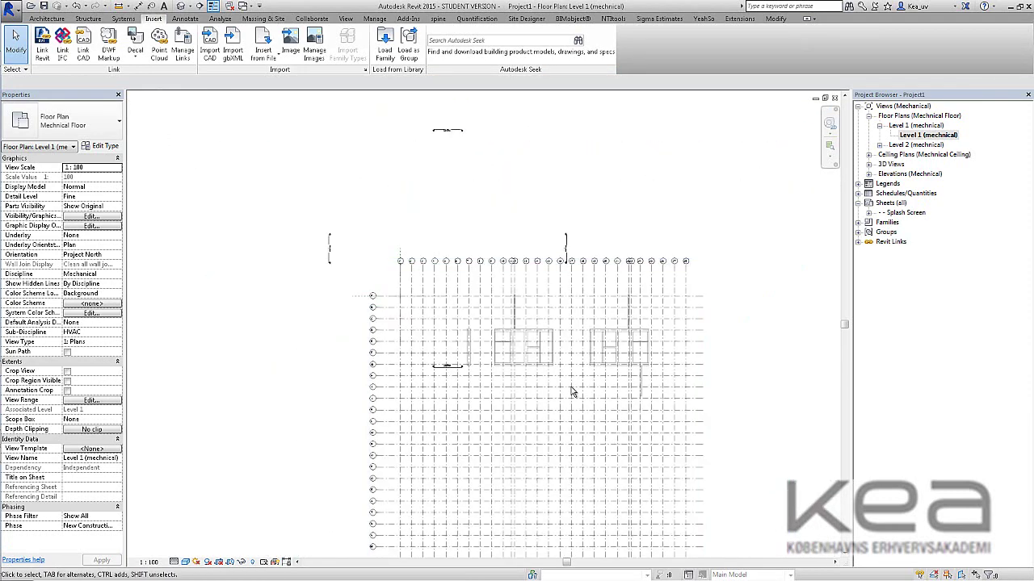
{"action": "scroll", "coordinate": [573, 391], "scroll_direction": "down", "scroll_amount": 1}
{"action": "middle_click_drag", "start_coordinate": [573, 388], "coordinate": [513, 411]}
{"action": "scroll", "coordinate": [509, 347], "scroll_direction": "up", "scroll_amount": 2}
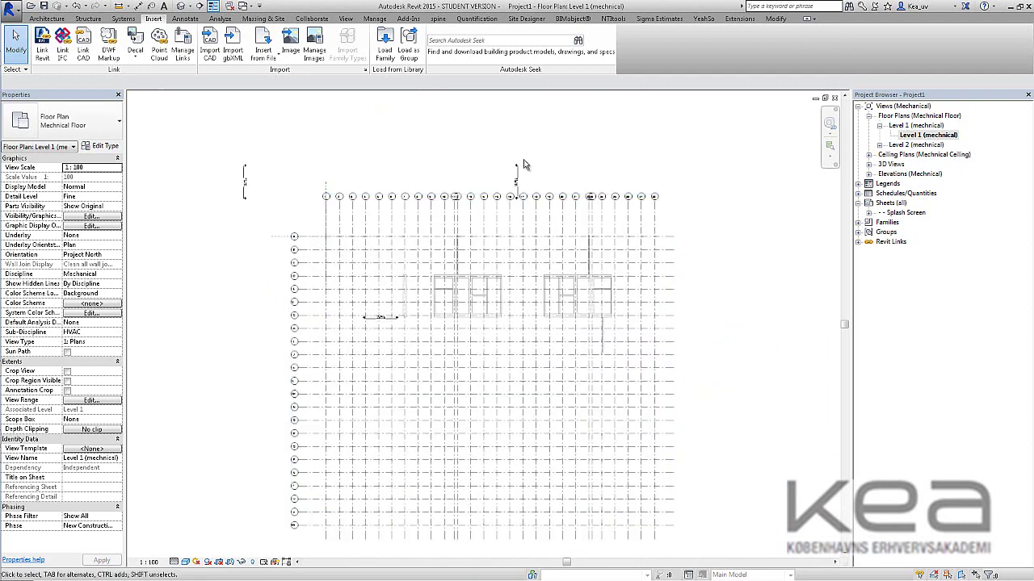
Step: Move the south elevation marker further down the plan and the east elevation marker out to the eastern edge of the linked grid
{"action": "scroll", "coordinate": [532, 225], "scroll_direction": "down", "scroll_amount": 3}
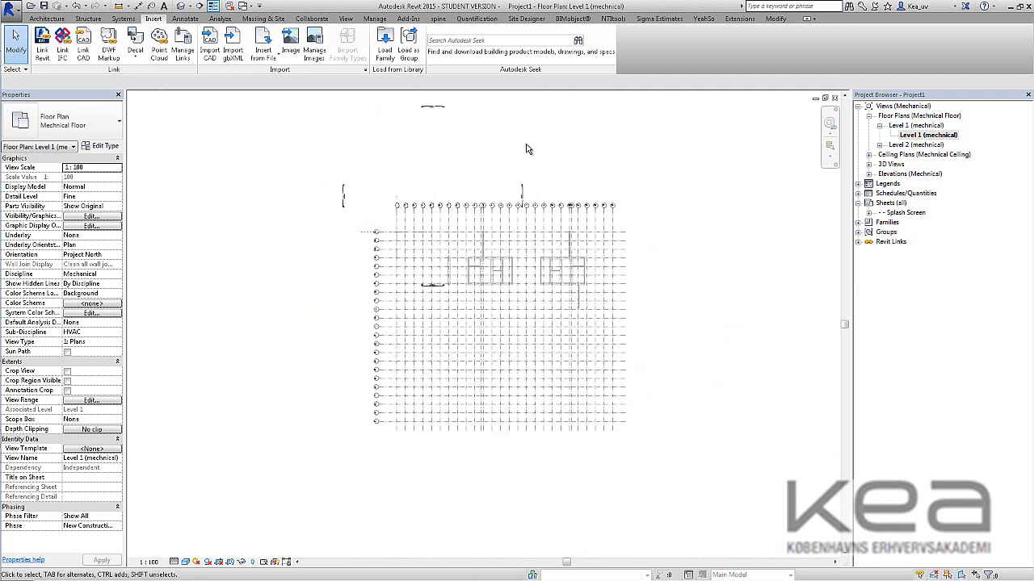
{"action": "left_click_drag", "start_coordinate": [353, 335], "coordinate": [442, 321]}
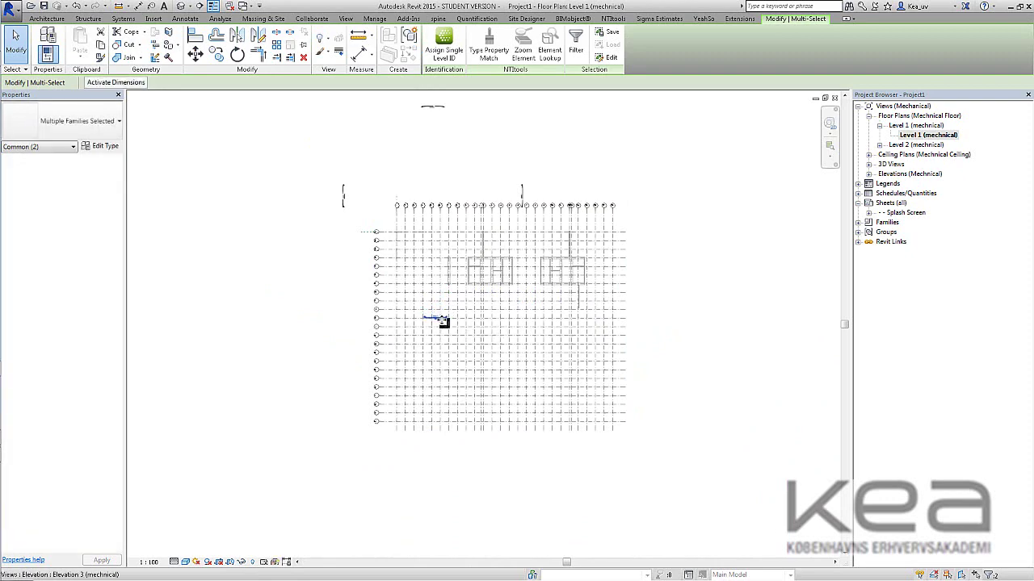
{"action": "scroll", "coordinate": [504, 316], "scroll_direction": "up", "scroll_amount": 2}
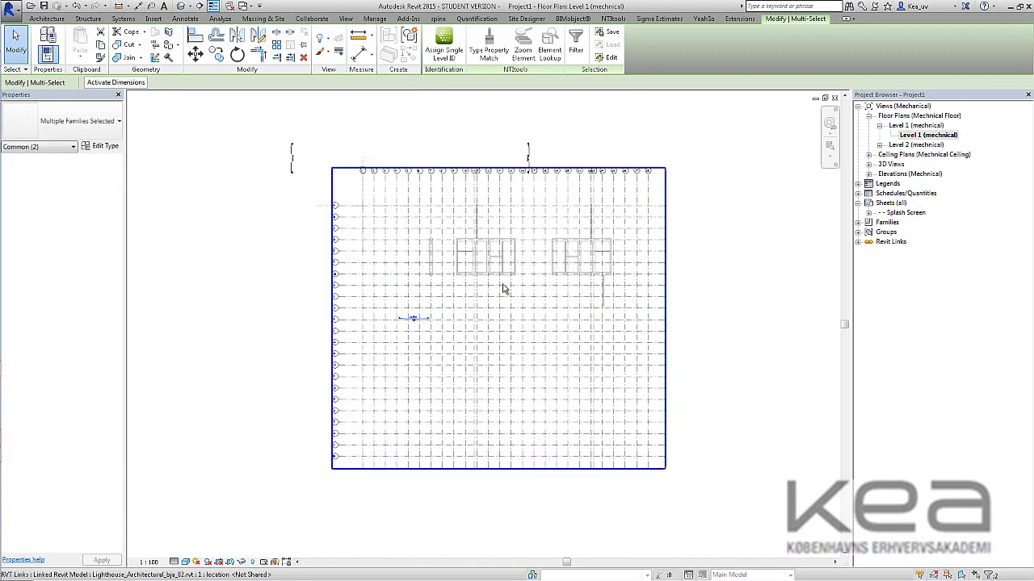
{"action": "key", "text": "Escape"}
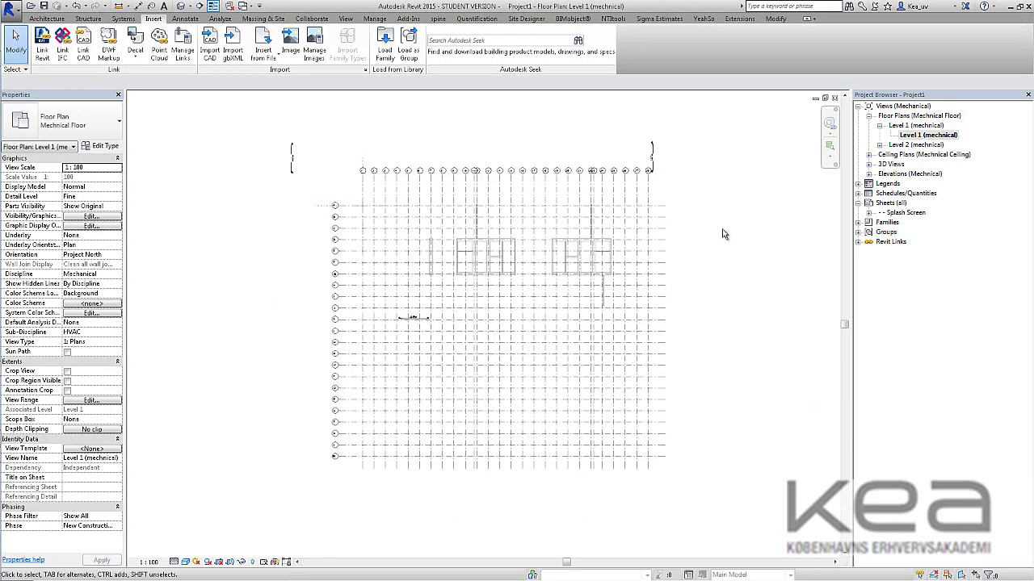
Step: Enable Room Bounding in the type properties of the linked Lighthouse_Architectural_bja_02.rvt model
{"action": "left_click", "coordinate": [631, 280]}
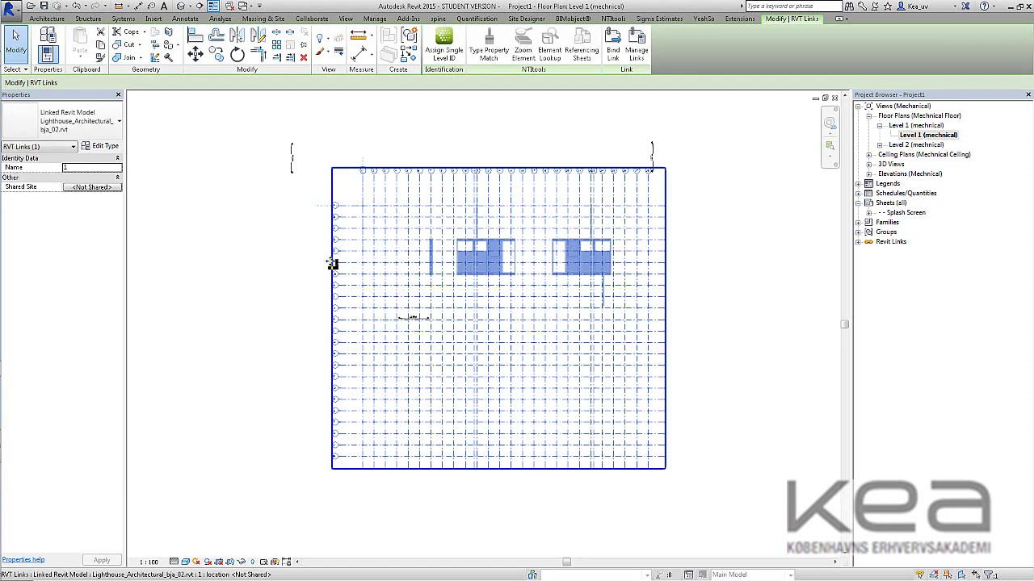
{"action": "left_click", "coordinate": [106, 148]}
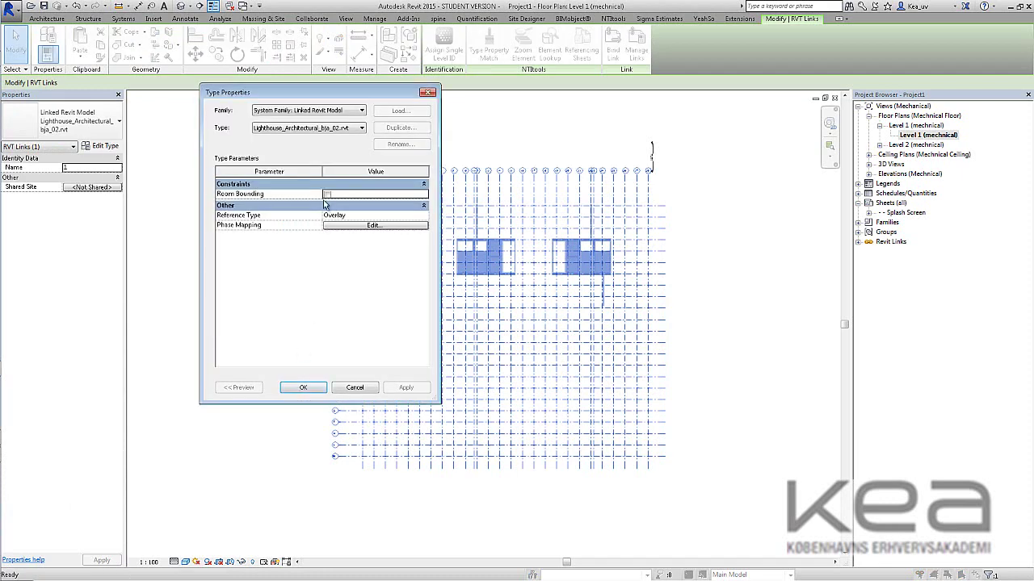
{"action": "left_click", "coordinate": [327, 195]}
{"action": "left_click_drag", "start_coordinate": [346, 99], "coordinate": [641, 121]}
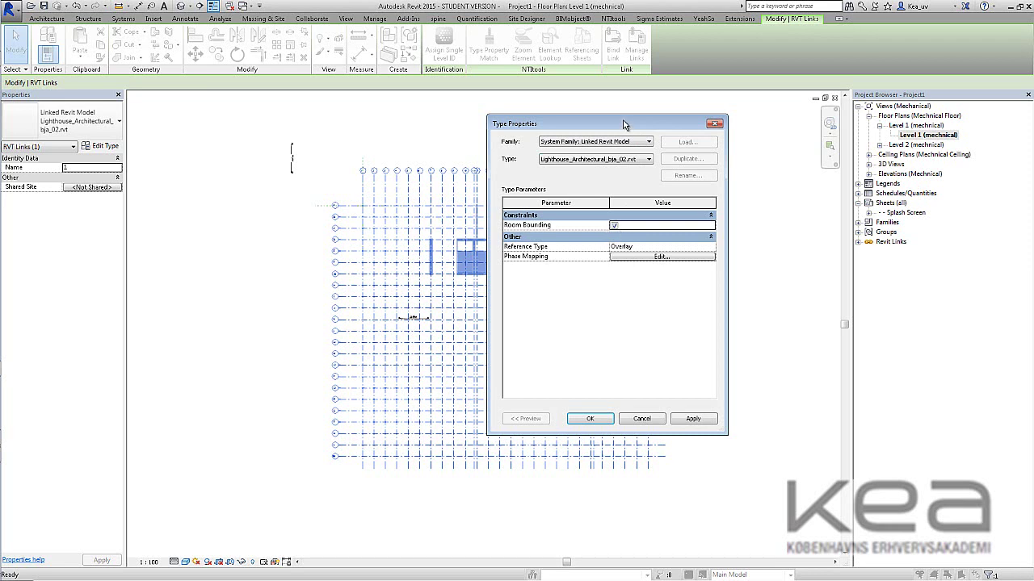
{"action": "left_click_drag", "start_coordinate": [617, 125], "coordinate": [712, 122]}
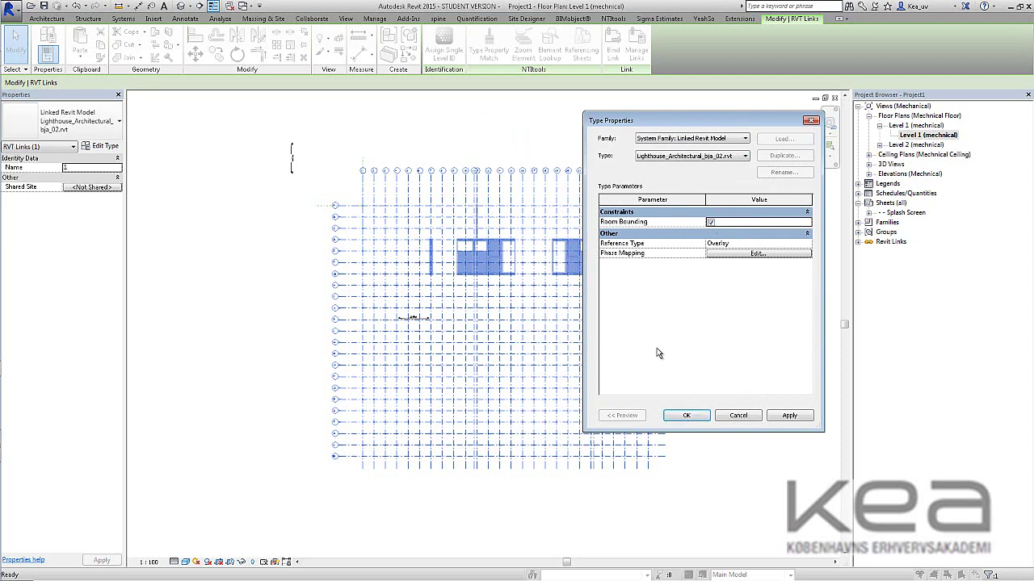
{"action": "left_click", "coordinate": [687, 415]}
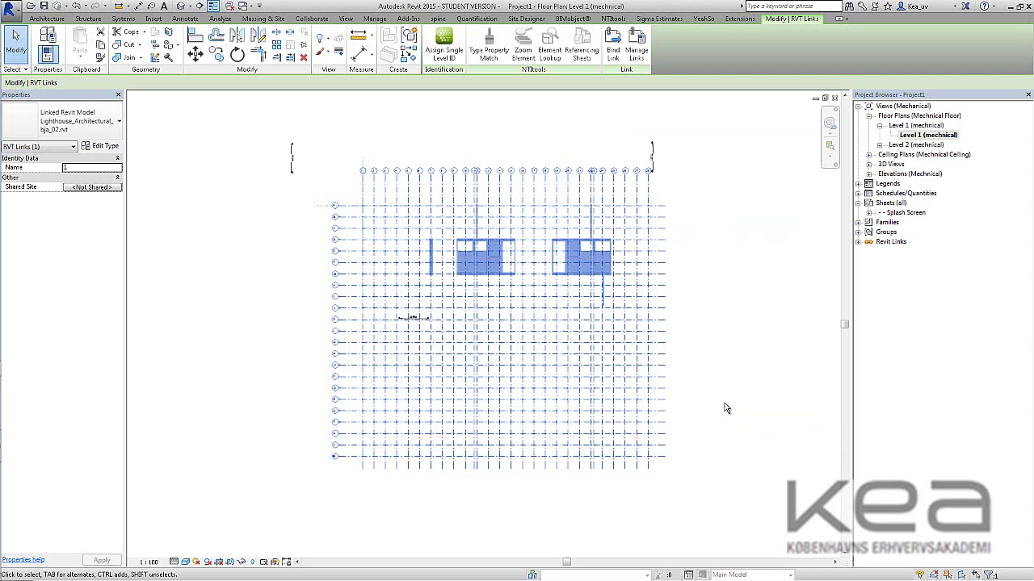
{"action": "key", "text": "Escape"}
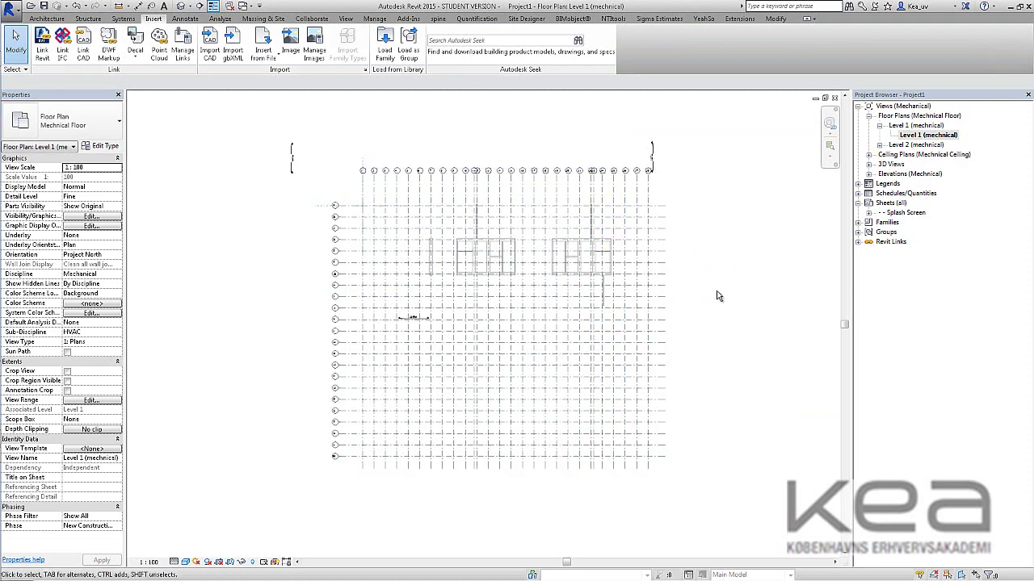
Step: Open the Elevation 3 (mechnical) view from the Mechnical elevations group
{"action": "left_click", "coordinate": [869, 174]}
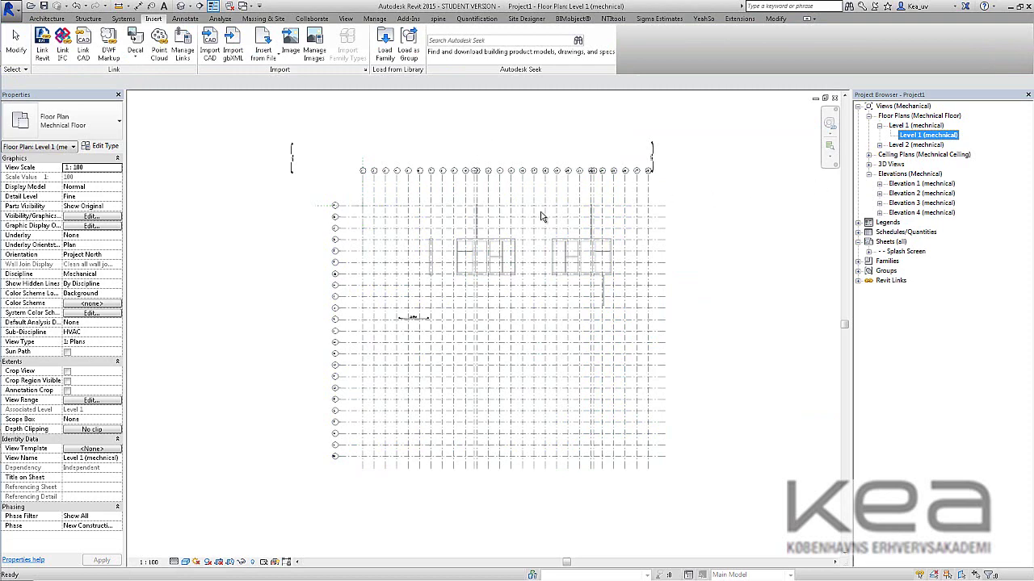
{"action": "scroll", "coordinate": [613, 309], "scroll_direction": "up", "scroll_amount": 2}
{"action": "scroll", "coordinate": [696, 295], "scroll_direction": "down", "scroll_amount": 3}
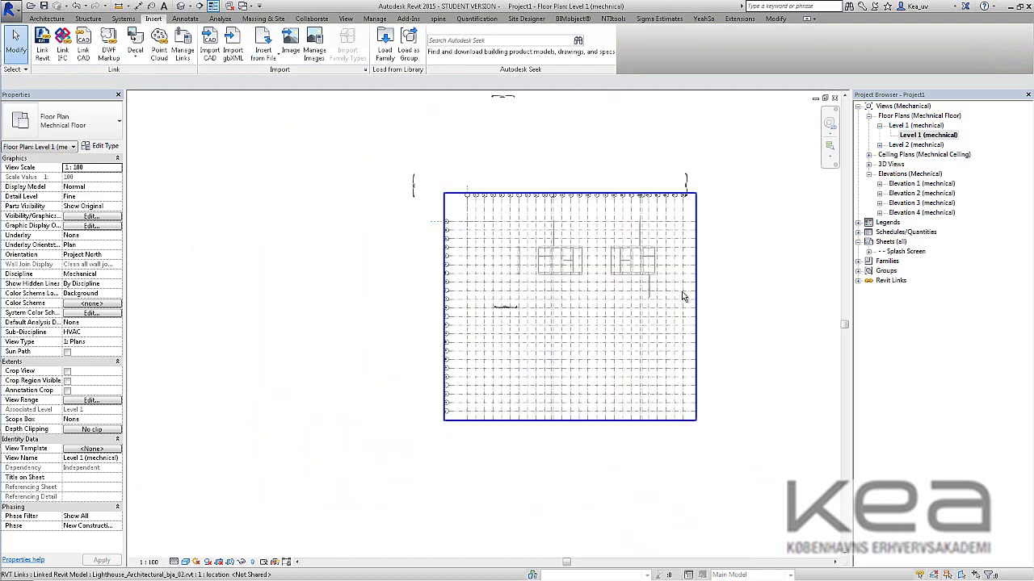
{"action": "middle_click_drag", "start_coordinate": [717, 241], "coordinate": [672, 291]}
{"action": "scroll", "coordinate": [564, 211], "scroll_direction": "up", "scroll_amount": 1}
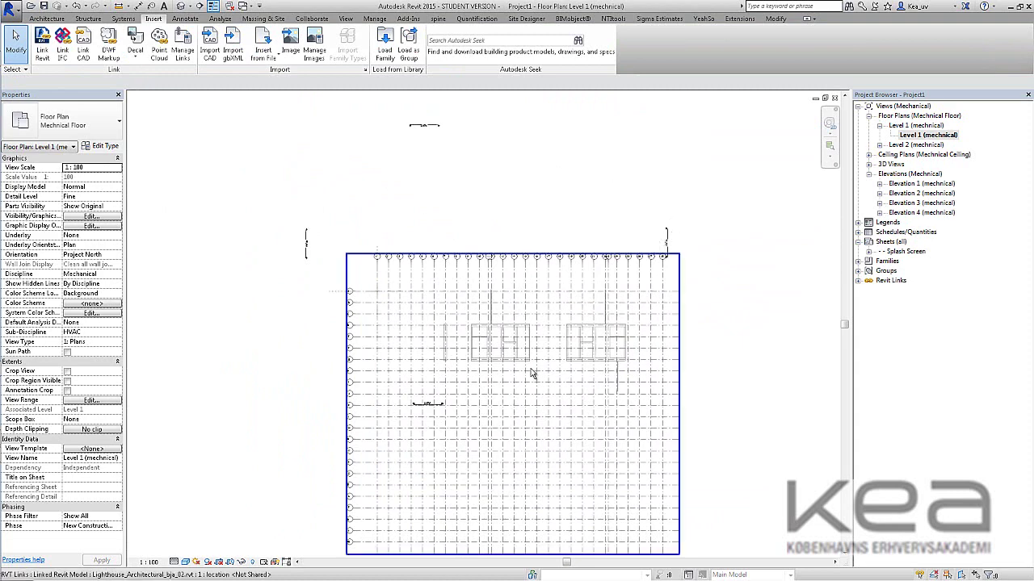
{"action": "left_click", "coordinate": [879, 204]}
{"action": "double_click", "coordinate": [925, 214]}
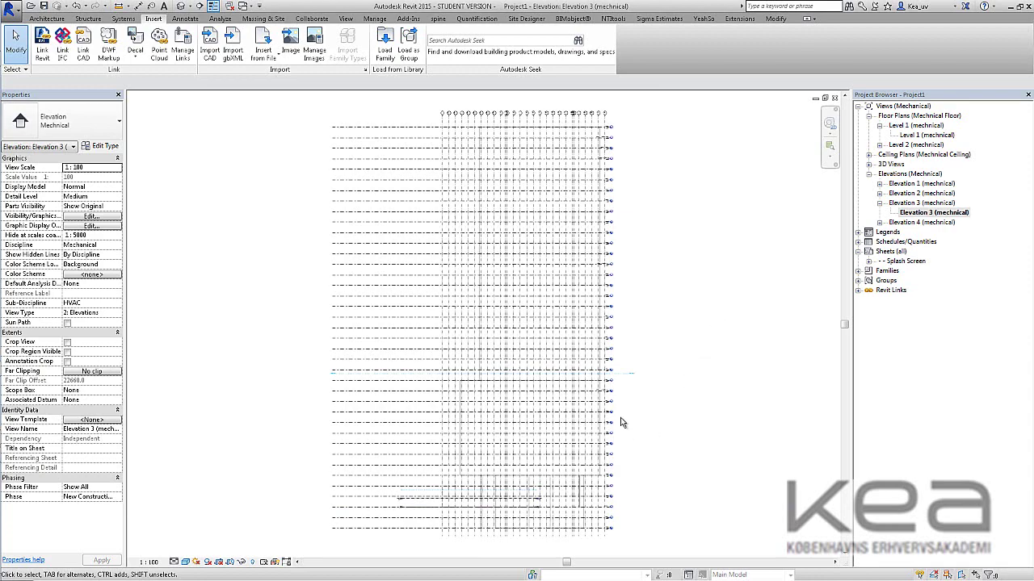
Step: Examine the linked model's level lines, names and heights around Level 8 to Level 15 in the elevation
{"action": "scroll", "coordinate": [622, 422], "scroll_direction": "up", "scroll_amount": 5}
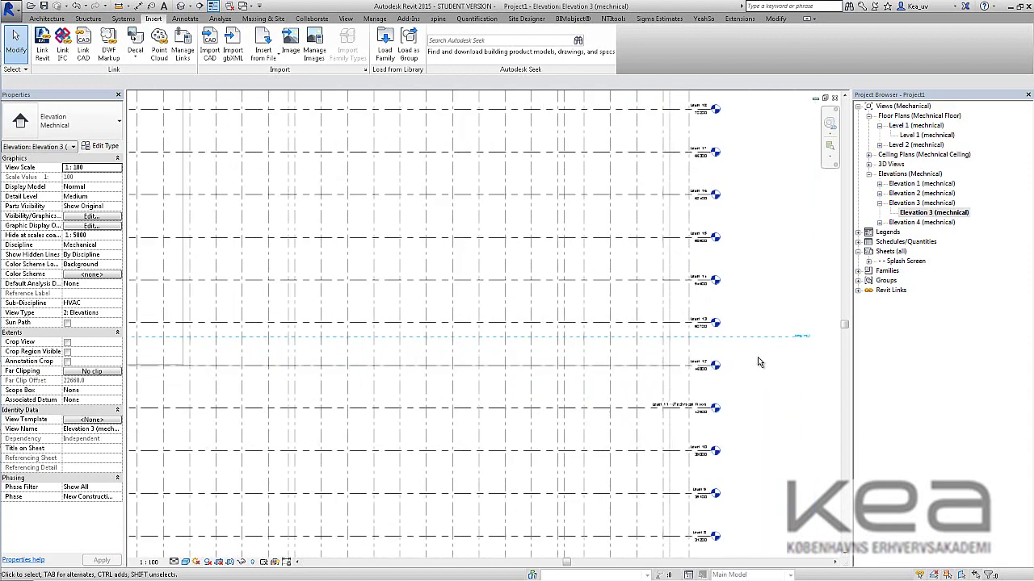
{"action": "scroll", "coordinate": [757, 362], "scroll_direction": "up", "scroll_amount": 2}
{"action": "middle_click_drag", "start_coordinate": [763, 364], "coordinate": [577, 188]}
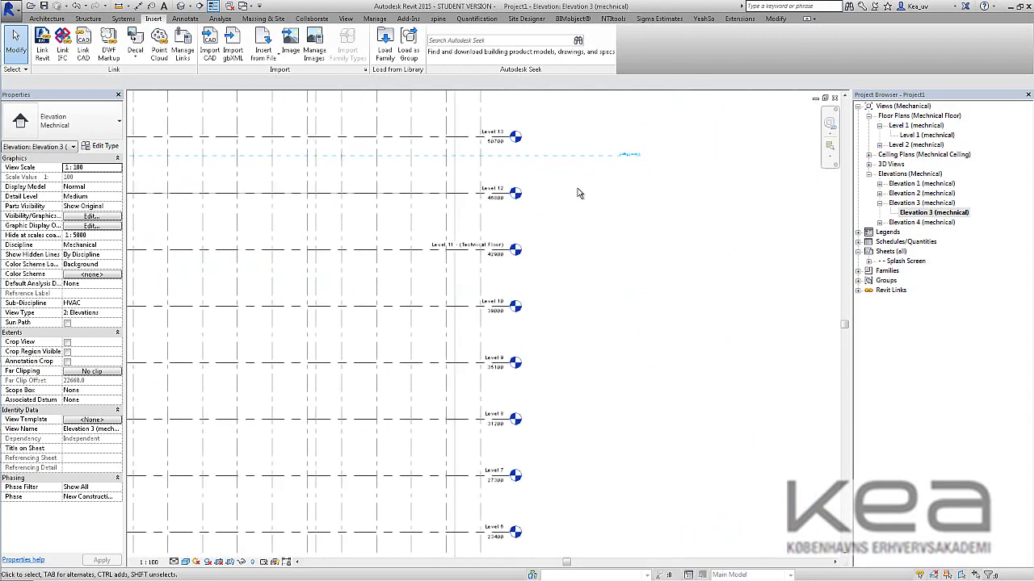
{"action": "scroll", "coordinate": [577, 192], "scroll_direction": "down", "scroll_amount": 1}
{"action": "scroll", "coordinate": [595, 254], "scroll_direction": "up", "scroll_amount": 2}
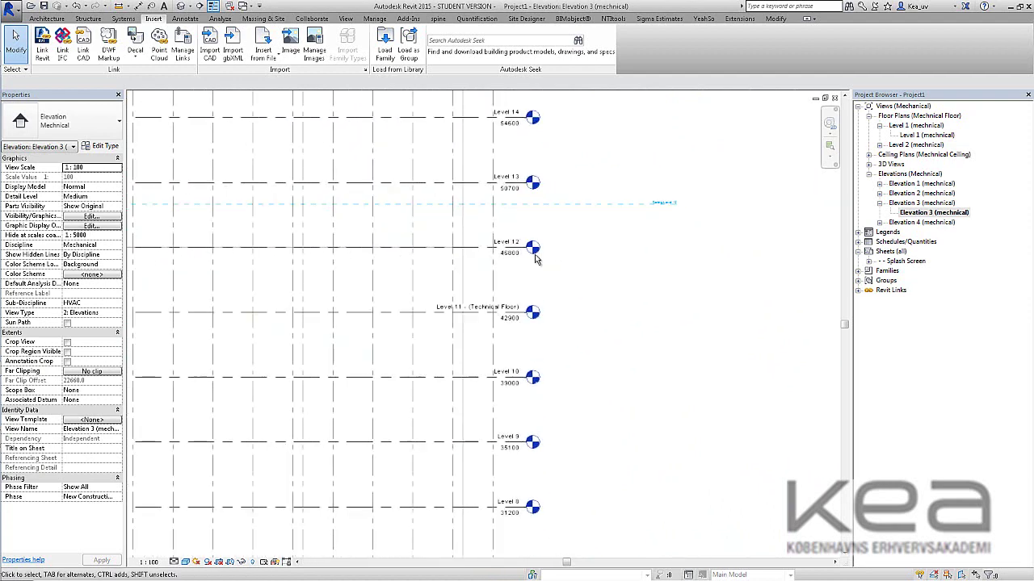
{"action": "scroll", "coordinate": [440, 251], "scroll_direction": "up", "scroll_amount": 3}
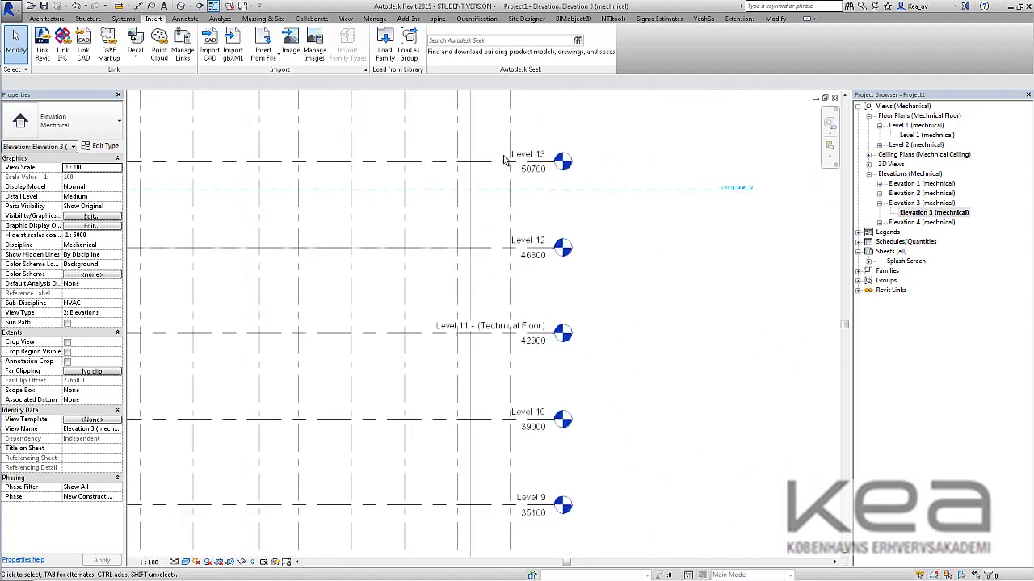
{"action": "middle_click_drag", "start_coordinate": [594, 328], "coordinate": [586, 247]}
{"action": "scroll", "coordinate": [482, 175], "scroll_direction": "up", "scroll_amount": 1}
{"action": "middle_click_drag", "start_coordinate": [542, 151], "coordinate": [644, 270]}
{"action": "scroll", "coordinate": [579, 247], "scroll_direction": "down", "scroll_amount": 1}
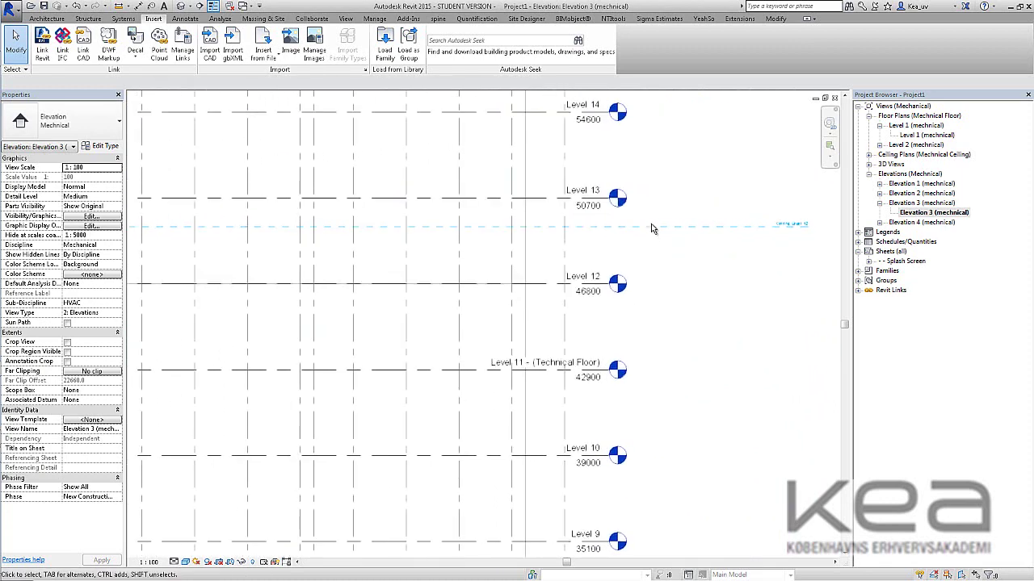
{"action": "scroll", "coordinate": [633, 267], "scroll_direction": "down", "scroll_amount": 1}
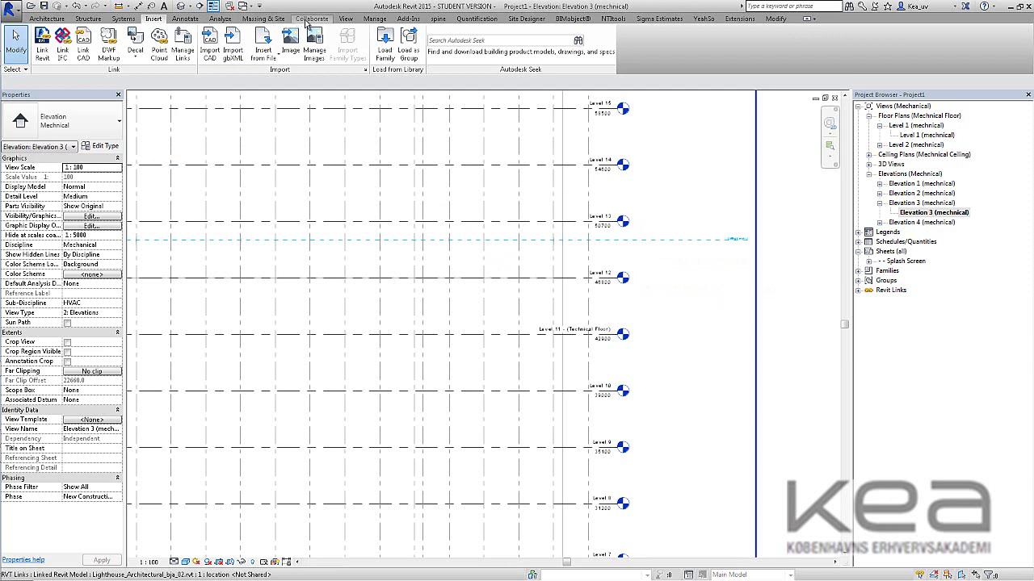
Step: Start Copy/Monitor on a selected link, picking the linked Lighthouse architectural model in the elevation
{"action": "left_click", "coordinate": [307, 22]}
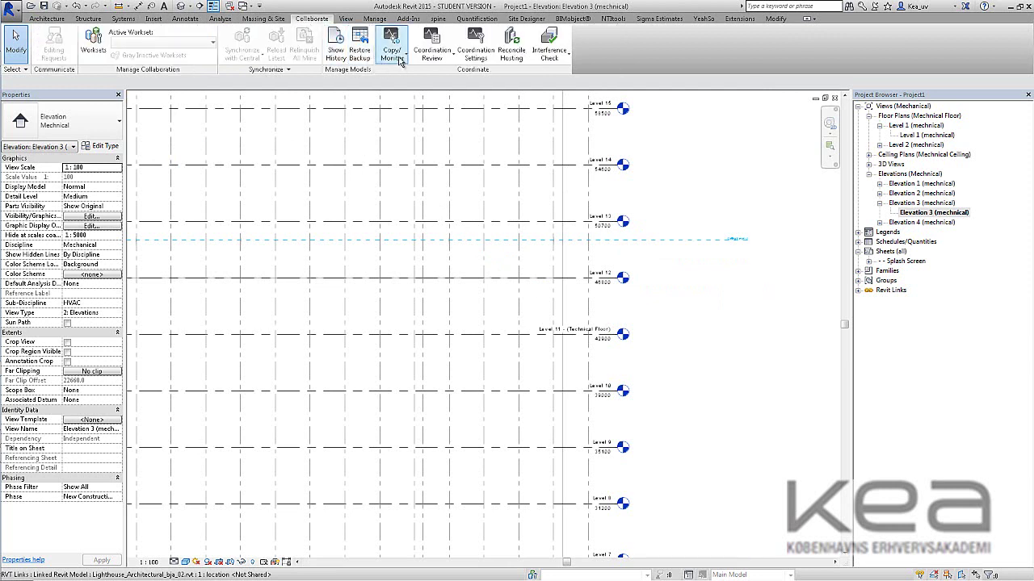
{"action": "left_click", "coordinate": [397, 61]}
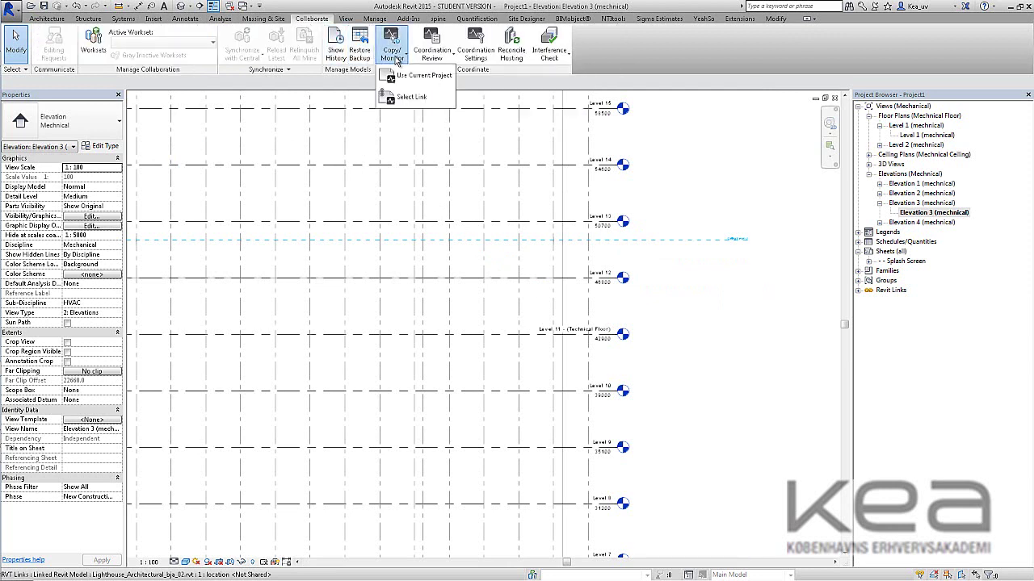
{"action": "left_click", "coordinate": [411, 97]}
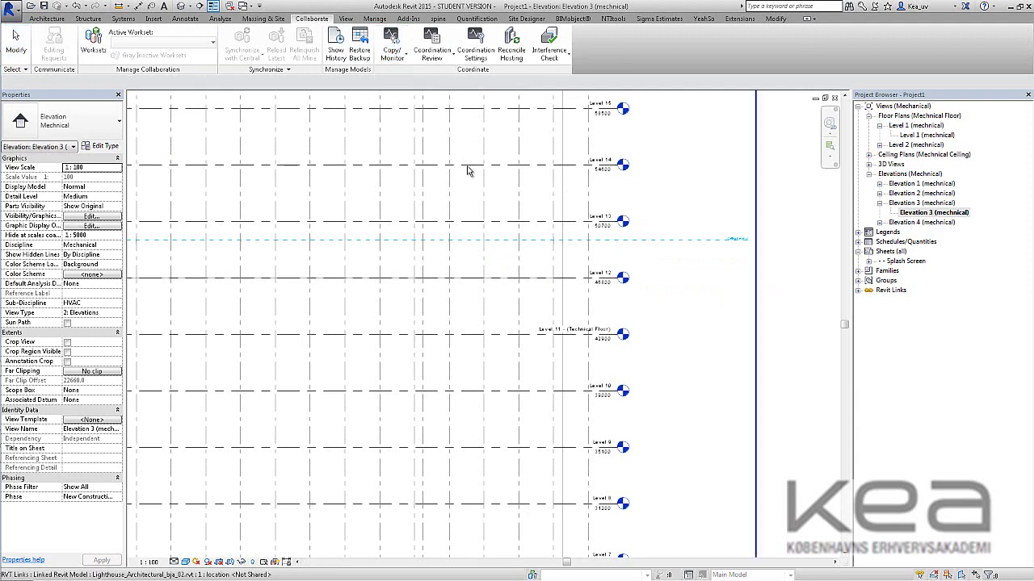
{"action": "left_click", "coordinate": [467, 170]}
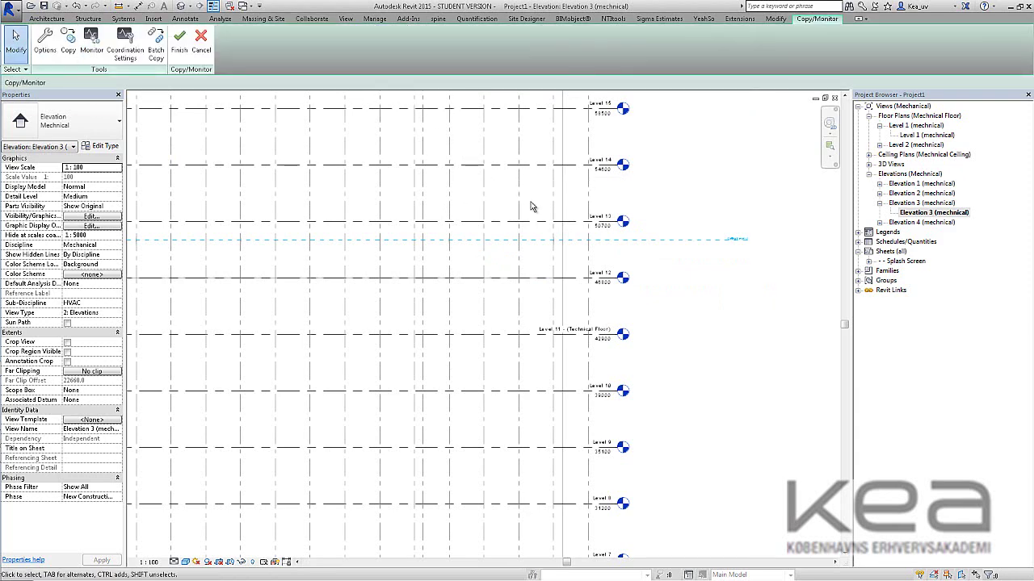
Step: Start the Copy tool with Multiple enabled and pick the linked Level 12 and Level 11 - (Technical Floor) lines
{"action": "scroll", "coordinate": [595, 229], "scroll_direction": "down", "scroll_amount": 2}
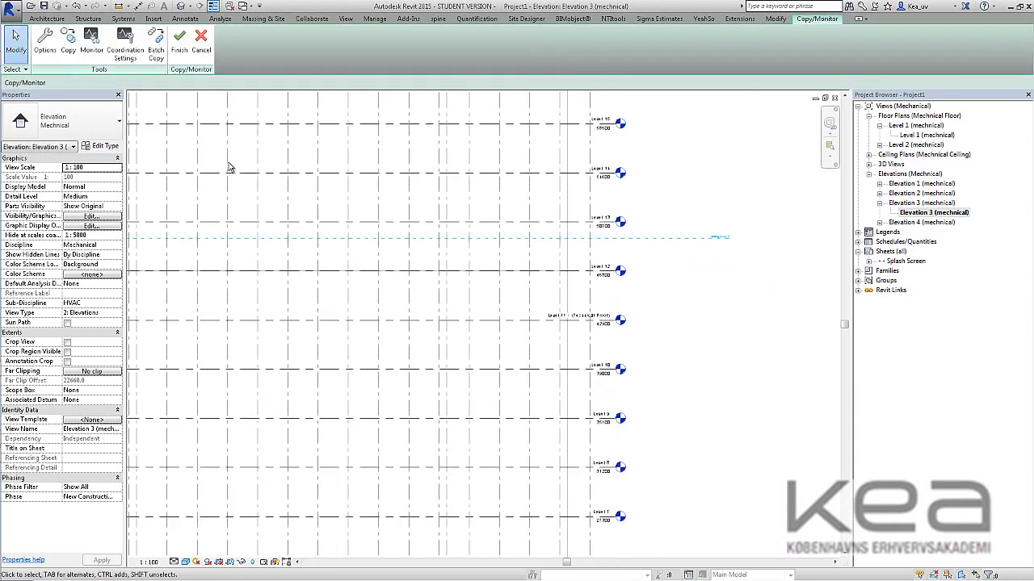
{"action": "left_click", "coordinate": [68, 42]}
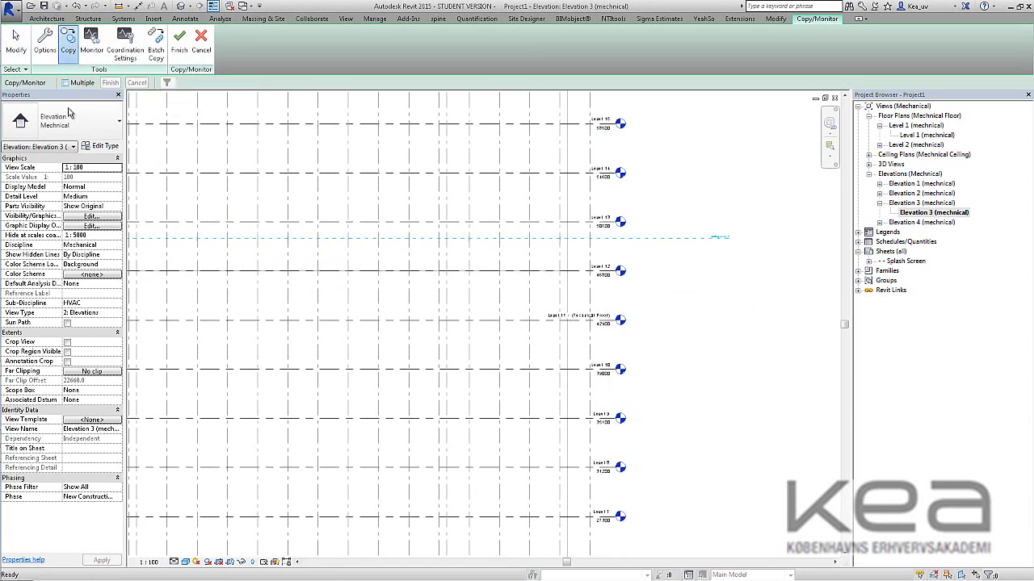
{"action": "left_click", "coordinate": [64, 82]}
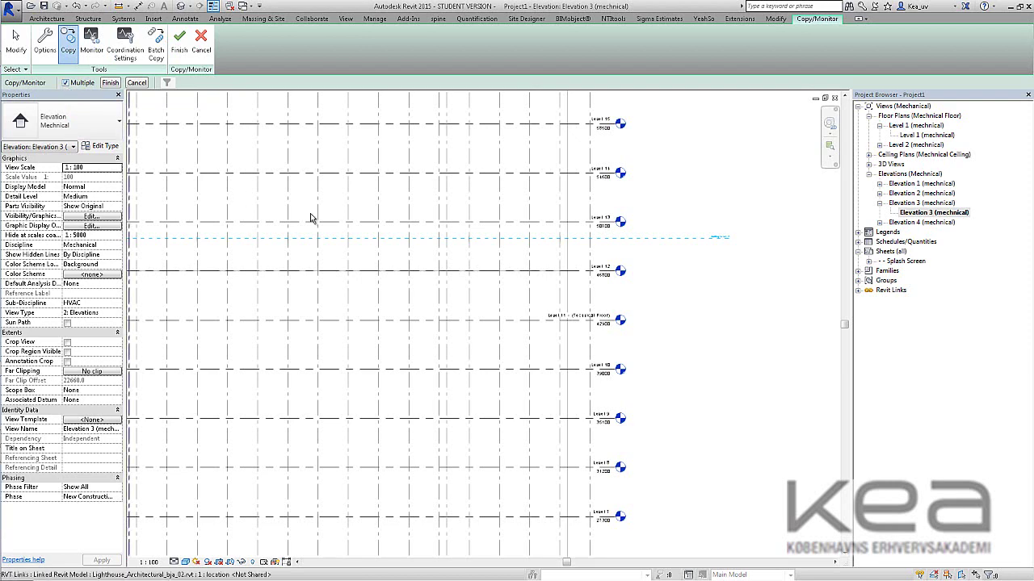
{"action": "left_click", "coordinate": [615, 278]}
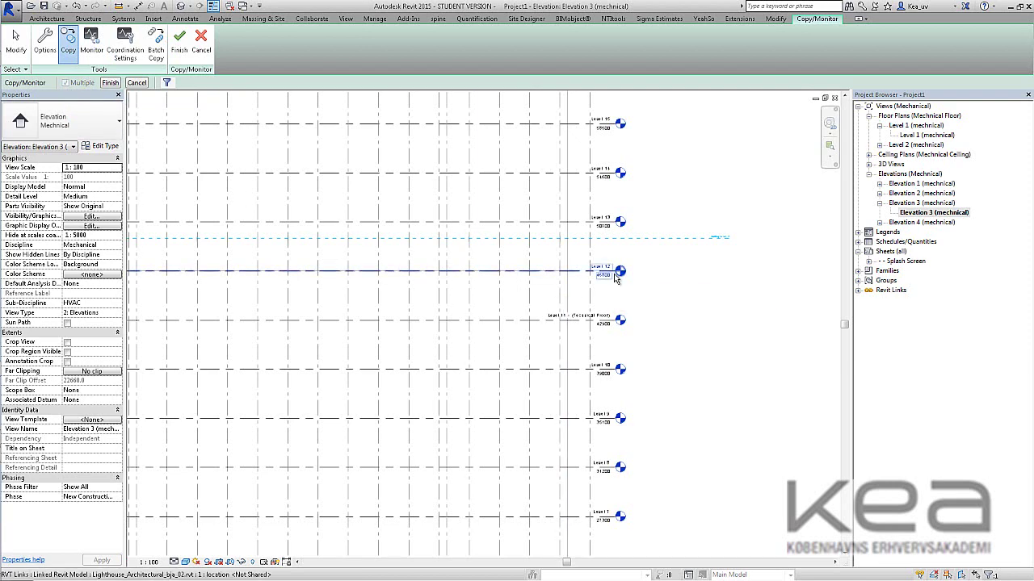
{"action": "left_click", "coordinate": [613, 323]}
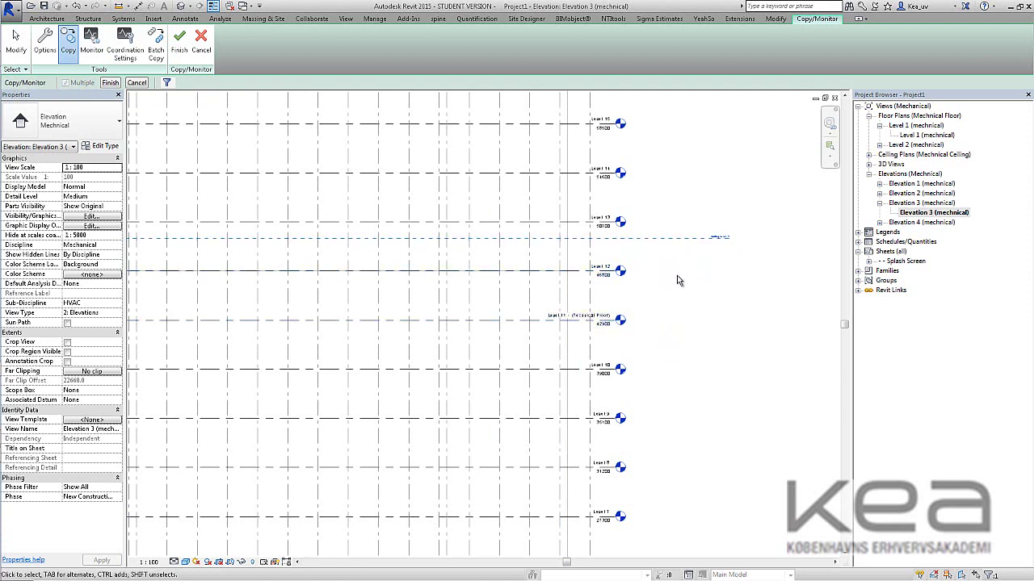
Step: Examine the full height of the linked model's levels and grid lines against the host project's own levels
{"action": "scroll", "coordinate": [679, 279], "scroll_direction": "down", "scroll_amount": 2}
{"action": "scroll", "coordinate": [678, 280], "scroll_direction": "down", "scroll_amount": 2}
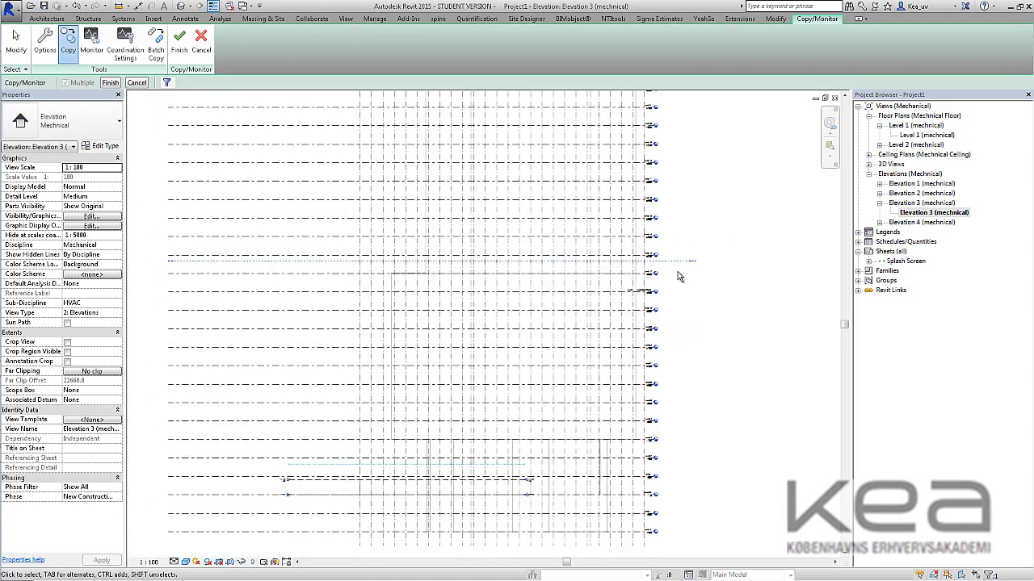
{"action": "middle_click_drag", "start_coordinate": [702, 220], "coordinate": [642, 356]}
{"action": "scroll", "coordinate": [706, 358], "scroll_direction": "up", "scroll_amount": 1}
{"action": "scroll", "coordinate": [706, 358], "scroll_direction": "down", "scroll_amount": 2}
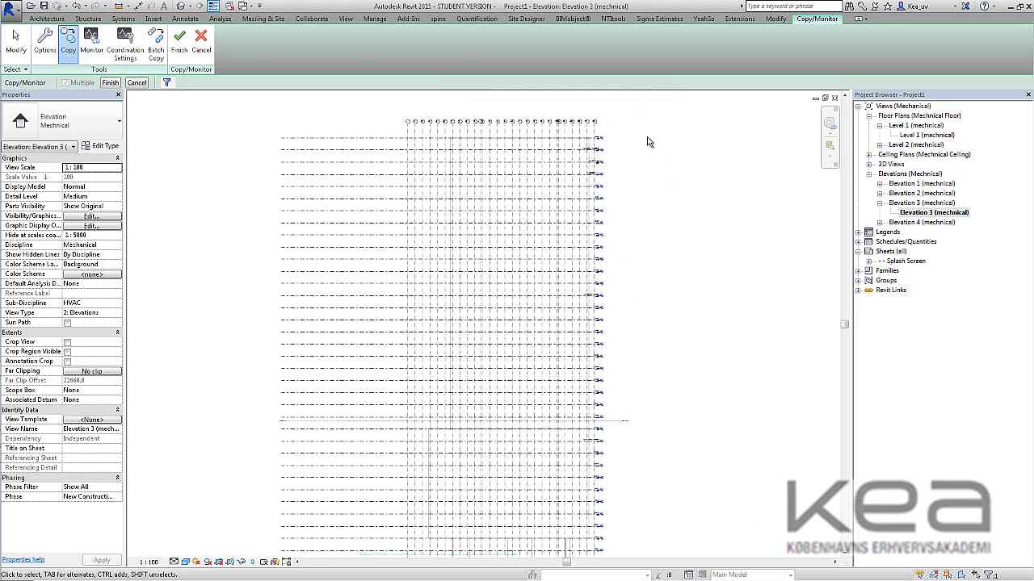
{"action": "scroll", "coordinate": [630, 433], "scroll_direction": "down", "scroll_amount": 1}
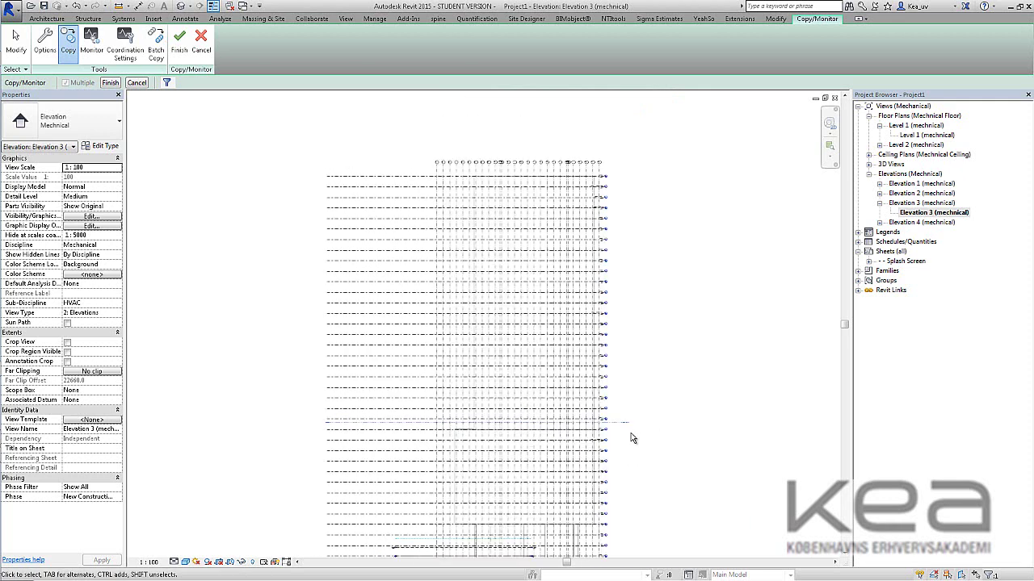
{"action": "middle_click_drag", "start_coordinate": [631, 433], "coordinate": [589, 300]}
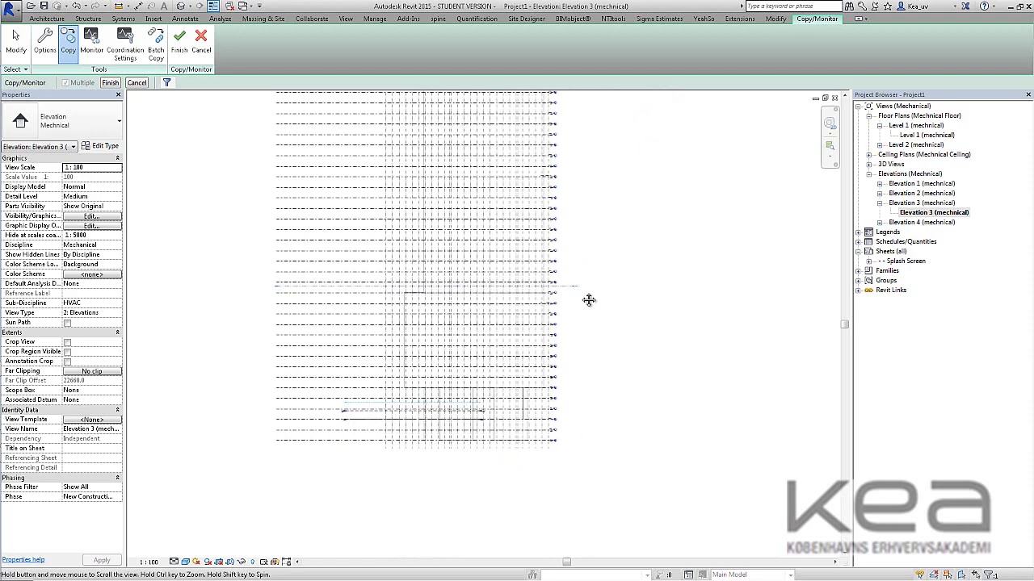
{"action": "scroll", "coordinate": [562, 302], "scroll_direction": "up", "scroll_amount": 3}
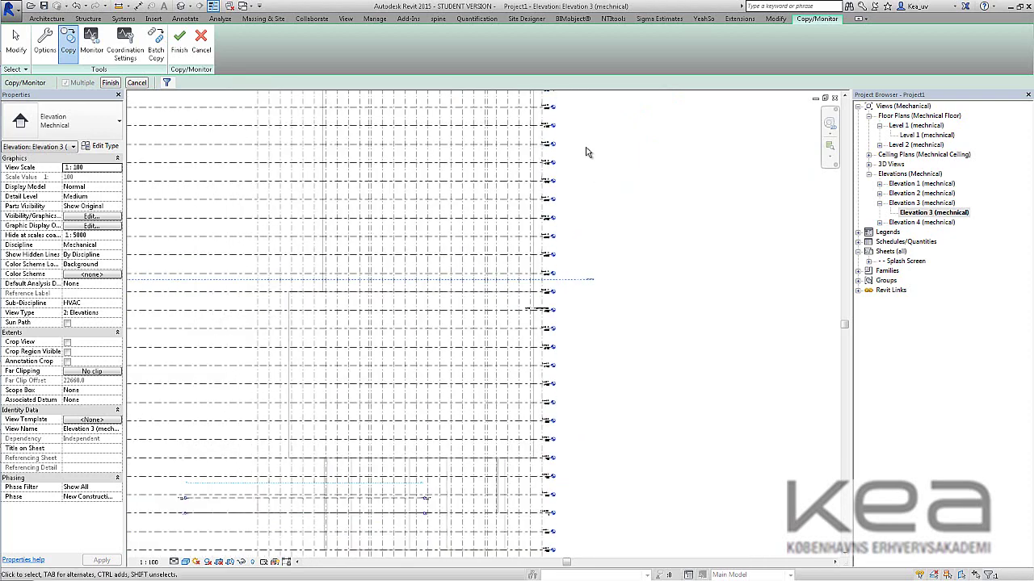
{"action": "scroll", "coordinate": [593, 344], "scroll_direction": "up", "scroll_amount": 3}
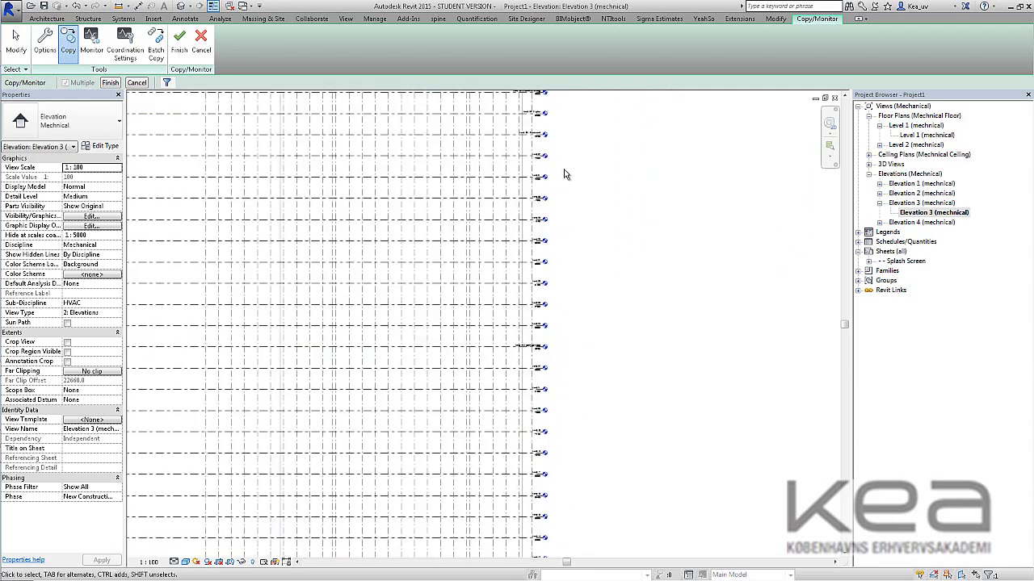
Step: Select all the linked model's grid lines, 1 to 28, near their heads at the top of the elevation for the multiple copy
{"action": "scroll", "coordinate": [568, 117], "scroll_direction": "down", "scroll_amount": 5}
{"action": "mouse_move", "coordinate": [574, 110]}
{"action": "middle_mouse_down"}
{"action": "mouse_move", "coordinate": [544, 267]}
{"action": "mouse_move", "coordinate": [557, 138]}
{"action": "middle_mouse_up"}
{"action": "scroll", "coordinate": [482, 226], "scroll_direction": "up", "scroll_amount": 6}
{"action": "scroll", "coordinate": [557, 138], "scroll_direction": "up", "scroll_amount": 2}
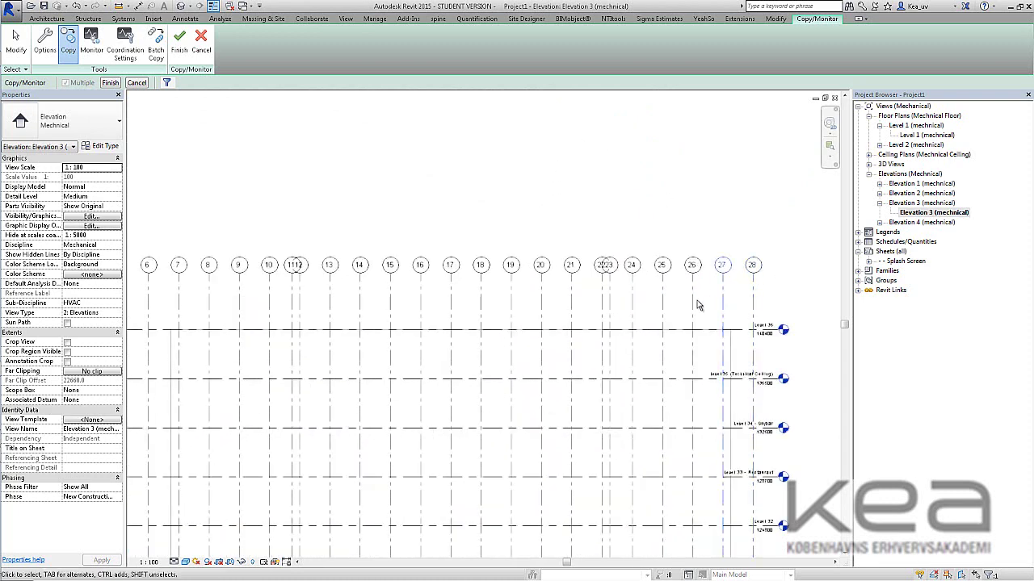
{"action": "left_click_drag", "start_coordinate": [696, 299], "coordinate": [230, 289]}
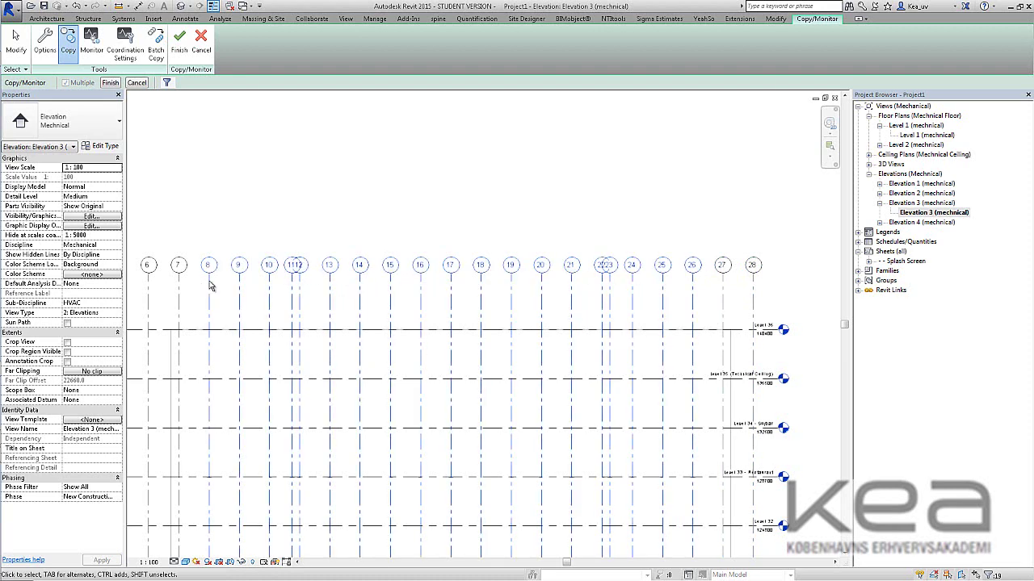
{"action": "scroll", "coordinate": [270, 228], "scroll_direction": "down", "scroll_amount": 2}
{"action": "middle_click_drag", "start_coordinate": [261, 219], "coordinate": [491, 214]}
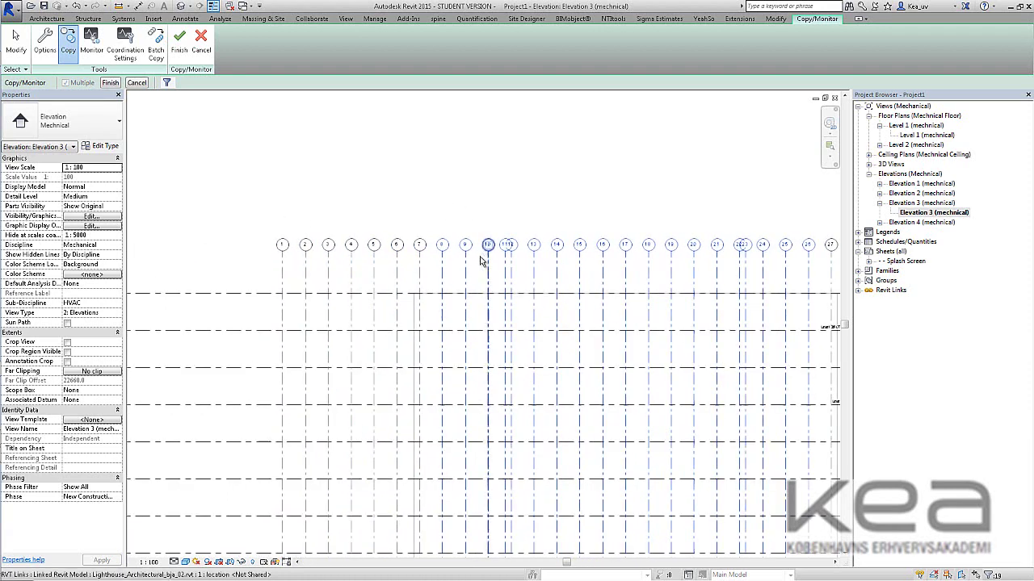
{"action": "left_click_drag", "start_coordinate": [437, 269], "coordinate": [251, 232]}
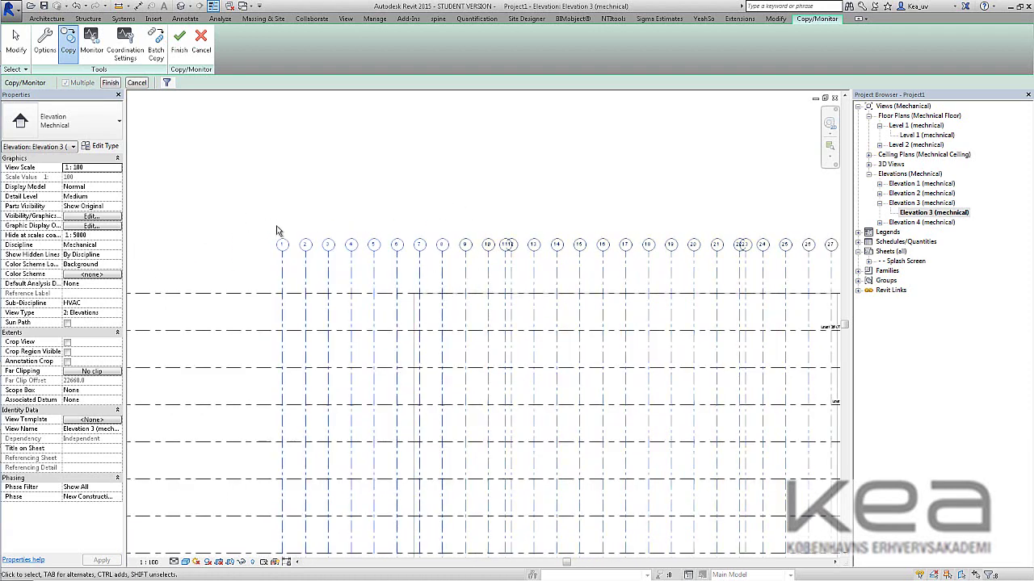
{"action": "scroll", "coordinate": [431, 241], "scroll_direction": "down", "scroll_amount": 2}
{"action": "left_click_drag", "start_coordinate": [759, 204], "coordinate": [306, 251]}
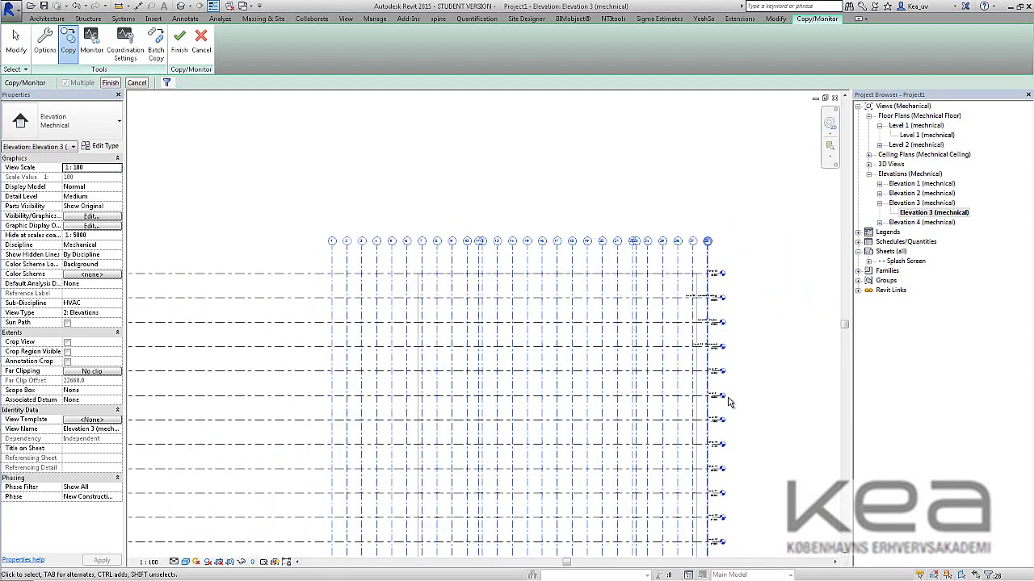
Step: Add the linked Ceiling Level 12, Level 12 and Level 11 - (Technical Floor) lines to the multiple-copy selection
{"action": "scroll", "coordinate": [731, 400], "scroll_direction": "down", "scroll_amount": 1}
{"action": "scroll", "coordinate": [622, 416], "scroll_direction": "up", "scroll_amount": 3}
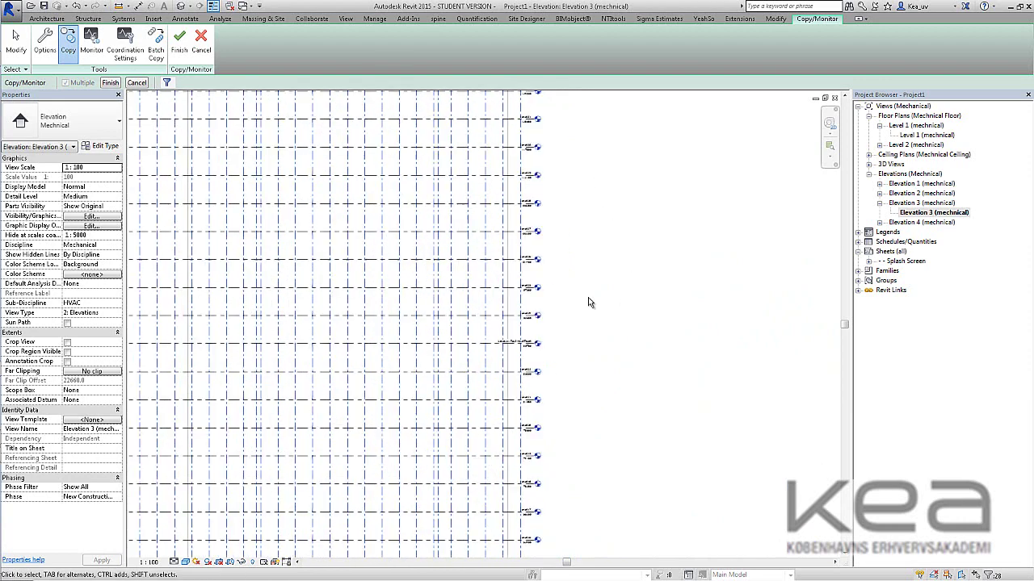
{"action": "scroll", "coordinate": [551, 325], "scroll_direction": "up", "scroll_amount": 2}
{"action": "scroll", "coordinate": [553, 346], "scroll_direction": "down", "scroll_amount": 3}
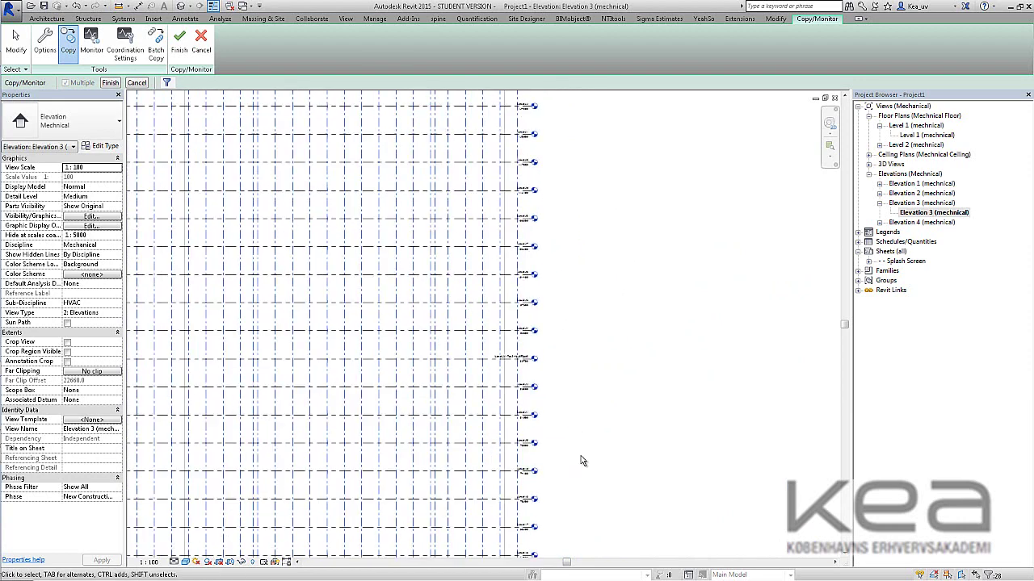
{"action": "middle_click_drag", "start_coordinate": [580, 455], "coordinate": [593, 178]}
{"action": "middle_click_drag", "start_coordinate": [595, 379], "coordinate": [606, 239]}
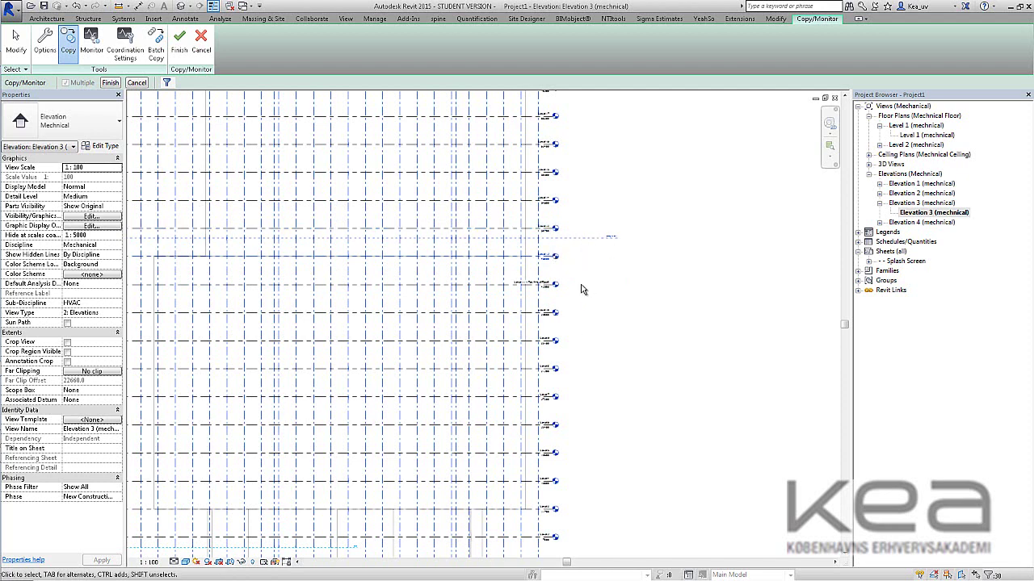
{"action": "scroll", "coordinate": [581, 289], "scroll_direction": "up", "scroll_amount": 3}
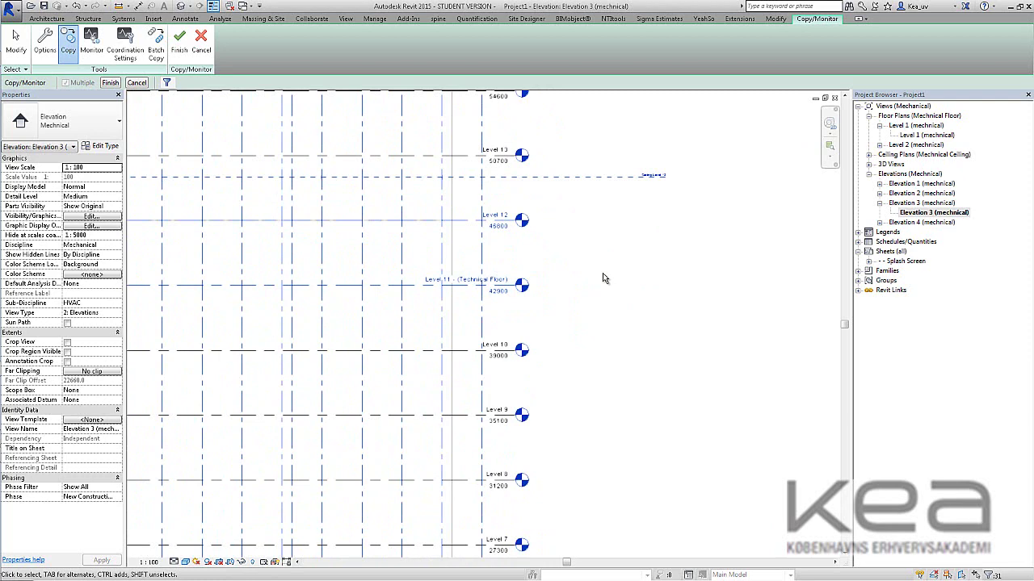
Step: Finish the multiple copy of the selected grids and levels, and complete the Copy/Monitor session
{"action": "left_click", "coordinate": [110, 83]}
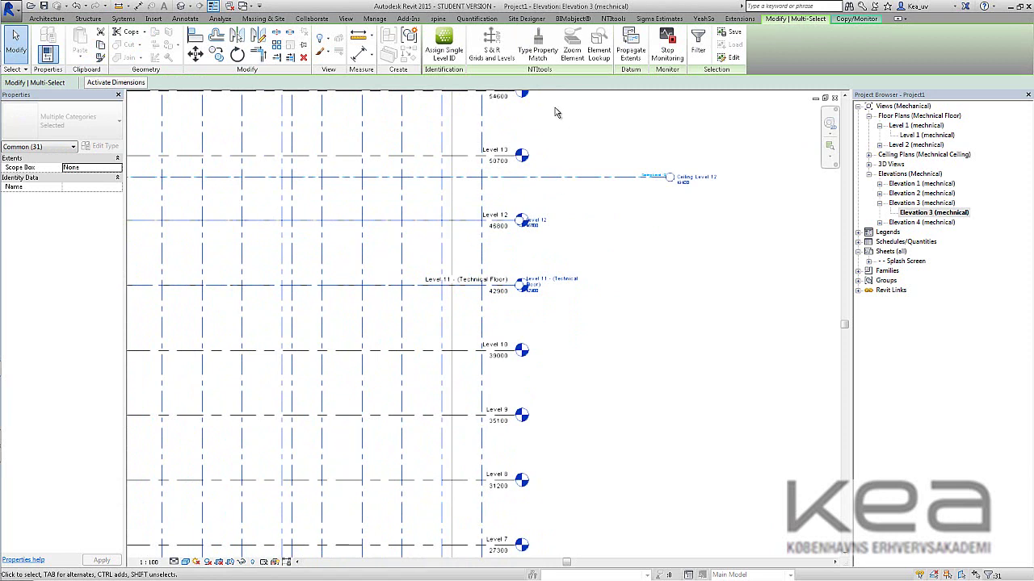
{"action": "left_click", "coordinate": [856, 22]}
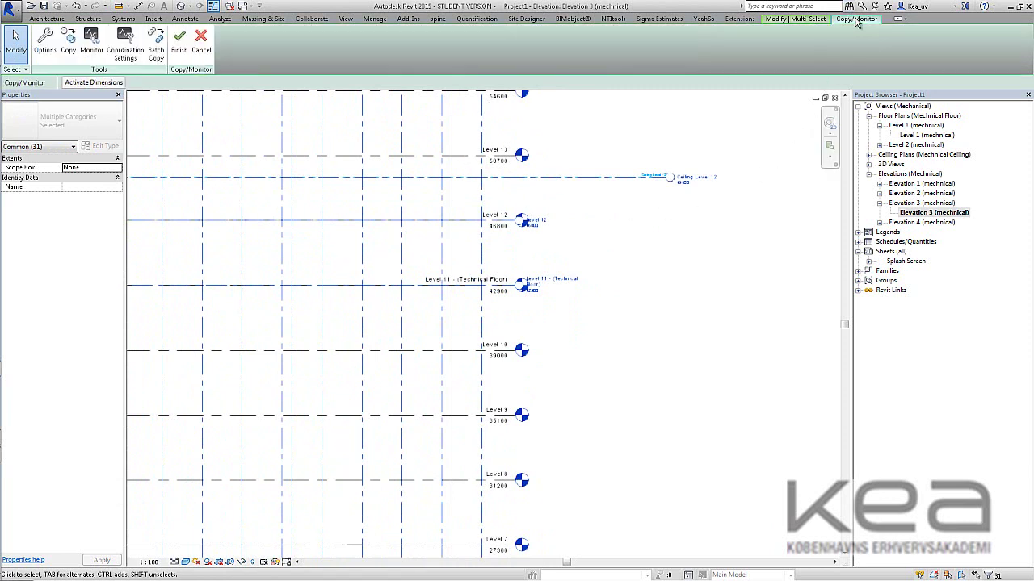
{"action": "left_click", "coordinate": [179, 39]}
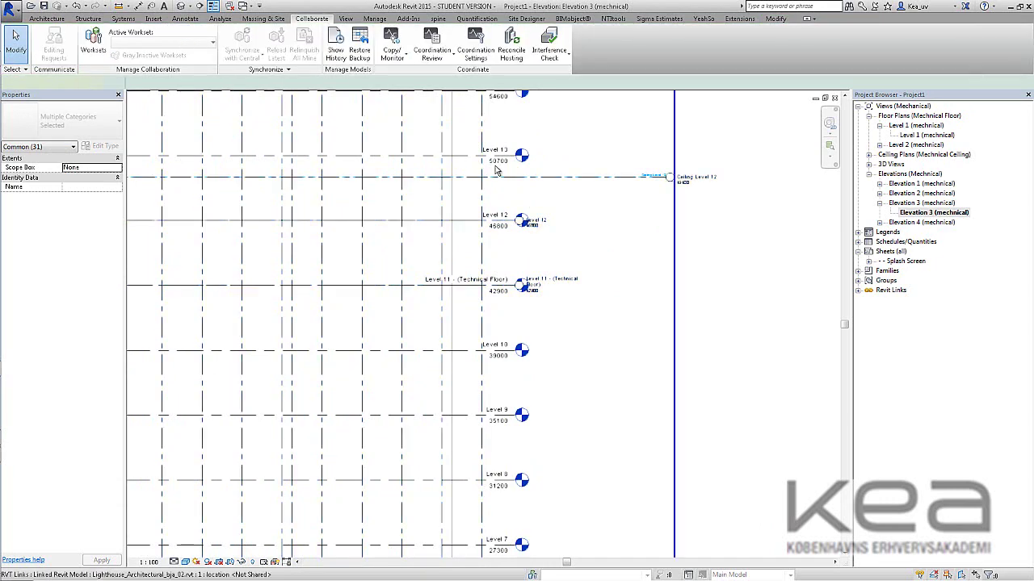
Step: Extend the copied Ceiling Level 12 line outward so its head sits clear of the linked level's label
{"action": "scroll", "coordinate": [616, 220], "scroll_direction": "down", "scroll_amount": 3}
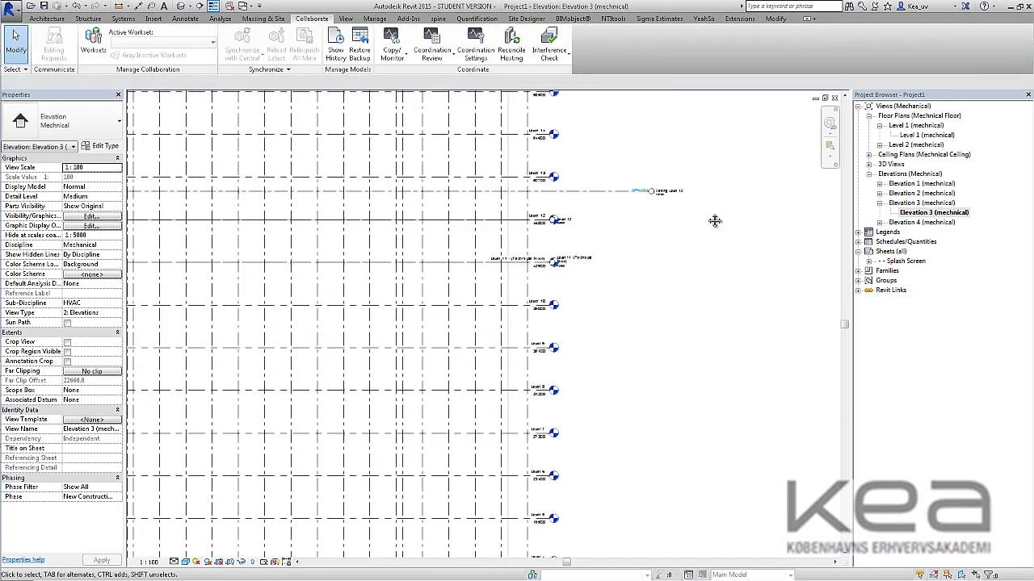
{"action": "middle_click_drag", "start_coordinate": [715, 221], "coordinate": [619, 281]}
{"action": "scroll", "coordinate": [539, 273], "scroll_direction": "up", "scroll_amount": 5}
{"action": "scroll", "coordinate": [541, 278], "scroll_direction": "up", "scroll_amount": 2}
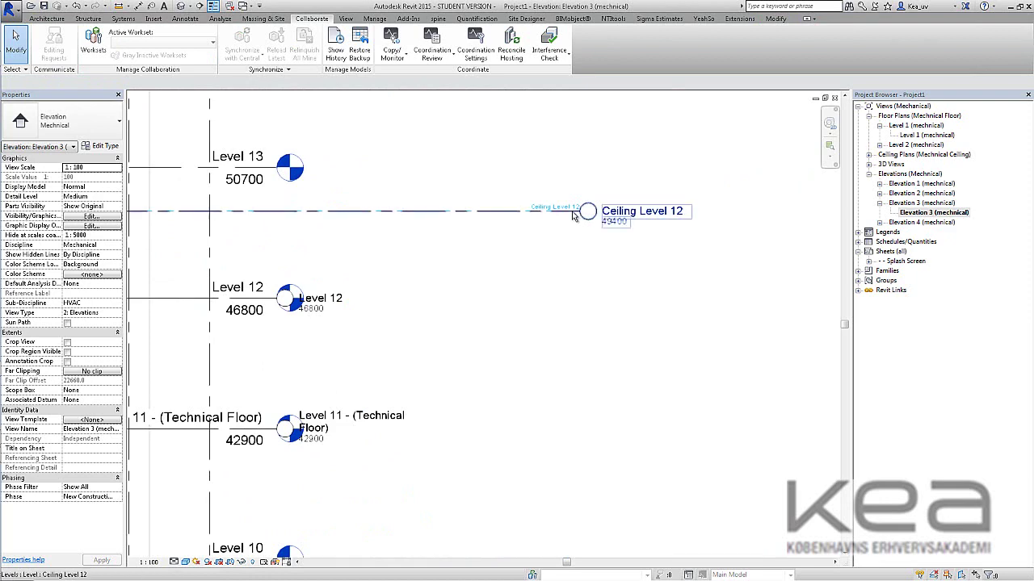
{"action": "left_click", "coordinate": [576, 215]}
{"action": "left_click_drag", "start_coordinate": [578, 219], "coordinate": [643, 220]}
{"action": "left_click", "coordinate": [660, 291]}
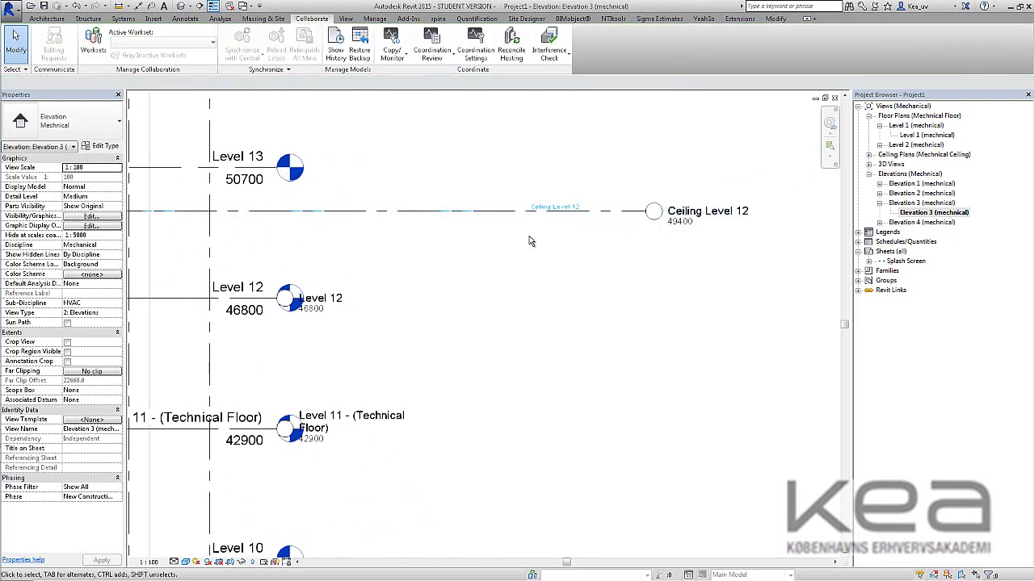
Step: Change the copied Ceiling Level 12 level's type to Reference
{"action": "scroll", "coordinate": [467, 247], "scroll_direction": "down", "scroll_amount": 3}
{"action": "scroll", "coordinate": [554, 266], "scroll_direction": "up", "scroll_amount": 2}
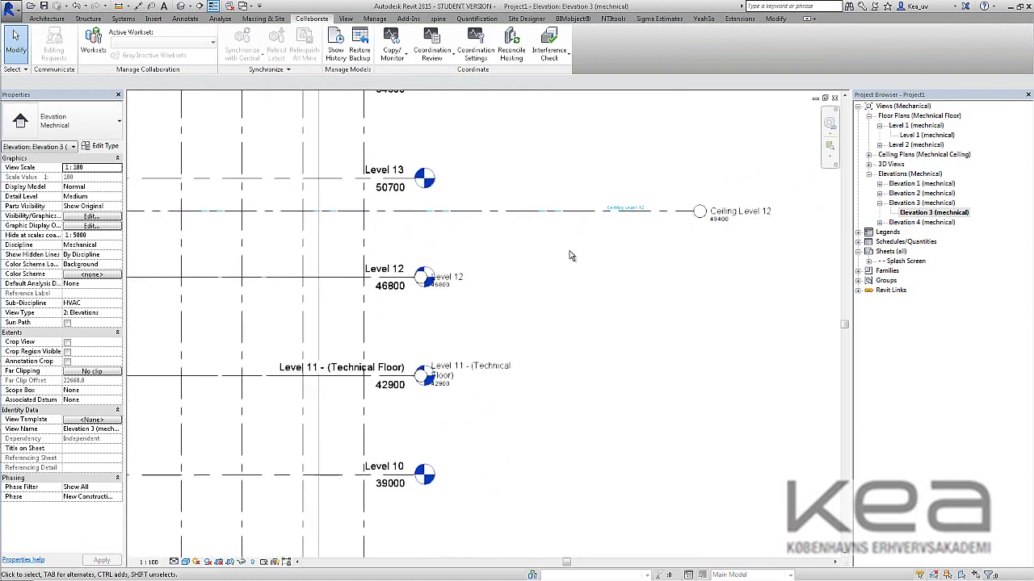
{"action": "scroll", "coordinate": [678, 226], "scroll_direction": "up", "scroll_amount": 2}
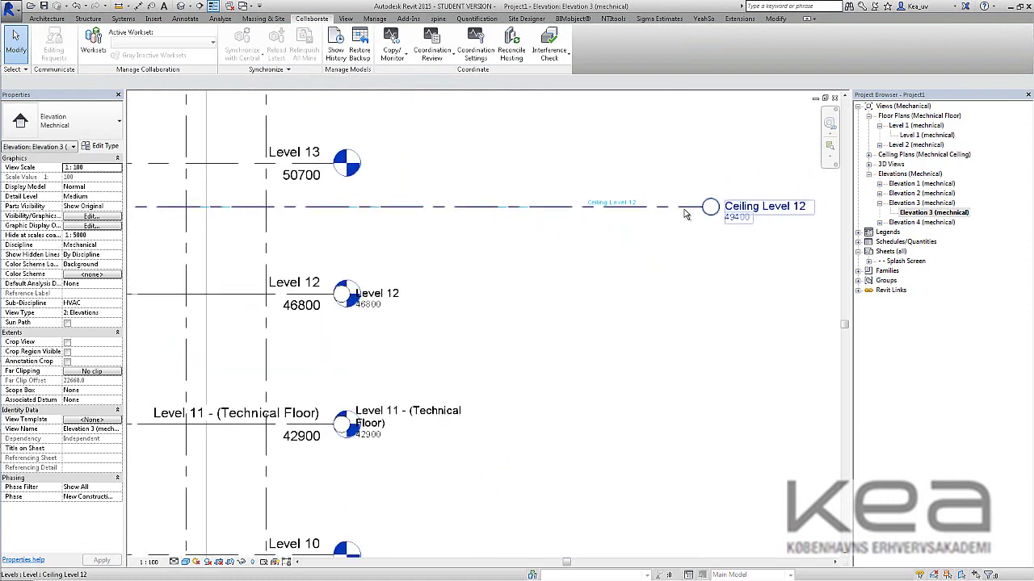
{"action": "left_click", "coordinate": [683, 211]}
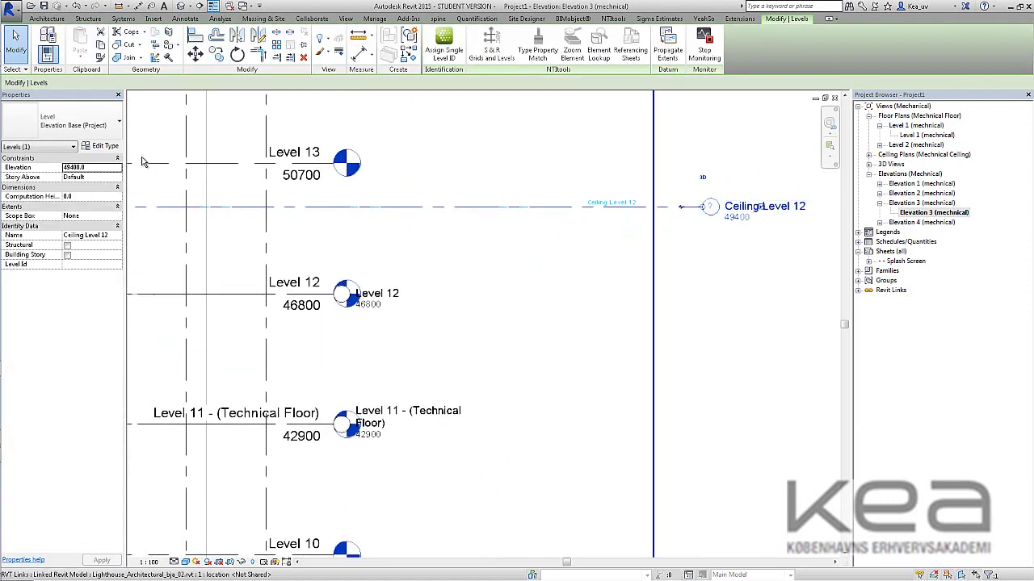
{"action": "left_click", "coordinate": [113, 129]}
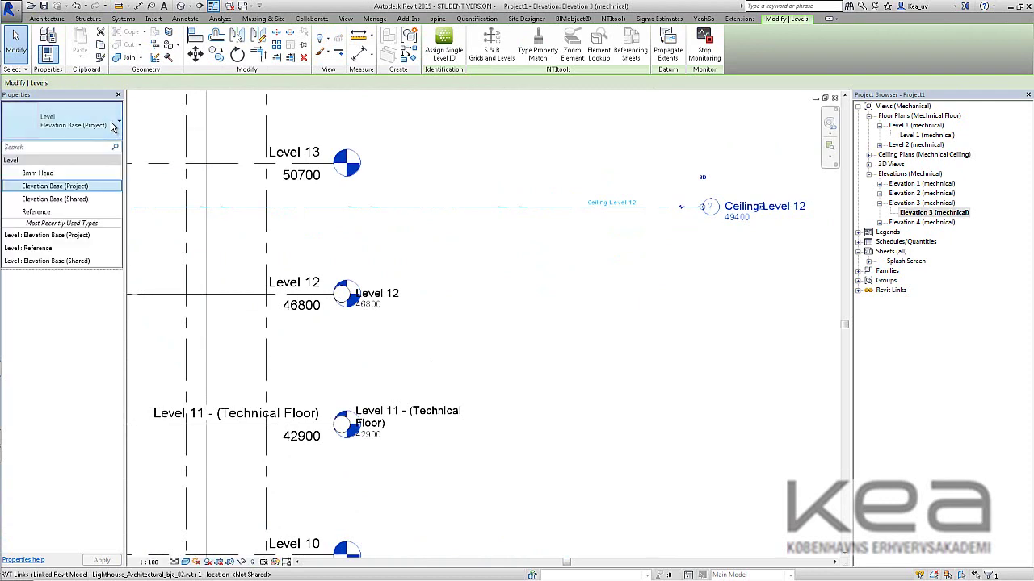
{"action": "left_click", "coordinate": [50, 215]}
{"action": "left_click", "coordinate": [722, 254]}
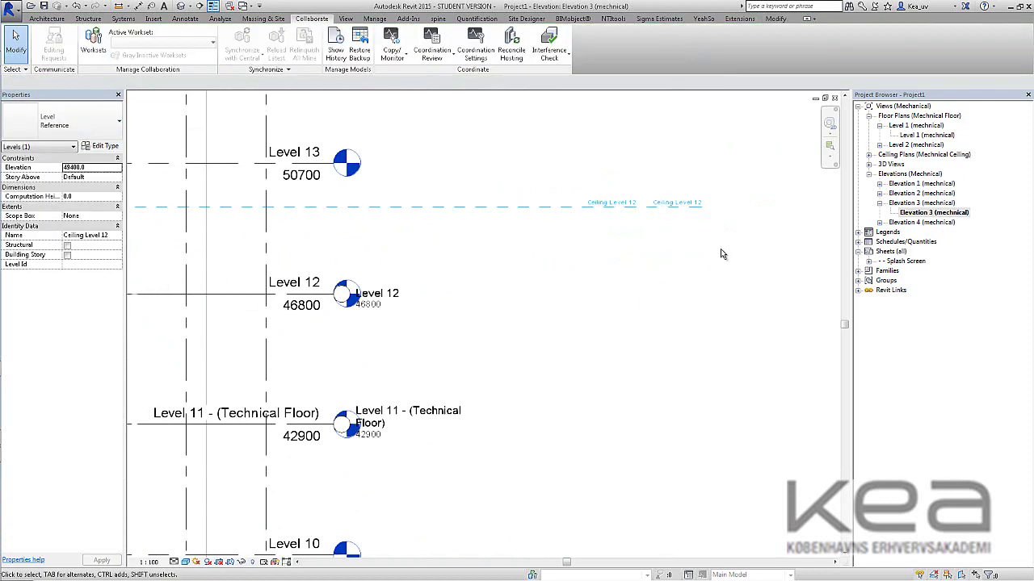
Step: Extend the aligned copied Level 11 - (Technical Floor) and Level 12 lines outward, clear of the linked level heads
{"action": "scroll", "coordinate": [569, 245], "scroll_direction": "down", "scroll_amount": 2}
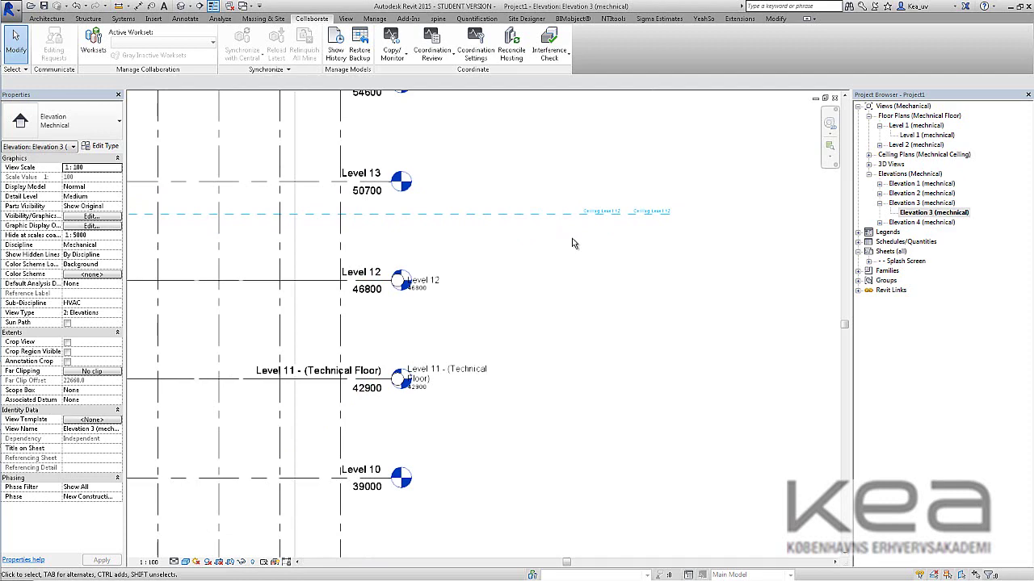
{"action": "scroll", "coordinate": [587, 246], "scroll_direction": "down", "scroll_amount": 4}
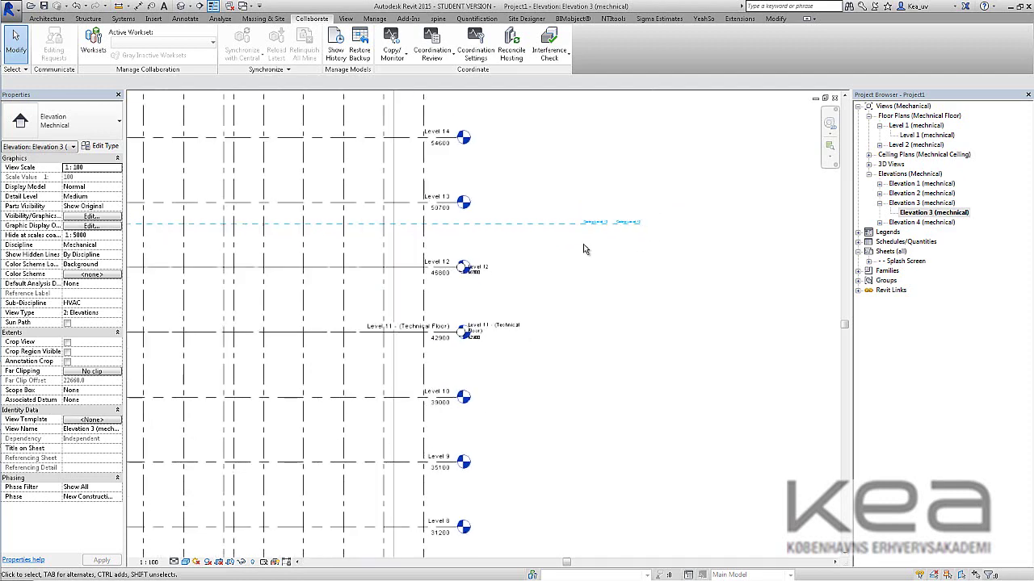
{"action": "middle_click_drag", "start_coordinate": [590, 204], "coordinate": [590, 273]}
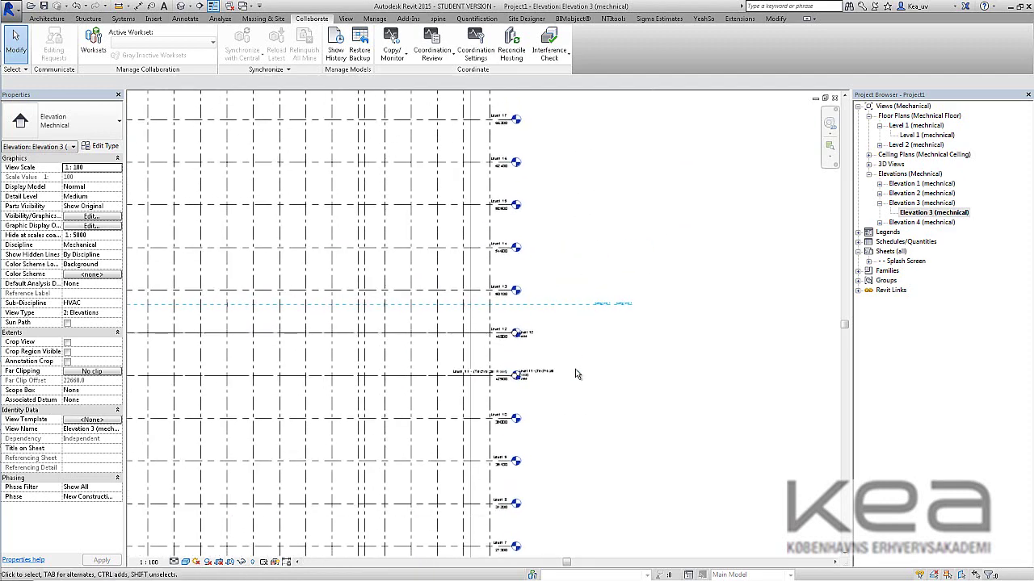
{"action": "scroll", "coordinate": [565, 388], "scroll_direction": "up", "scroll_amount": 5}
{"action": "middle_click_drag", "start_coordinate": [520, 315], "coordinate": [533, 266]}
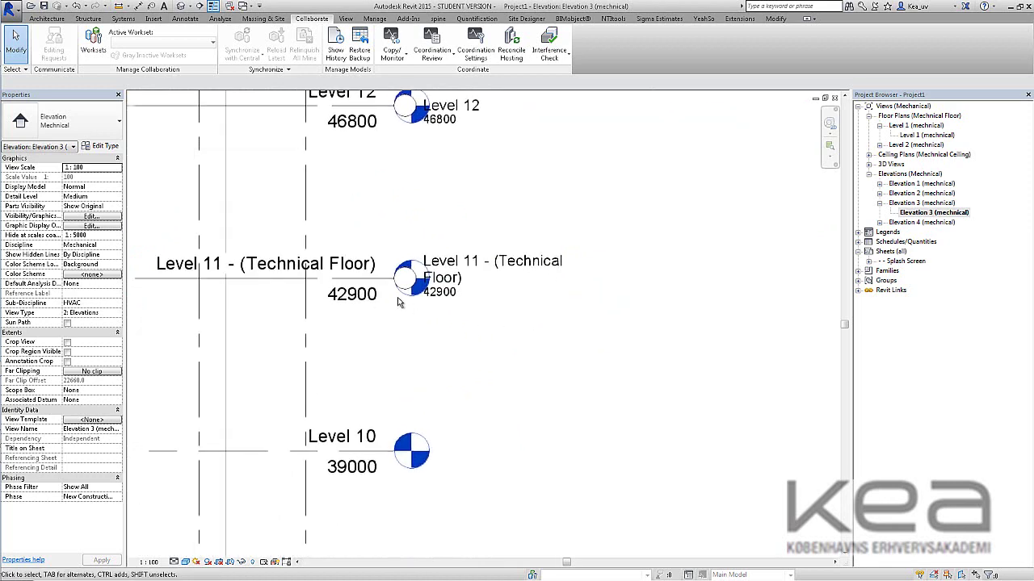
{"action": "left_click", "coordinate": [416, 286]}
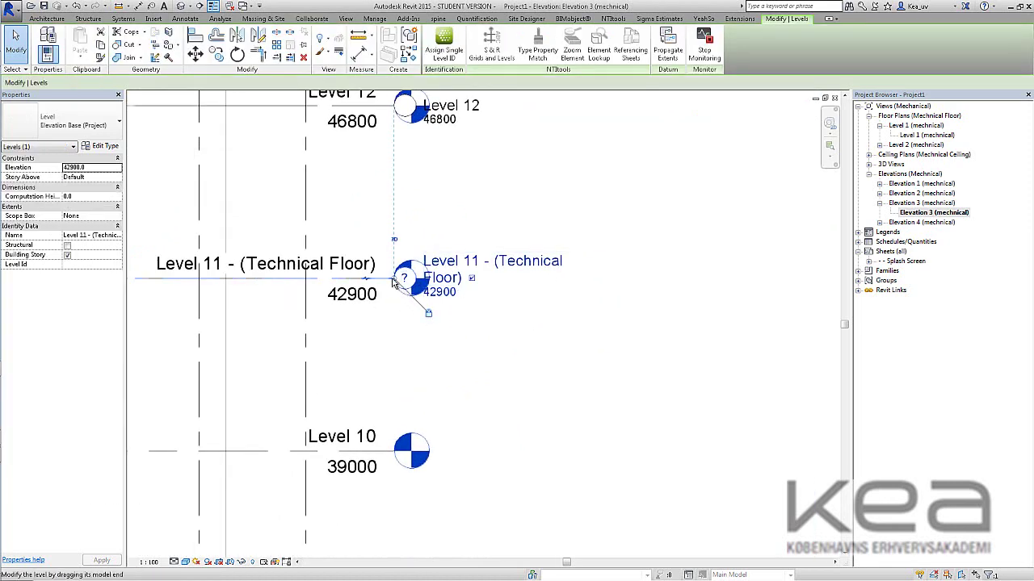
{"action": "left_click_drag", "start_coordinate": [408, 278], "coordinate": [618, 278]}
{"action": "scroll", "coordinate": [640, 373], "scroll_direction": "down", "scroll_amount": 8}
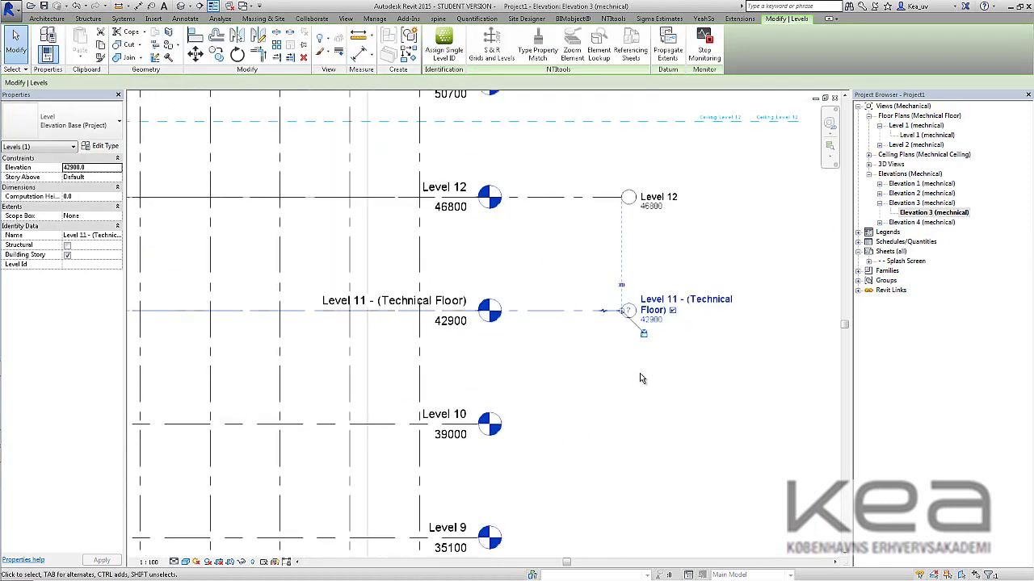
{"action": "scroll", "coordinate": [639, 347], "scroll_direction": "down", "scroll_amount": 4}
{"action": "middle_click_drag", "start_coordinate": [655, 248], "coordinate": [646, 385]}
{"action": "scroll", "coordinate": [610, 230], "scroll_direction": "up", "scroll_amount": 1}
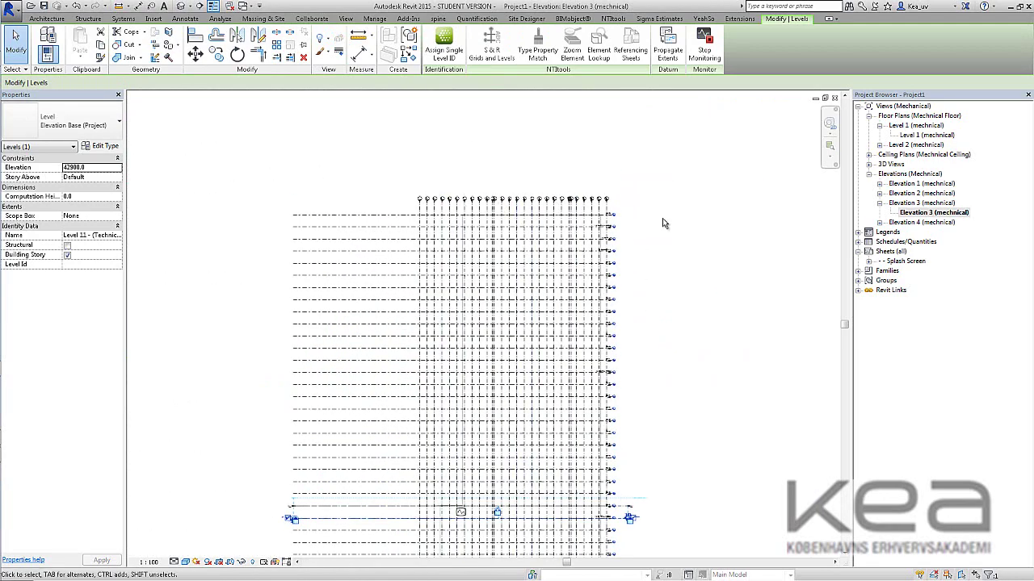
{"action": "middle_click_drag", "start_coordinate": [662, 539], "coordinate": [644, 256]}
{"action": "scroll", "coordinate": [644, 257], "scroll_direction": "up", "scroll_amount": 2}
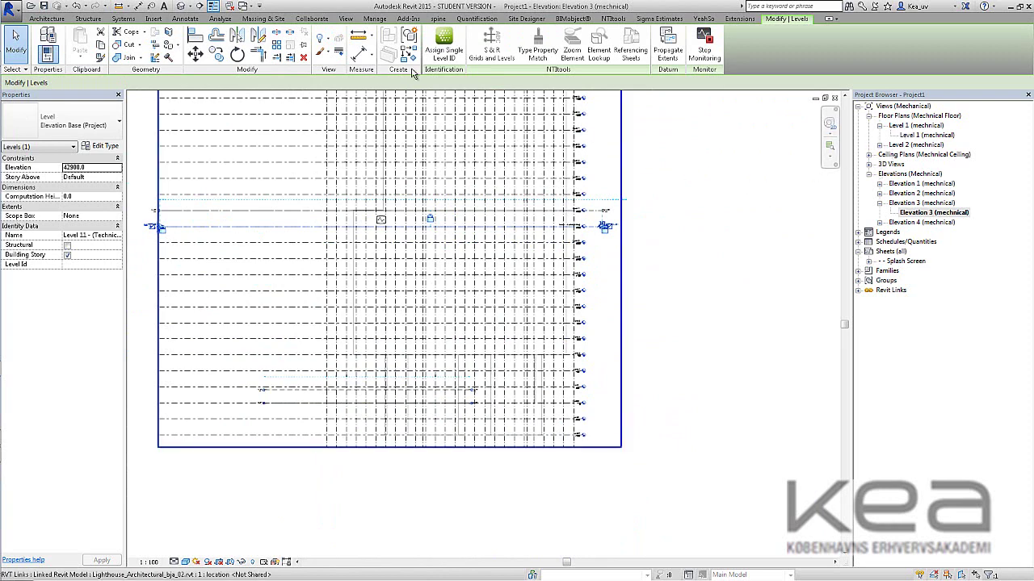
Step: Create Mechanical Floor plan views for Level 11 - (Technical Floor) and Level 12
{"action": "left_click", "coordinate": [346, 18]}
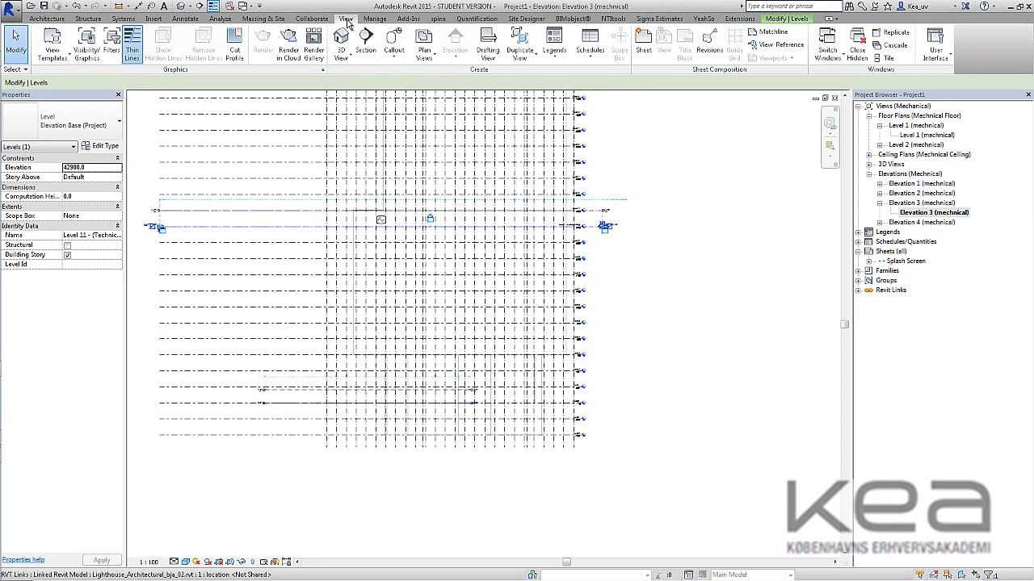
{"action": "left_click", "coordinate": [434, 60]}
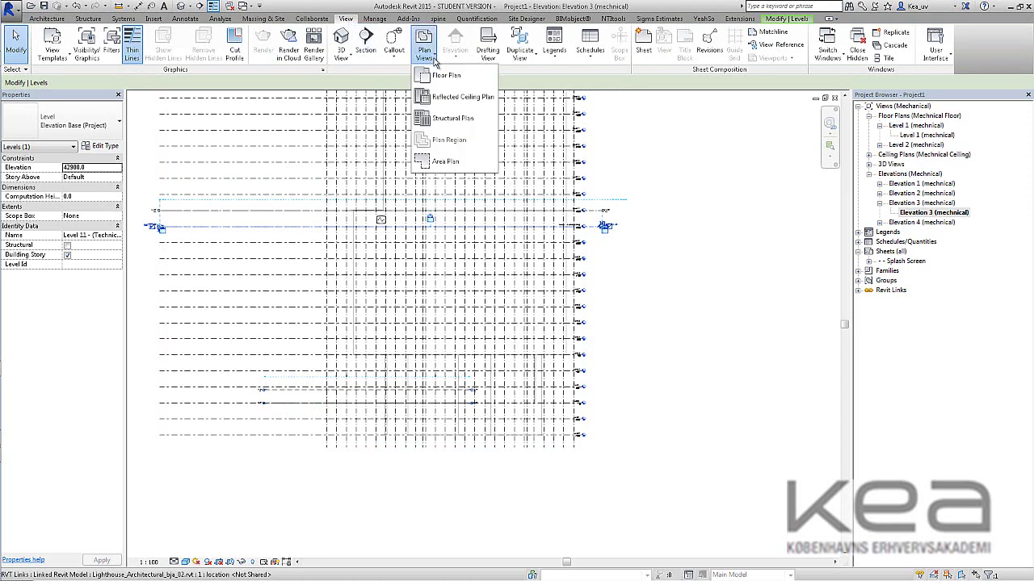
{"action": "left_click", "coordinate": [440, 76]}
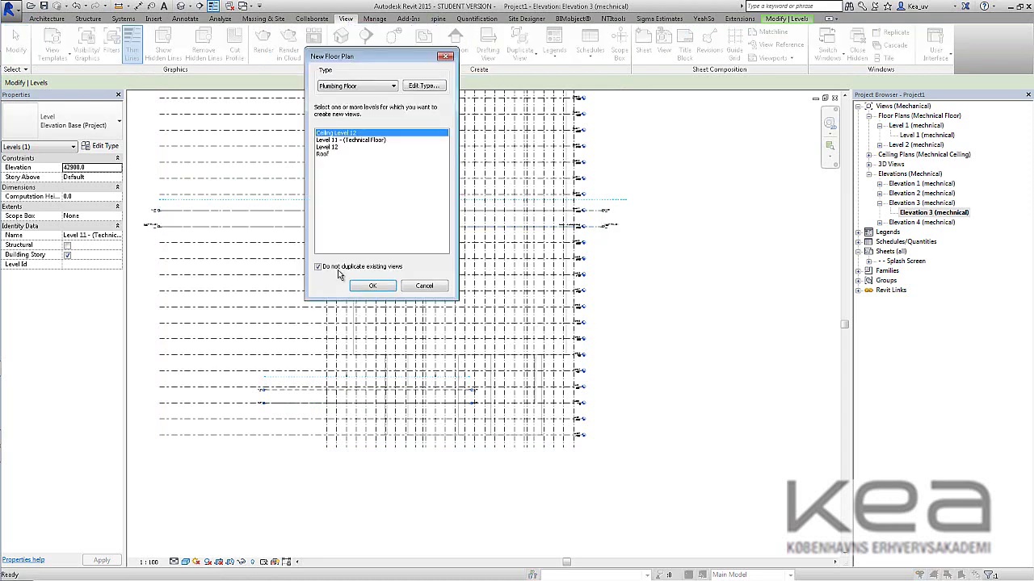
{"action": "left_click", "coordinate": [337, 140]}
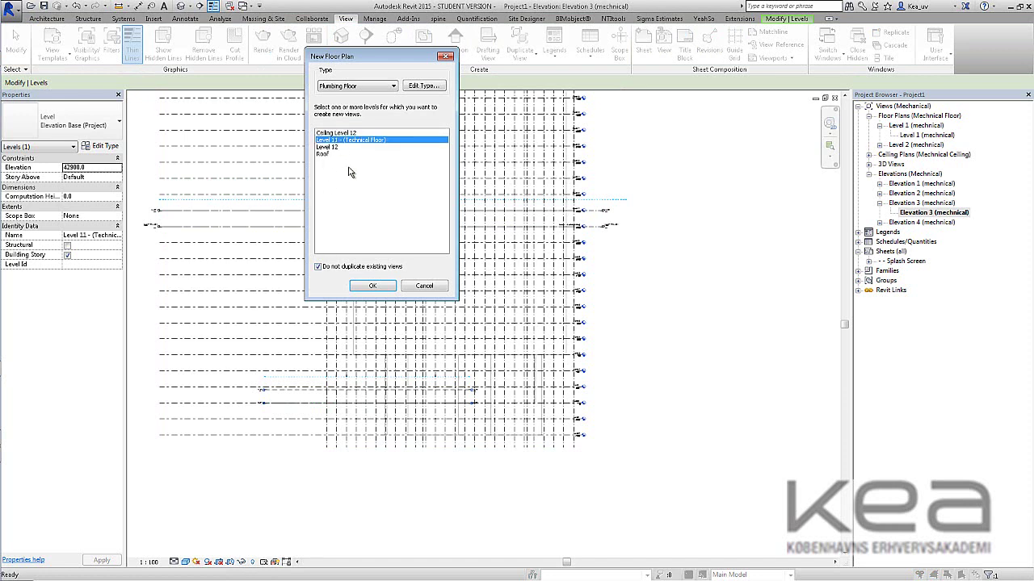
{"action": "left_click", "coordinate": [330, 148], "text": "ctrl"}
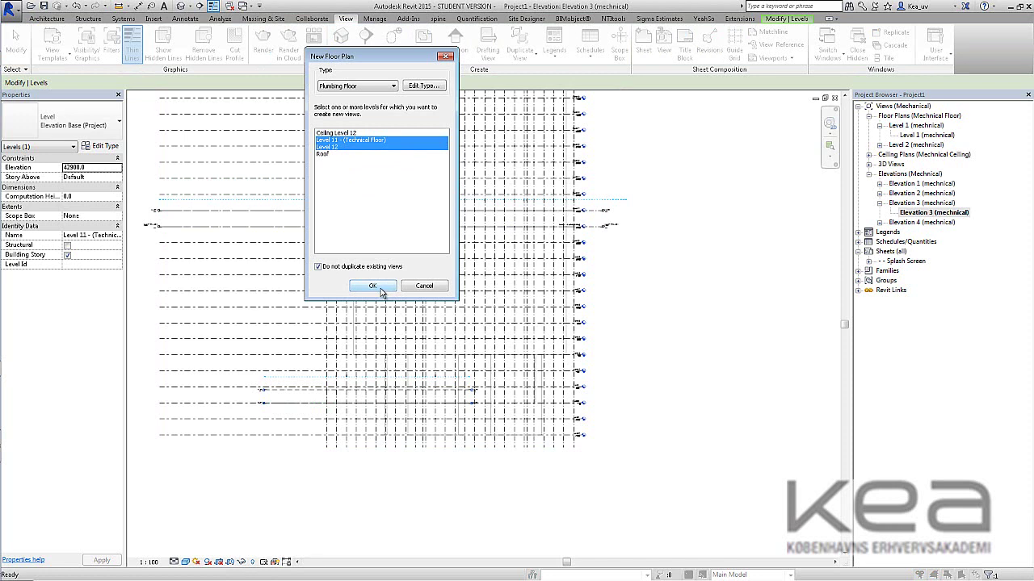
{"action": "left_click", "coordinate": [393, 86]}
{"action": "left_click", "coordinate": [364, 108]}
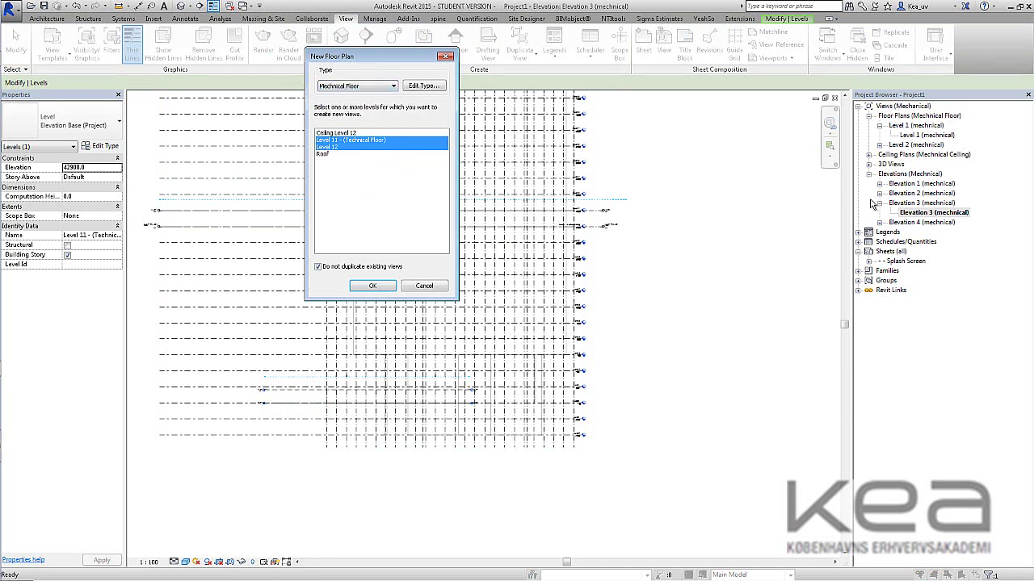
{"action": "left_click", "coordinate": [387, 87]}
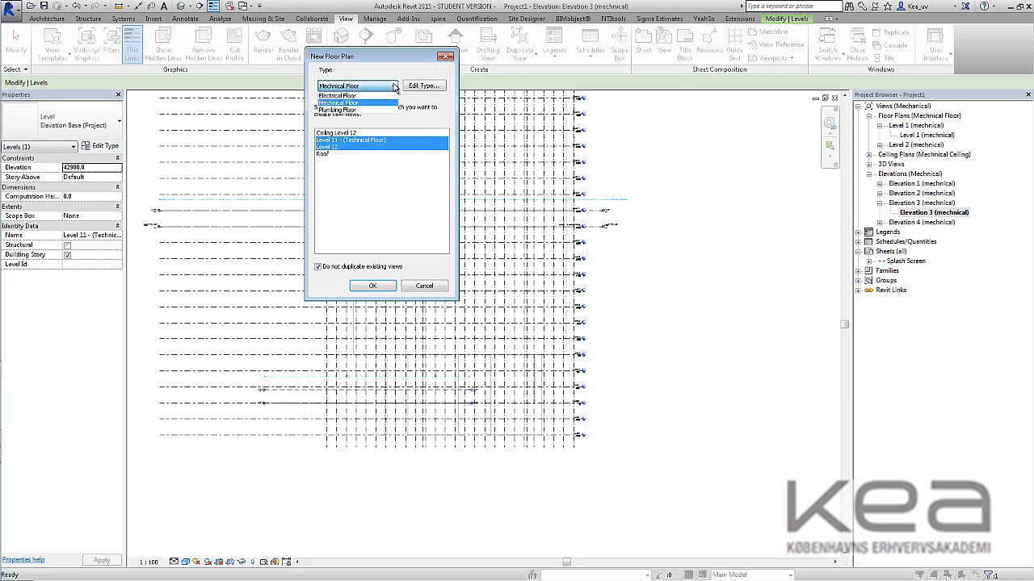
{"action": "left_click", "coordinate": [394, 87]}
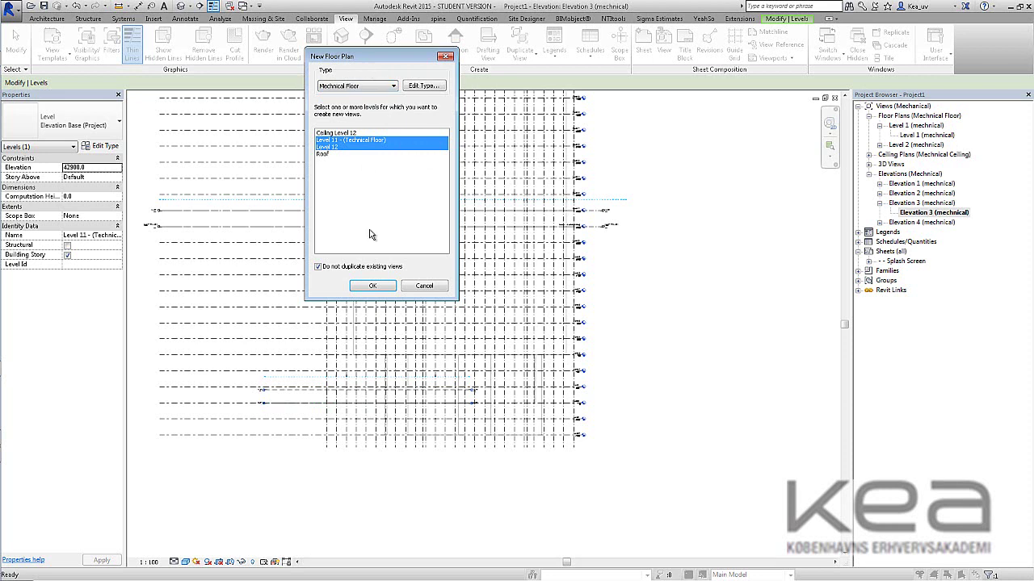
{"action": "left_click", "coordinate": [391, 87]}
{"action": "left_click", "coordinate": [353, 105]}
{"action": "left_click", "coordinate": [372, 287]}
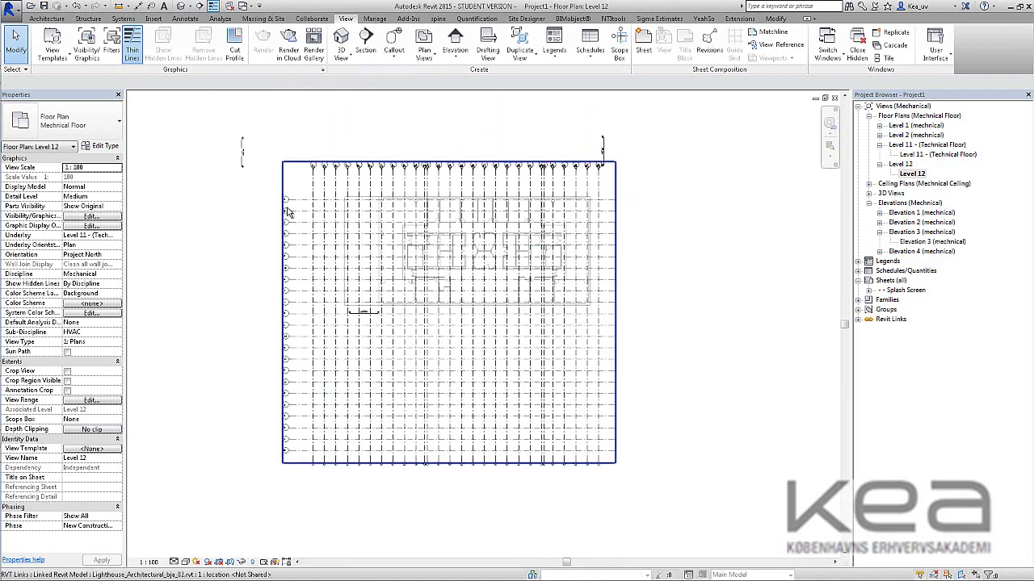
Step: Start a Copy/Monitor session on the linked architectural model from the Level 12 floor plan
{"action": "scroll", "coordinate": [289, 212], "scroll_direction": "up", "scroll_amount": 4}
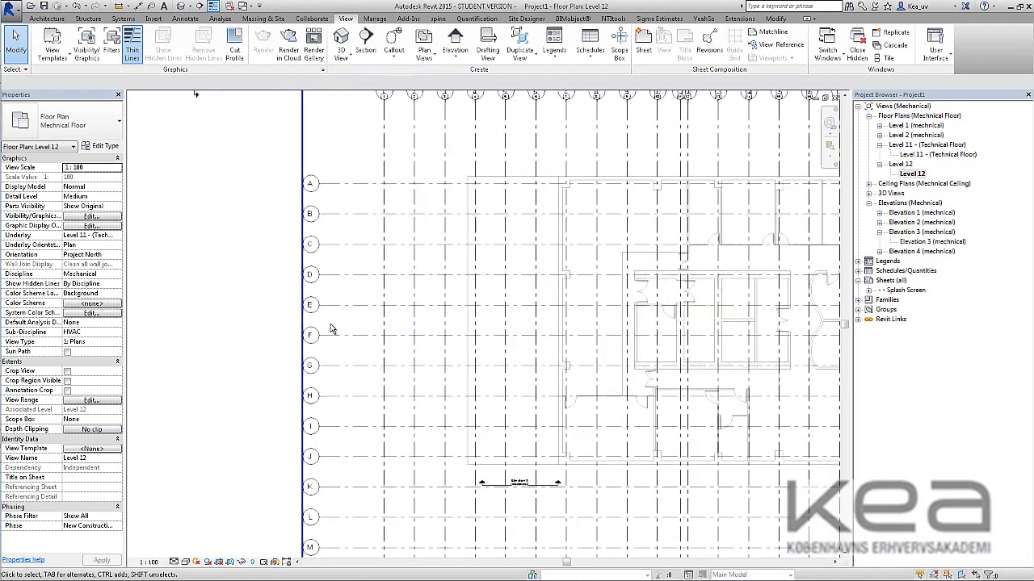
{"action": "scroll", "coordinate": [319, 206], "scroll_direction": "down", "scroll_amount": 2}
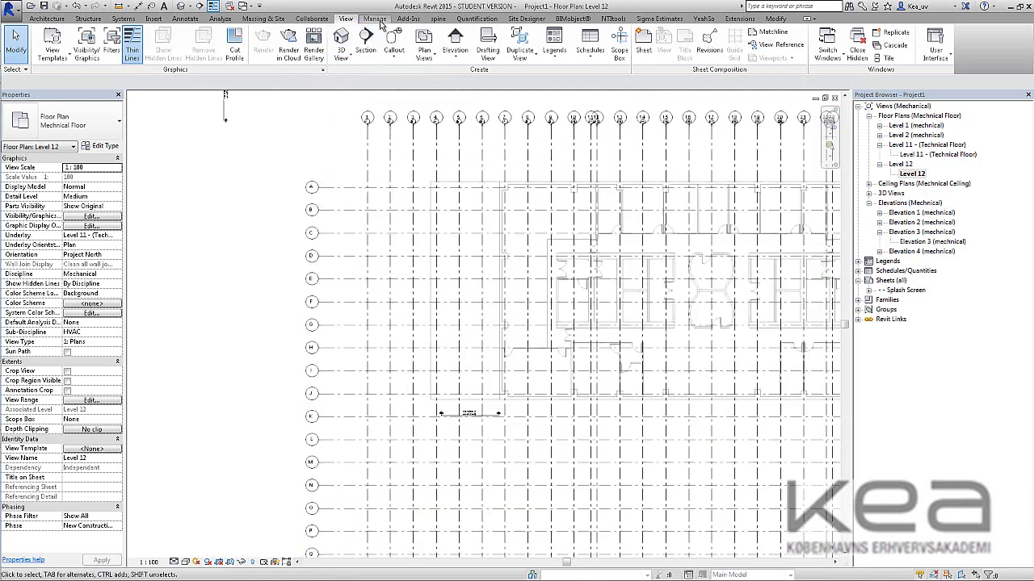
{"action": "left_click", "coordinate": [312, 18]}
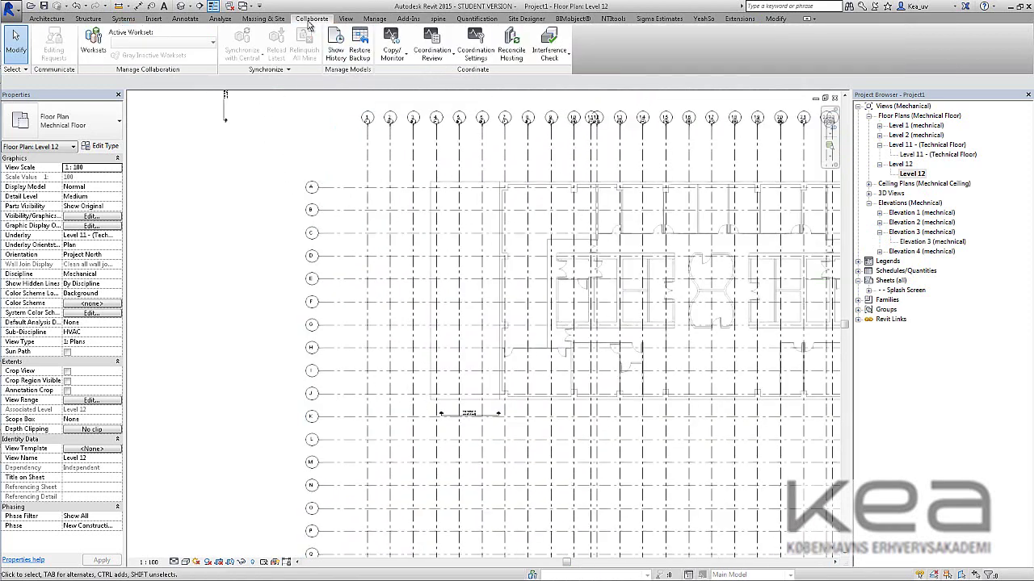
{"action": "left_click", "coordinate": [391, 45]}
{"action": "left_click", "coordinate": [408, 96]}
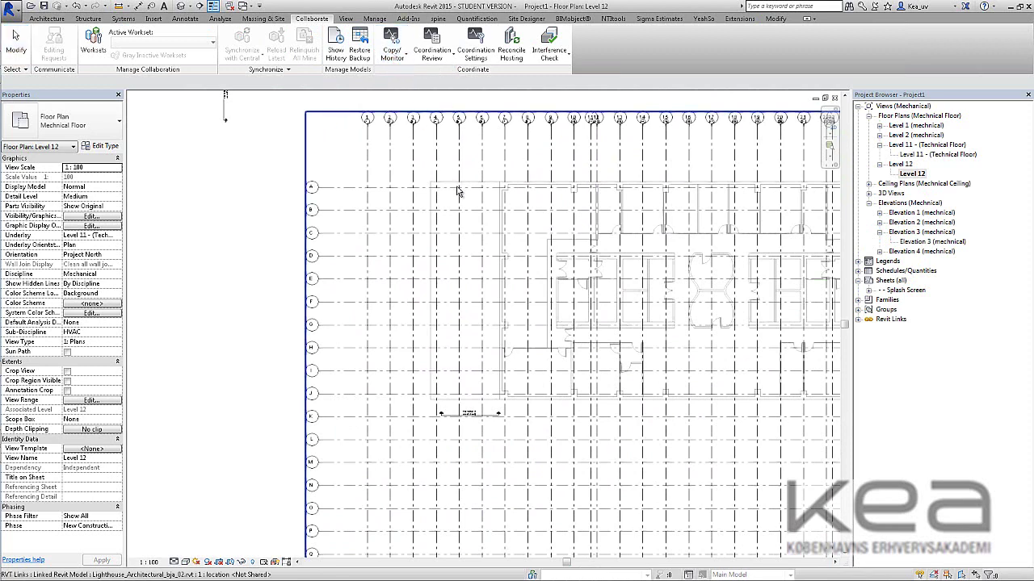
{"action": "left_click", "coordinate": [457, 200]}
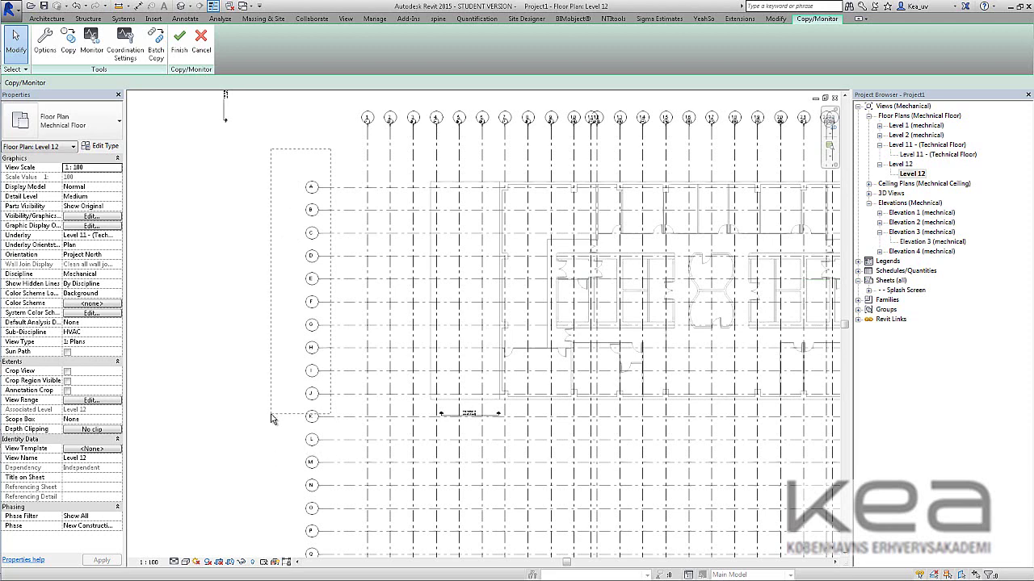
Step: Copy the linked lettered grids A to M with the Multiple option, and complete the Copy/Monitor session
{"action": "left_click", "coordinate": [68, 41]}
{"action": "left_click", "coordinate": [65, 82]}
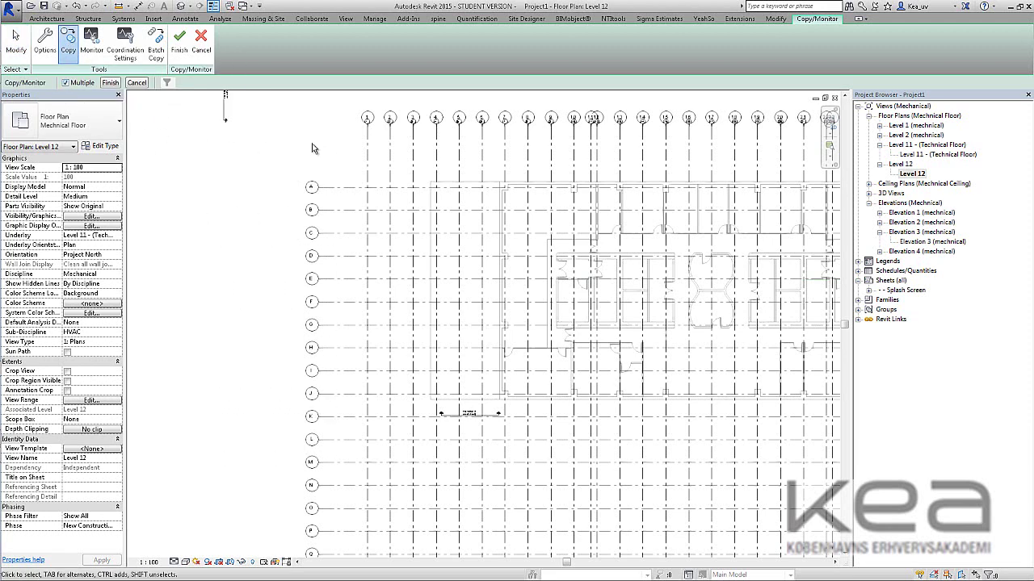
{"action": "left_click_drag", "start_coordinate": [355, 141], "coordinate": [273, 478]}
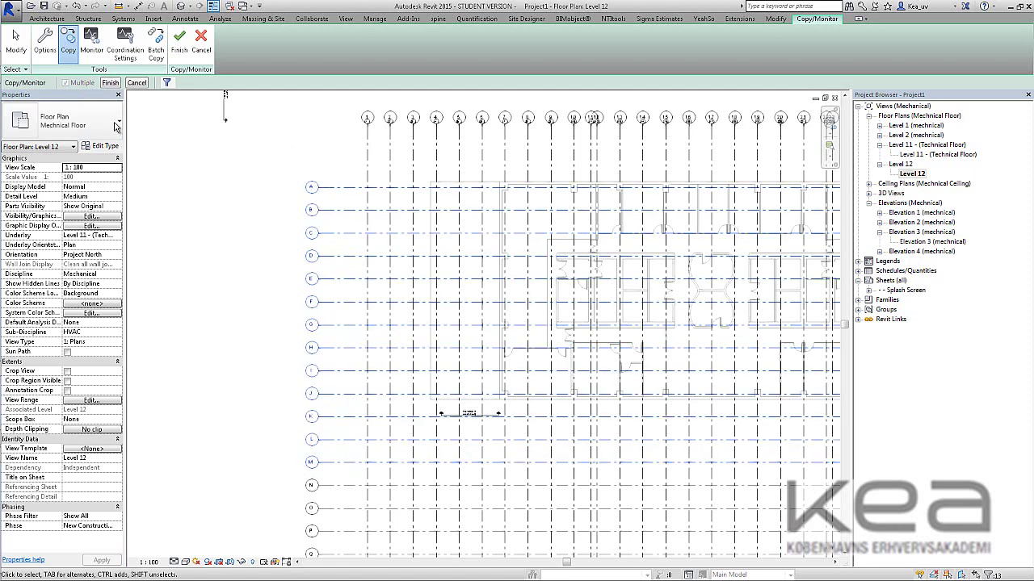
{"action": "left_click", "coordinate": [111, 83]}
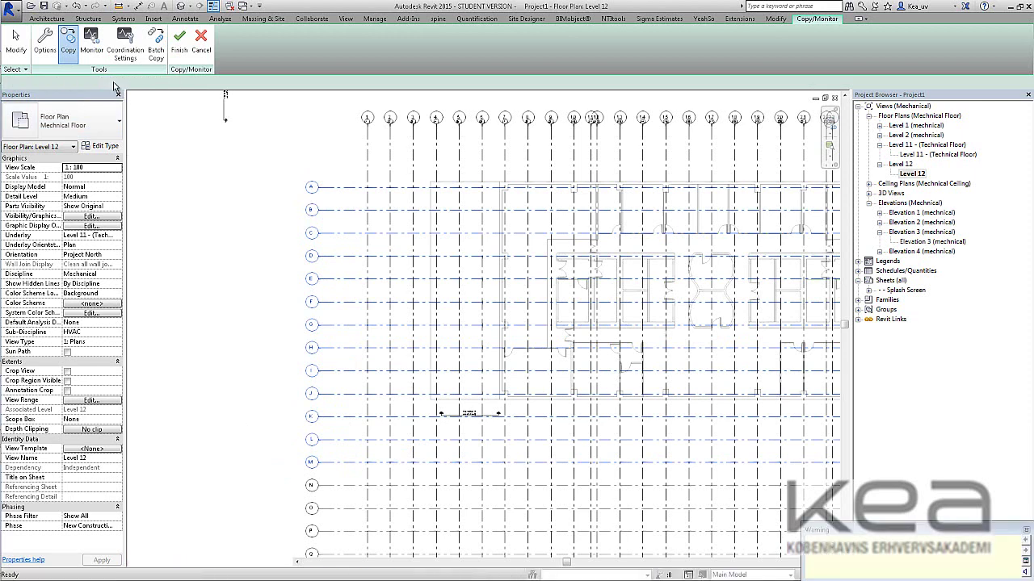
{"action": "left_click", "coordinate": [837, 19]}
{"action": "left_click", "coordinate": [179, 40]}
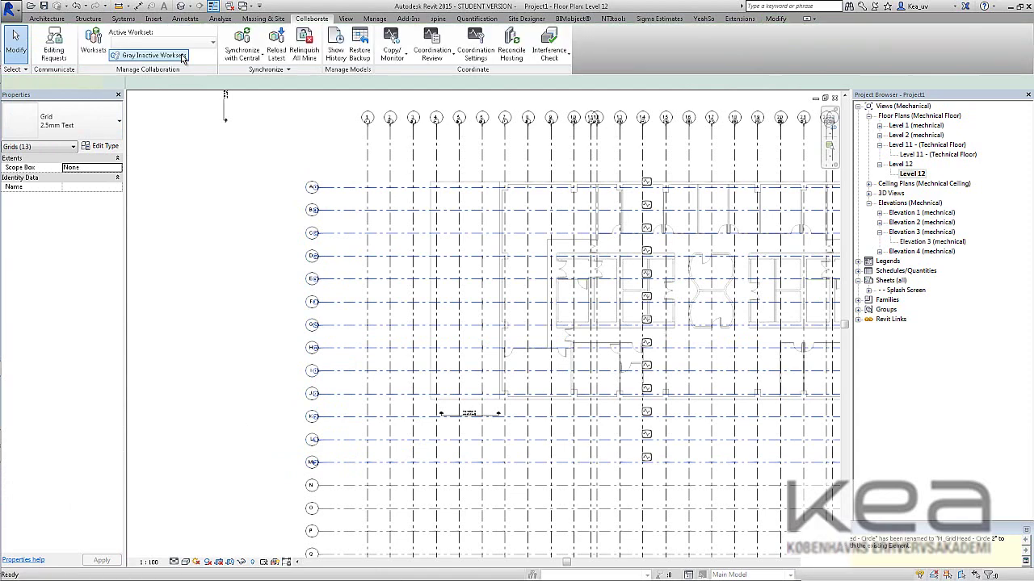
{"action": "scroll", "coordinate": [260, 191], "scroll_direction": "down", "scroll_amount": 4}
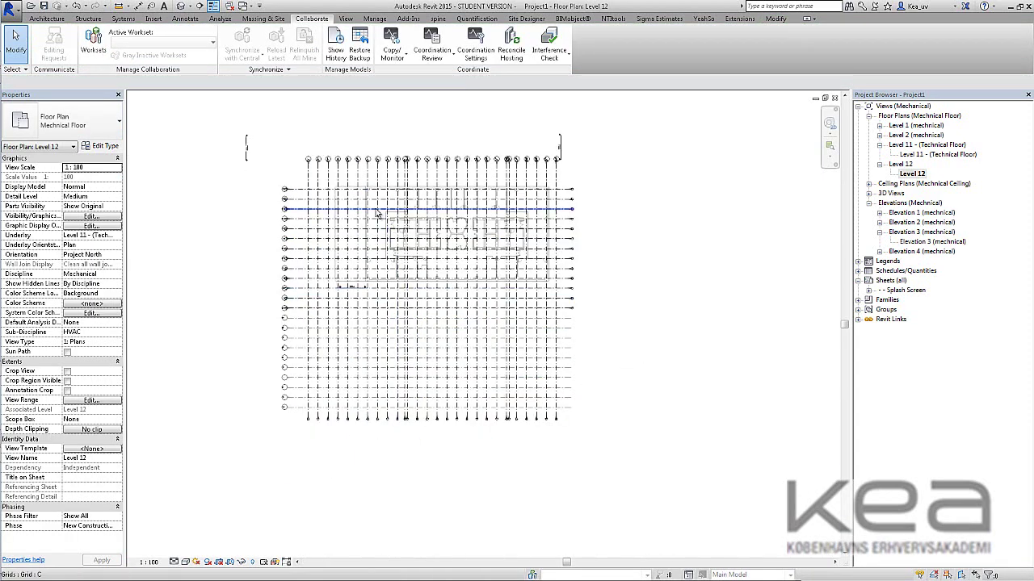
{"action": "scroll", "coordinate": [374, 188], "scroll_direction": "up", "scroll_amount": 2}
{"action": "scroll", "coordinate": [373, 188], "scroll_direction": "down", "scroll_amount": 2}
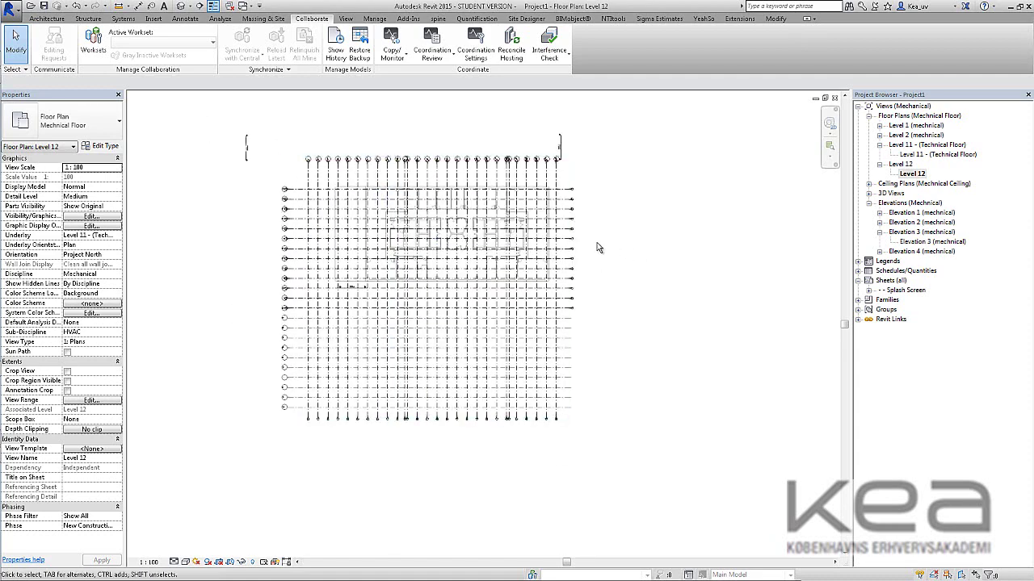
{"action": "scroll", "coordinate": [451, 180], "scroll_direction": "up", "scroll_amount": 5}
{"action": "scroll", "coordinate": [451, 180], "scroll_direction": "down", "scroll_amount": 3}
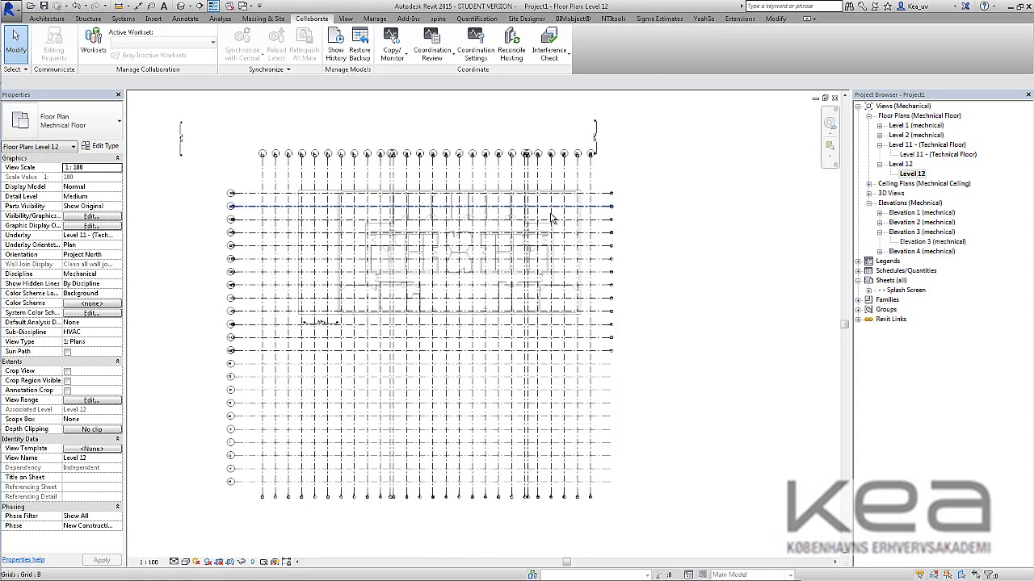
{"action": "scroll", "coordinate": [551, 217], "scroll_direction": "down", "scroll_amount": 1}
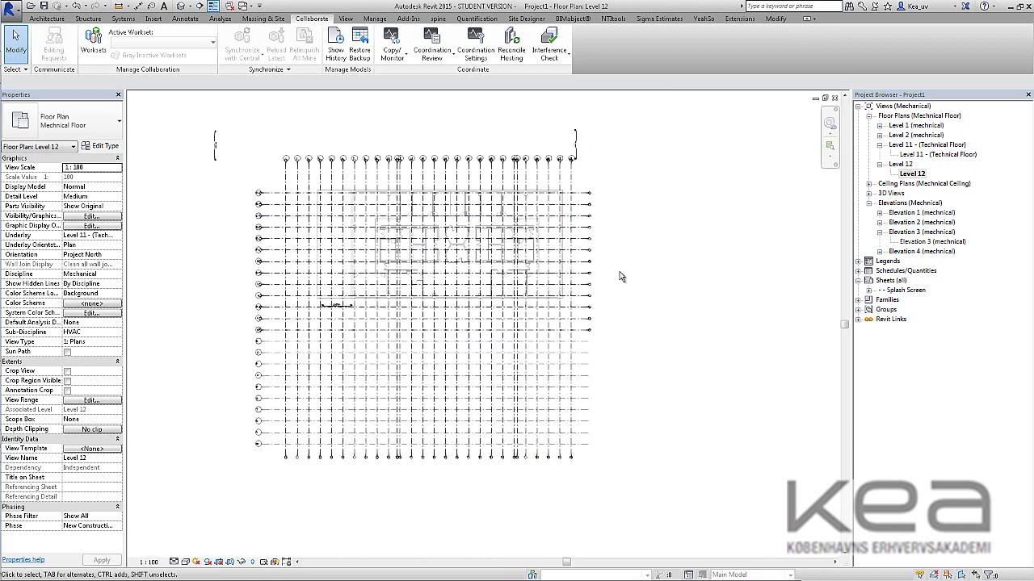
Step: Set the display settings of the Lighthouse_Architectural_bja_02.rvt link to Custom in the Level 12 plan's visibility/graphic overrides
{"action": "key", "text": "v"}
{"action": "key", "text": "g"}
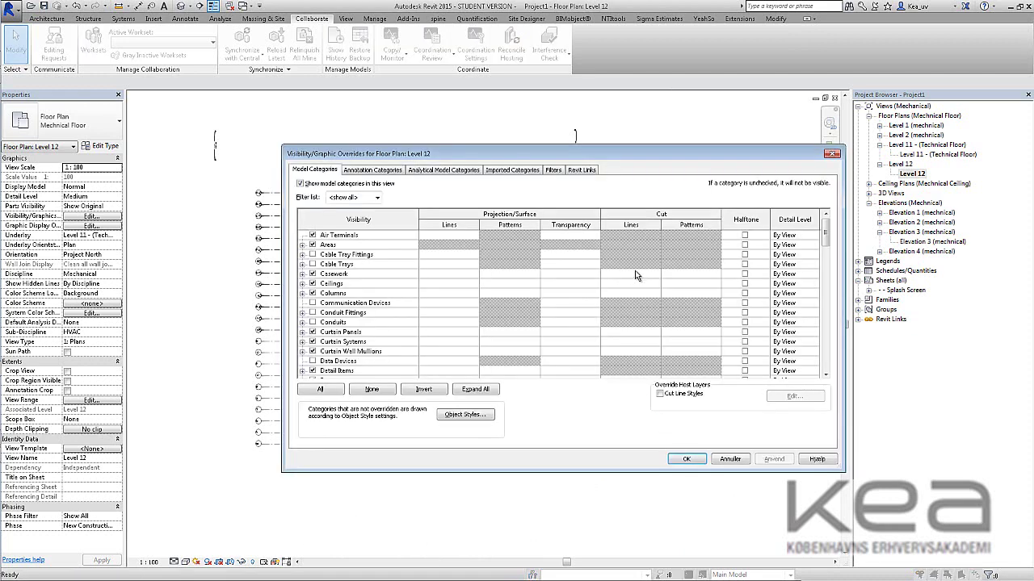
{"action": "left_click", "coordinate": [581, 169]}
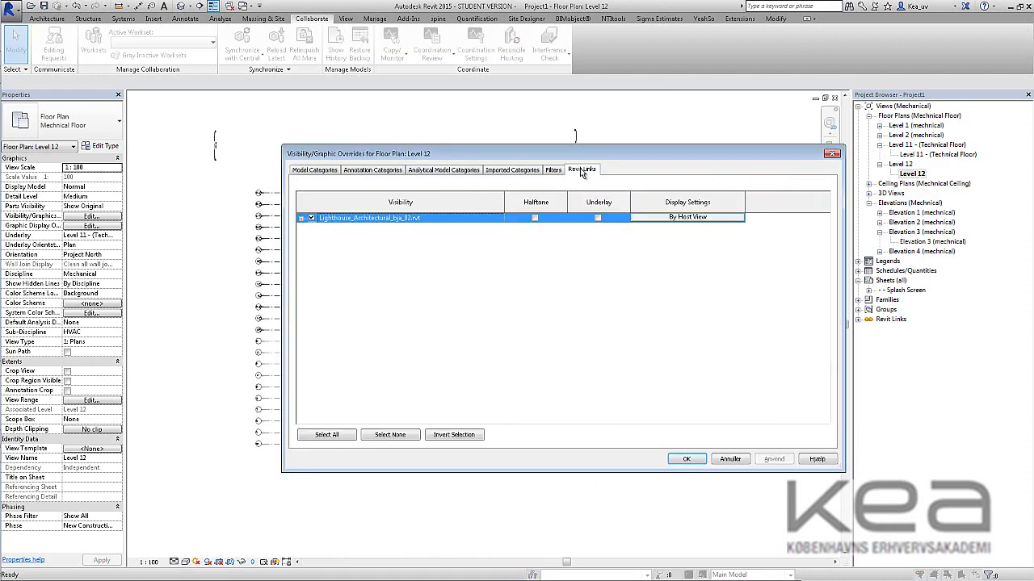
{"action": "left_click", "coordinate": [682, 219]}
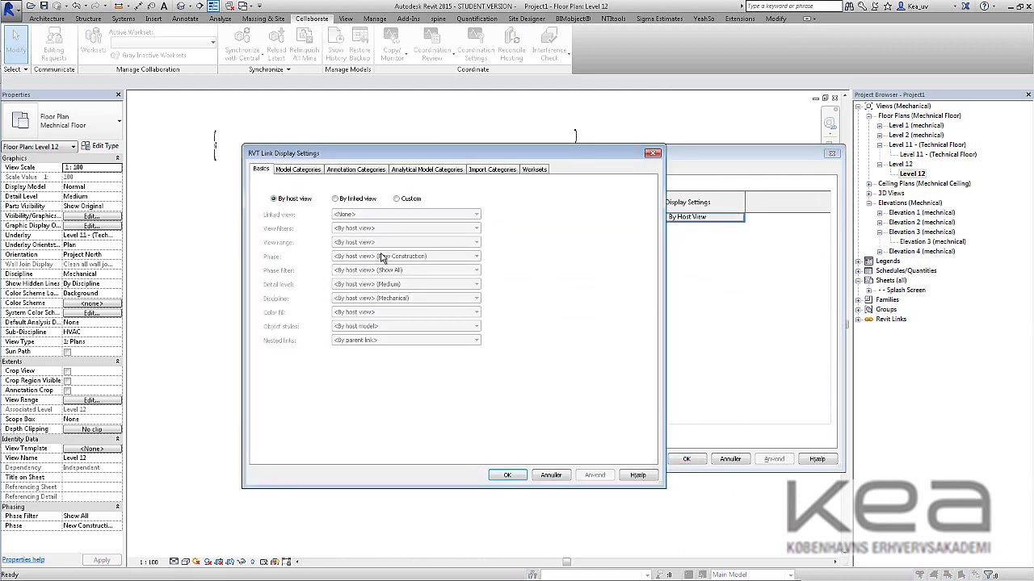
{"action": "left_click", "coordinate": [397, 199]}
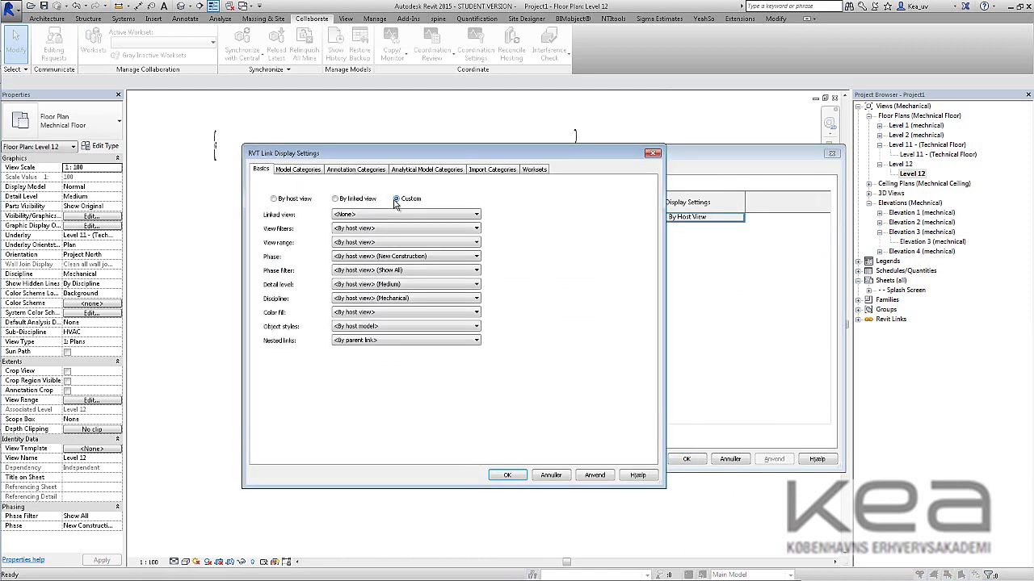
Step: Set the link's annotation categories to Custom, turn off their display in this view, and apply the overrides
{"action": "left_click", "coordinate": [345, 170]}
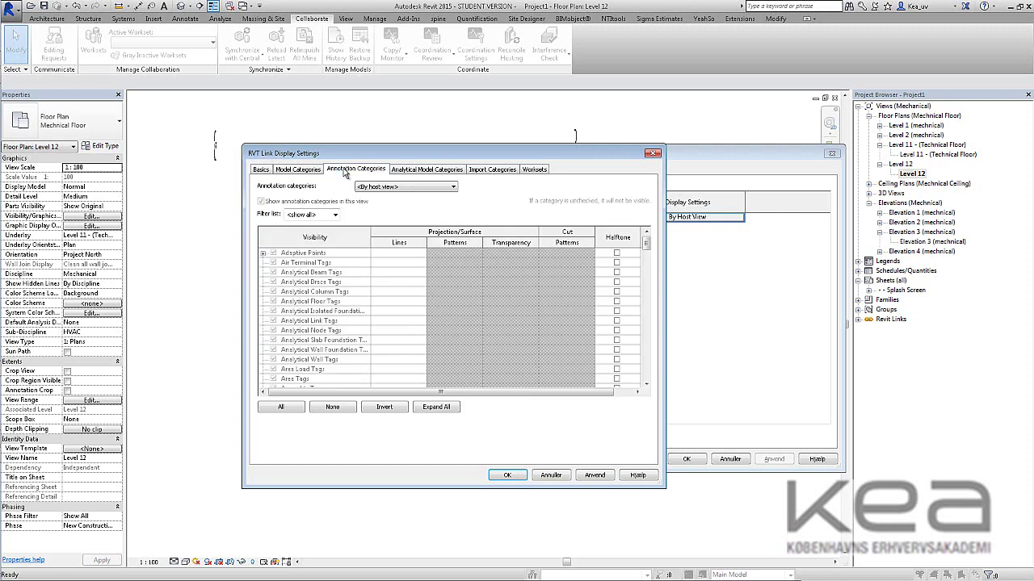
{"action": "left_click", "coordinate": [421, 187]}
{"action": "left_click", "coordinate": [404, 209]}
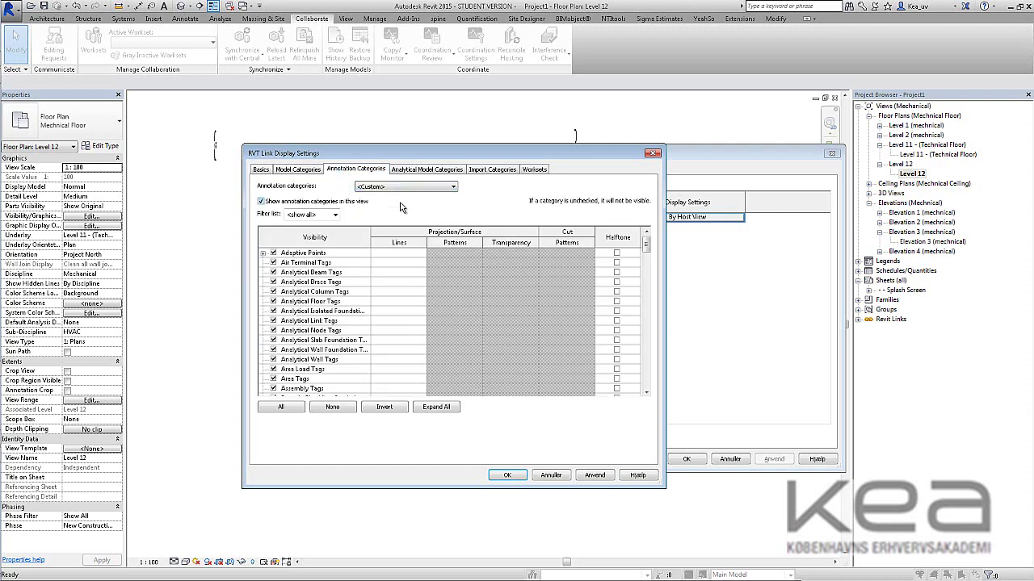
{"action": "left_click", "coordinate": [261, 202]}
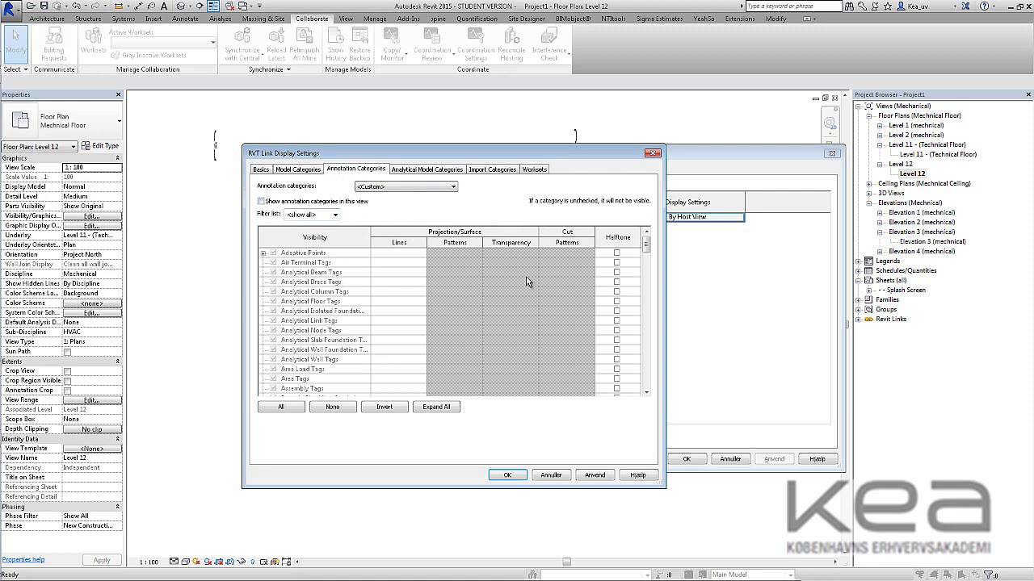
{"action": "left_click", "coordinate": [507, 476]}
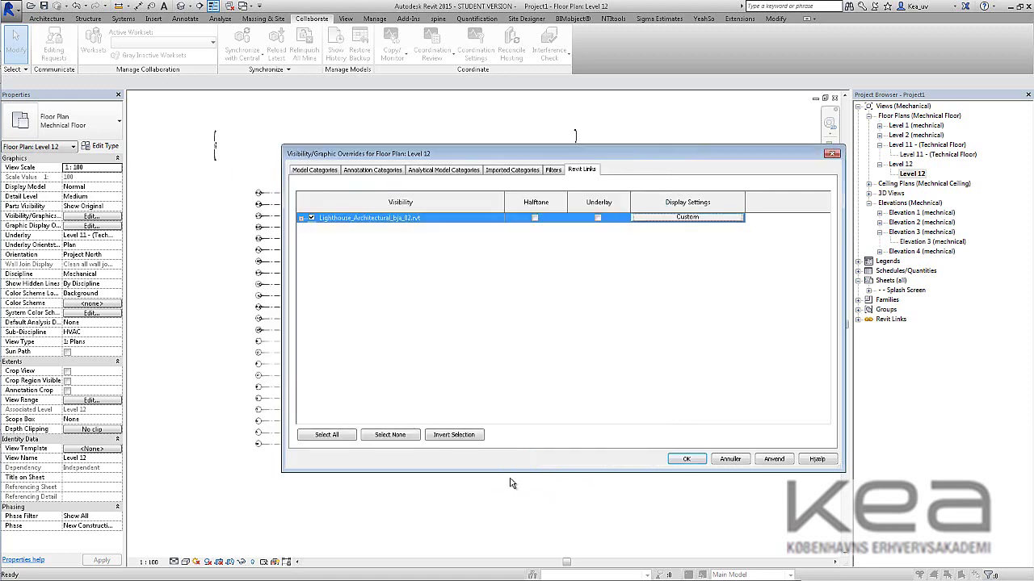
{"action": "left_click", "coordinate": [687, 459]}
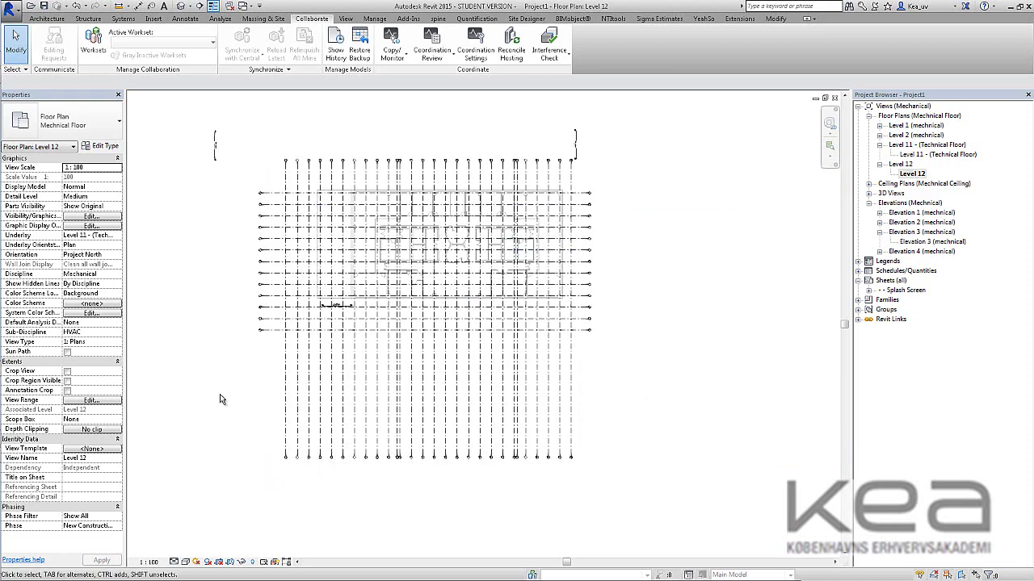
Step: Examine the lower ends of the numbered grids in the Level 12 plan and the alignment locks between them
{"action": "scroll", "coordinate": [423, 378], "scroll_direction": "up", "scroll_amount": 2}
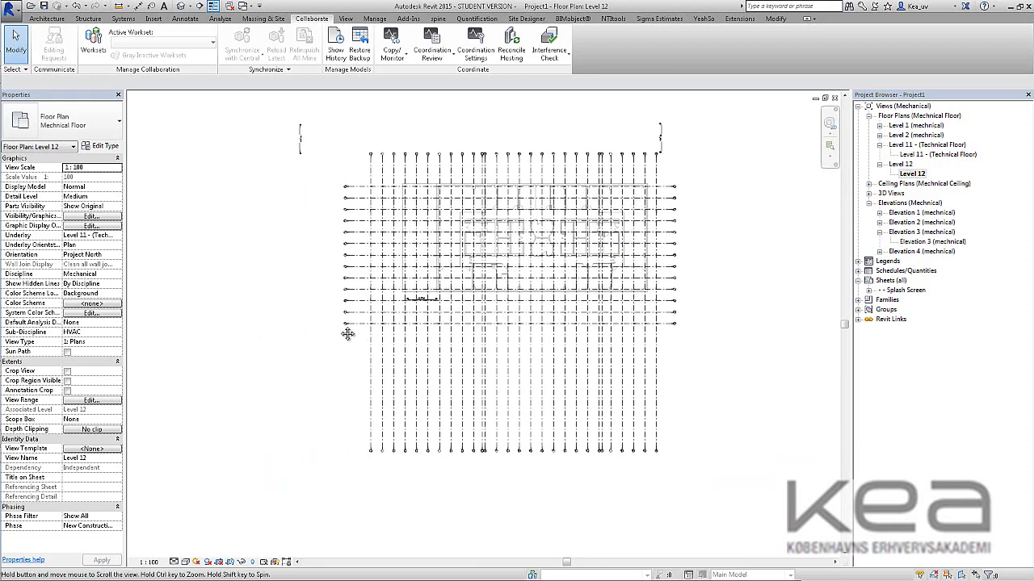
{"action": "scroll", "coordinate": [640, 438], "scroll_direction": "down", "scroll_amount": 2}
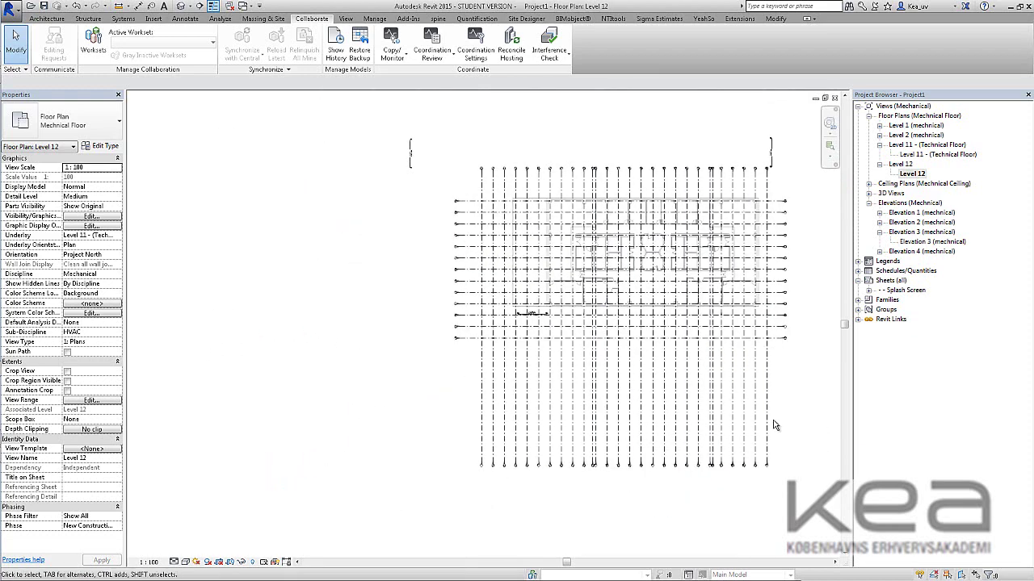
{"action": "scroll", "coordinate": [796, 414], "scroll_direction": "up", "scroll_amount": 2}
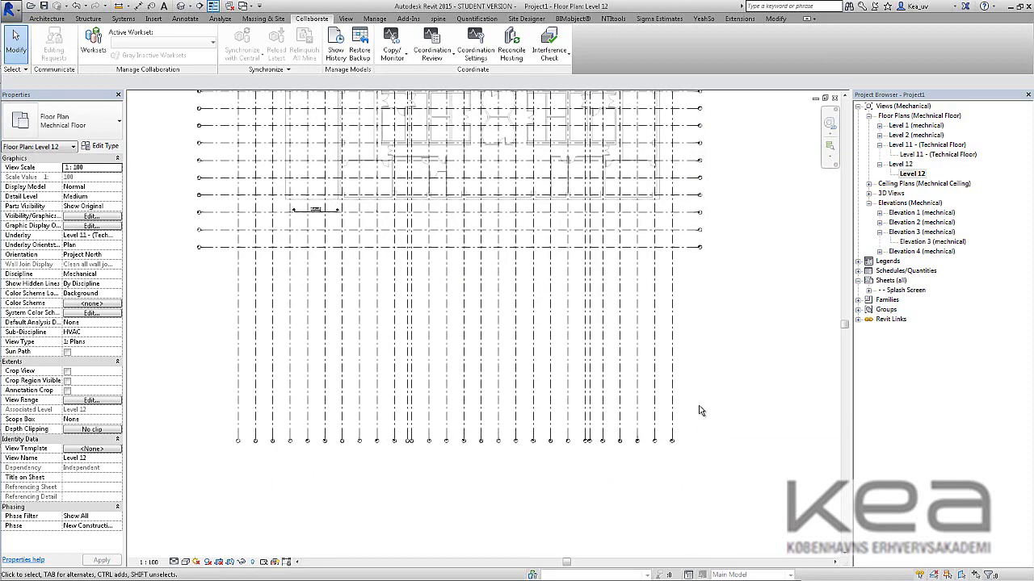
{"action": "left_click", "coordinate": [673, 381]}
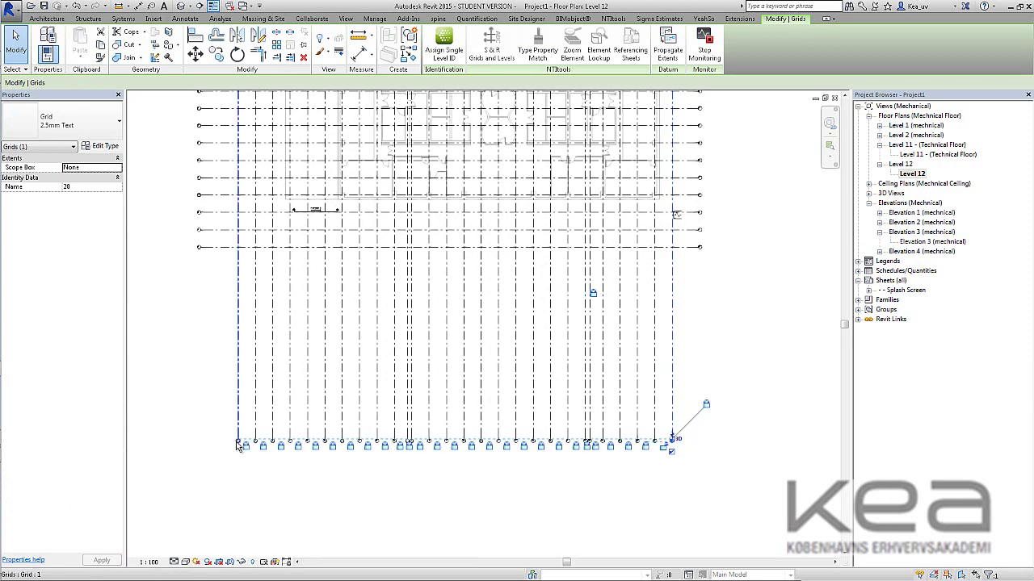
{"action": "left_click", "coordinate": [240, 396]}
{"action": "scroll", "coordinate": [207, 468], "scroll_direction": "up", "scroll_amount": 2}
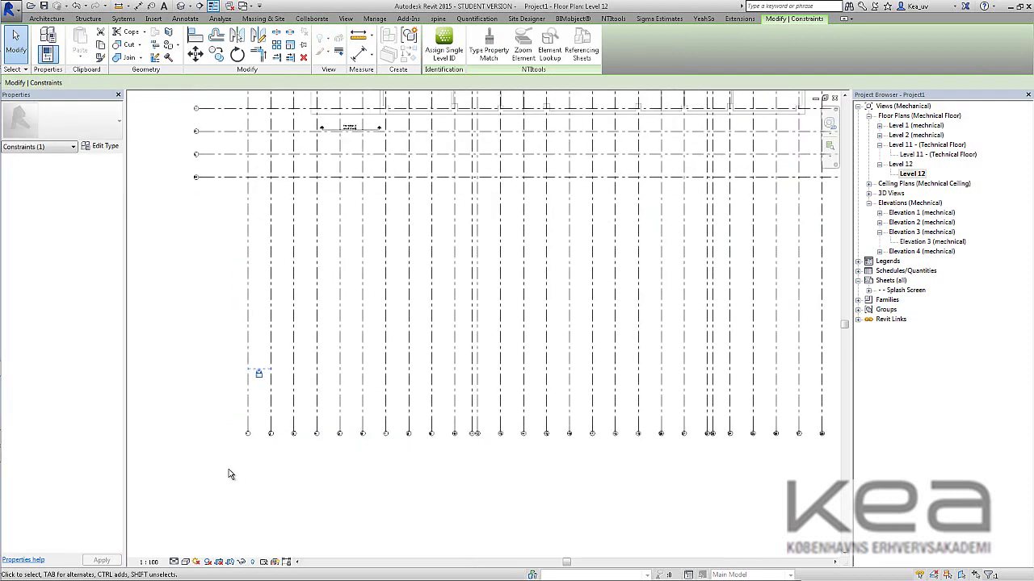
{"action": "left_click", "coordinate": [276, 475]}
{"action": "scroll", "coordinate": [761, 496], "scroll_direction": "down", "scroll_amount": 1}
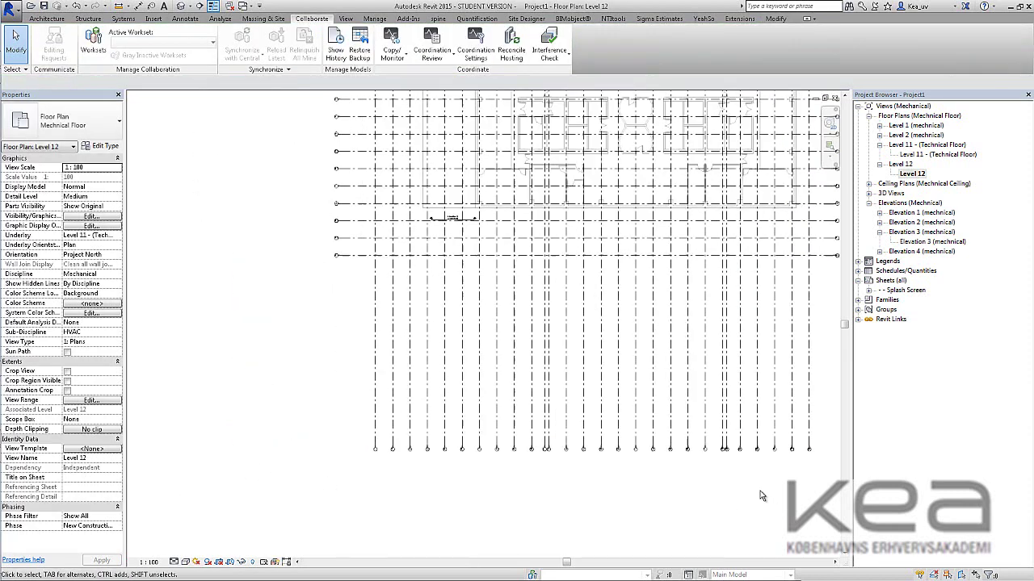
Step: Shorten the aligned numbered grids by moving the lower end of grid 28 up towards the building outline
{"action": "scroll", "coordinate": [760, 496], "scroll_direction": "up", "scroll_amount": 5}
{"action": "middle_click_drag", "start_coordinate": [764, 497], "coordinate": [449, 457]}
{"action": "scroll", "coordinate": [449, 457], "scroll_direction": "up", "scroll_amount": 1}
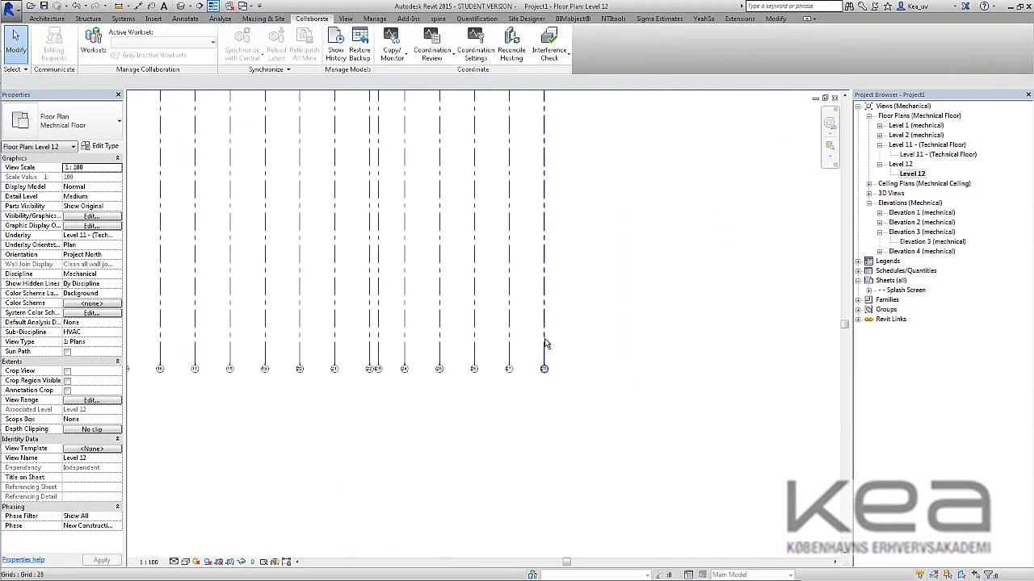
{"action": "left_click", "coordinate": [546, 344]}
{"action": "left_click_drag", "start_coordinate": [544, 362], "coordinate": [545, 95]}
{"action": "scroll", "coordinate": [571, 197], "scroll_direction": "down", "scroll_amount": 1}
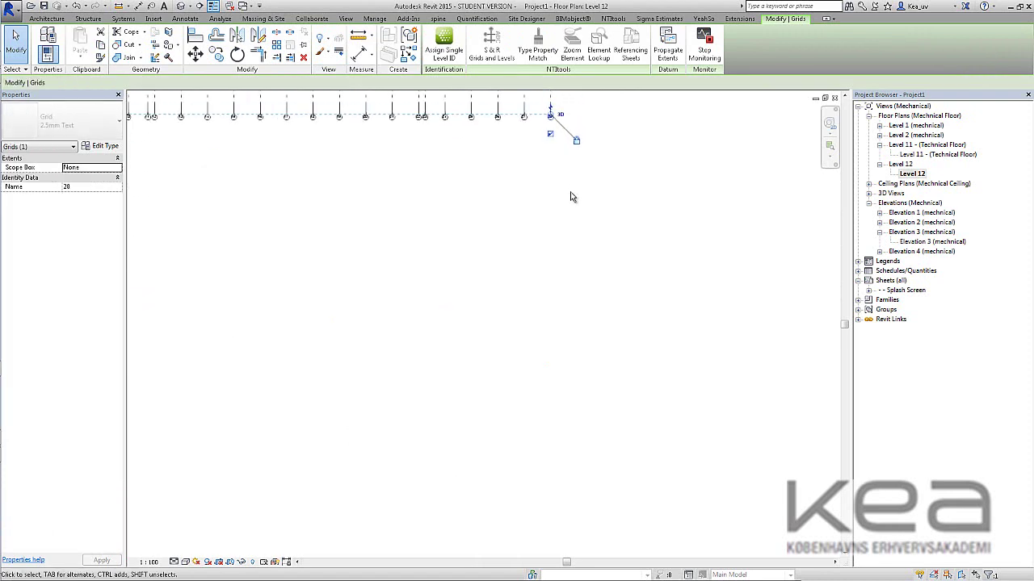
Step: Move the lower end of grid 28 further up so the numbered grids end just below the lowest lettered grid
{"action": "scroll", "coordinate": [580, 205], "scroll_direction": "down", "scroll_amount": 4}
{"action": "middle_click_drag", "start_coordinate": [607, 198], "coordinate": [590, 280]}
{"action": "scroll", "coordinate": [591, 280], "scroll_direction": "up", "scroll_amount": 3}
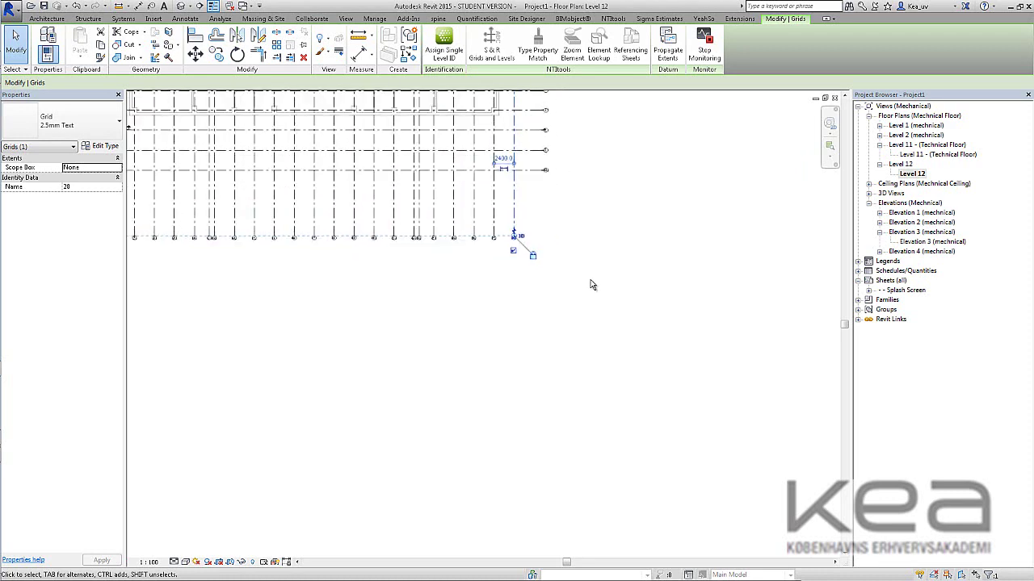
{"action": "scroll", "coordinate": [492, 231], "scroll_direction": "up", "scroll_amount": 5}
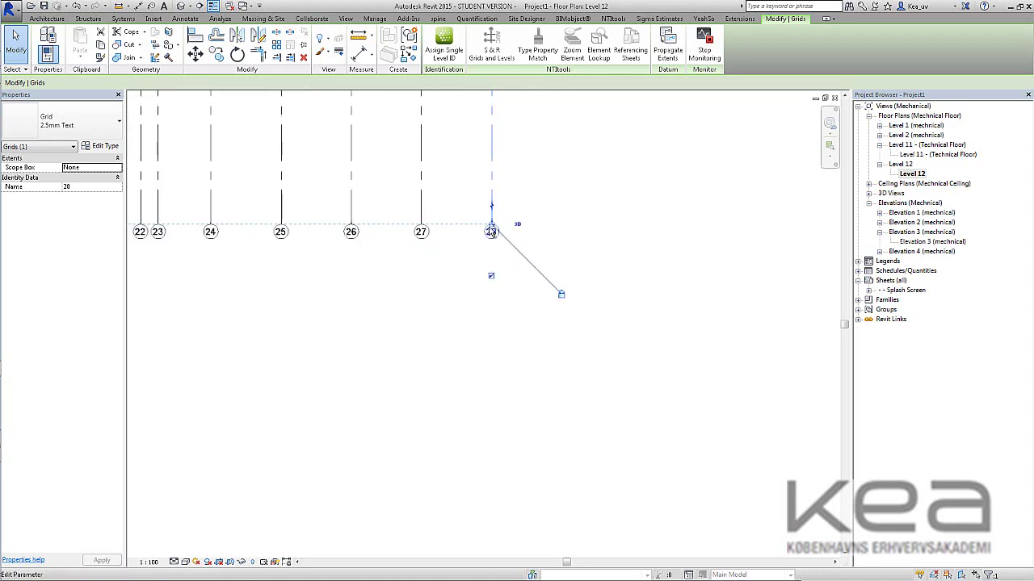
{"action": "left_click_drag", "start_coordinate": [492, 226], "coordinate": [491, 112]}
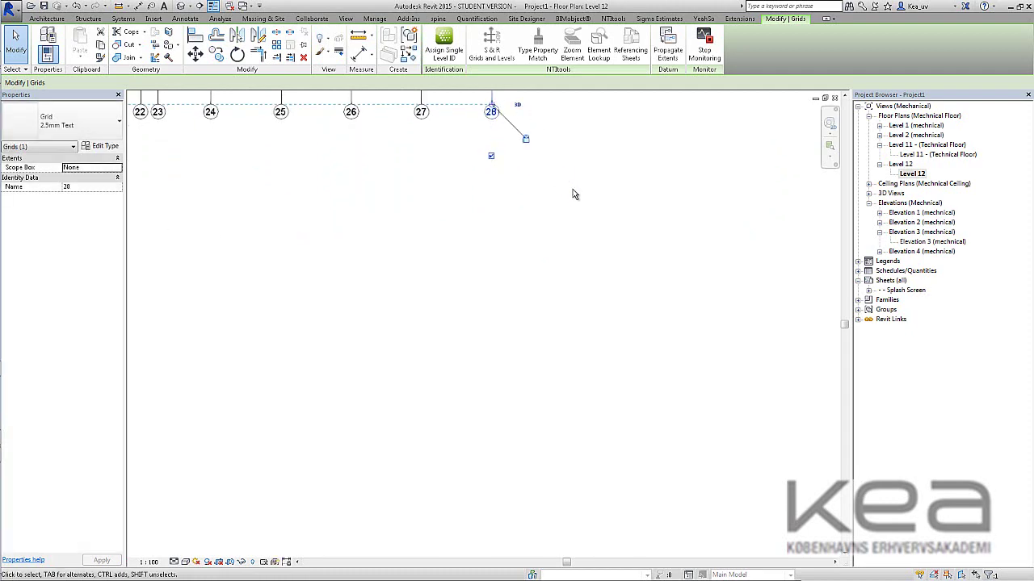
{"action": "scroll", "coordinate": [573, 195], "scroll_direction": "down", "scroll_amount": 5}
Step: Stop monitoring grid 28 and clear the selection
{"action": "scroll", "coordinate": [627, 266], "scroll_direction": "up", "scroll_amount": 5}
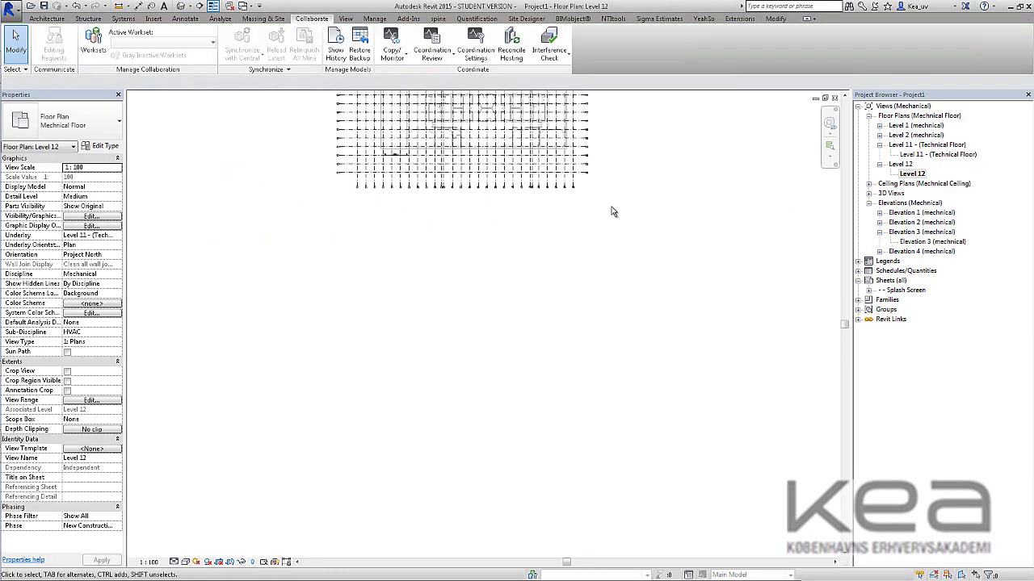
{"action": "scroll", "coordinate": [613, 296], "scroll_direction": "up", "scroll_amount": 1}
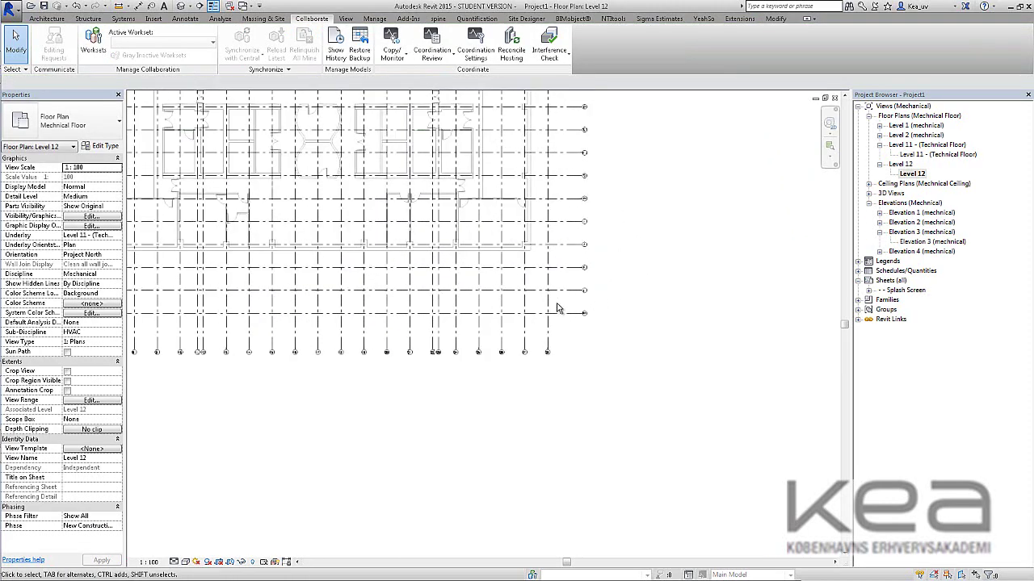
{"action": "left_click", "coordinate": [547, 291]}
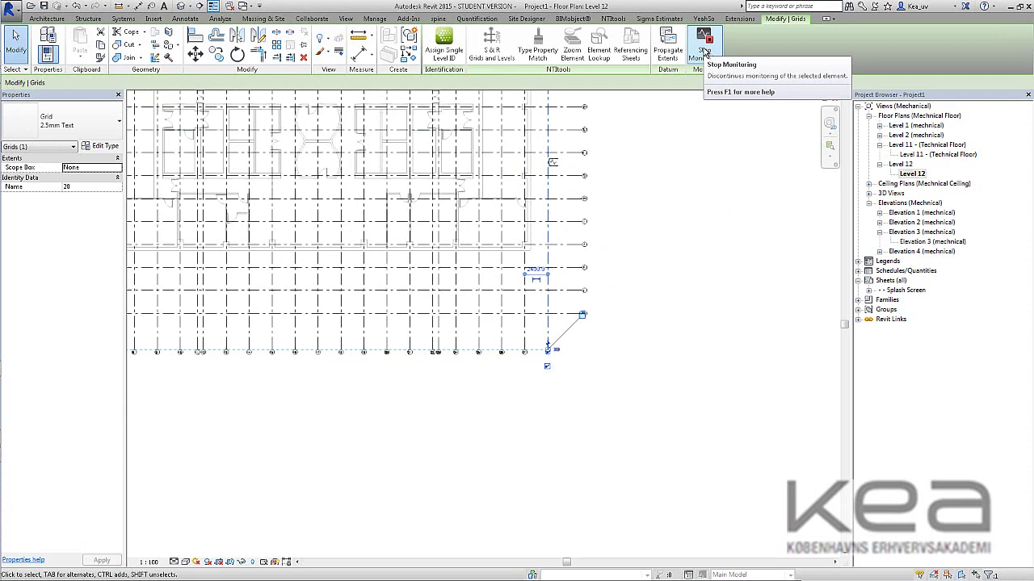
{"action": "left_click", "coordinate": [704, 52]}
{"action": "left_click", "coordinate": [667, 179]}
{"action": "scroll", "coordinate": [629, 218], "scroll_direction": "down", "scroll_amount": 1}
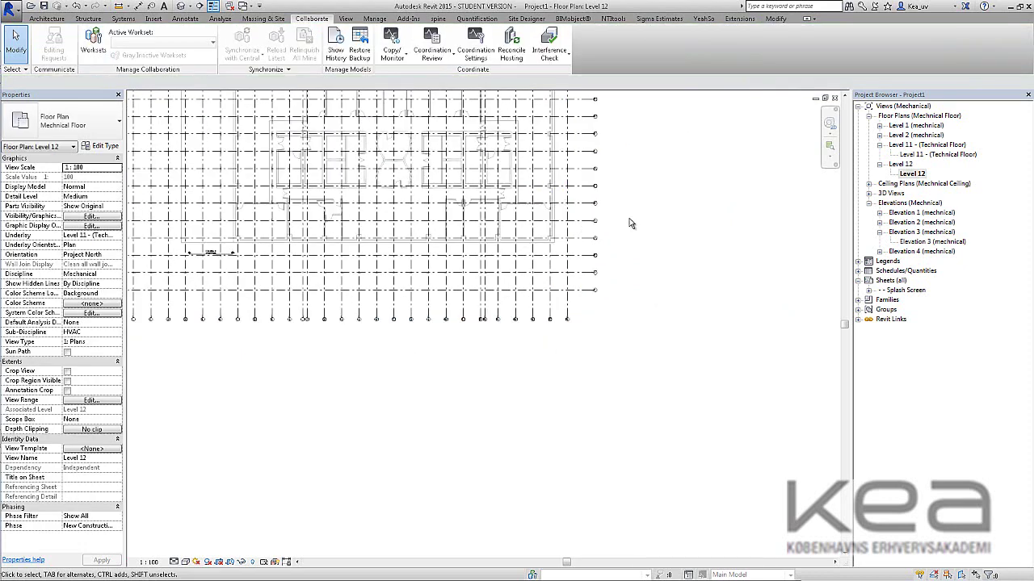
Step: Create a reflected ceiling plan of type Mechnical Ceiling for the Ceiling Level 12 level
{"action": "key", "text": "z"}
{"action": "key", "text": "f"}
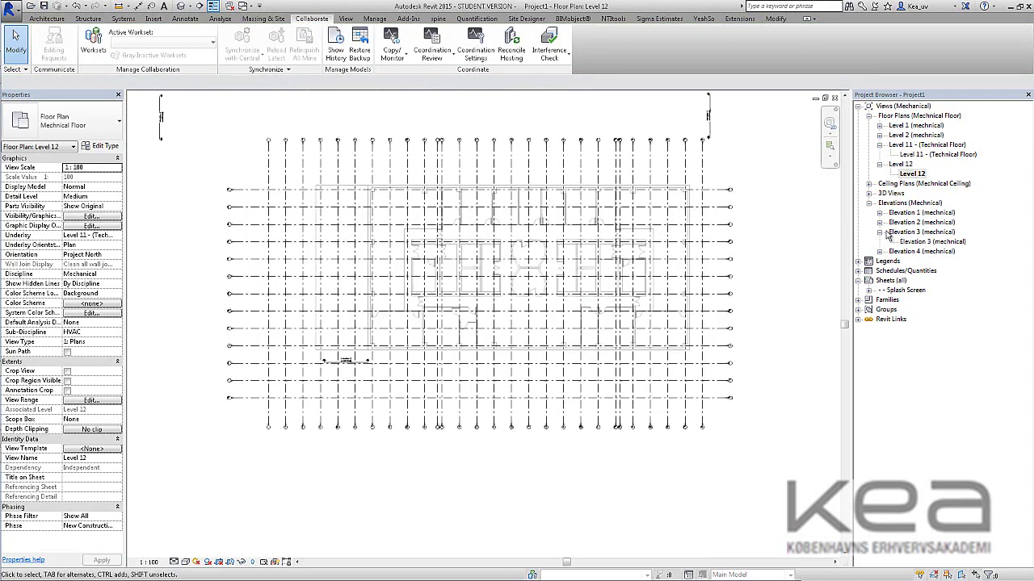
{"action": "left_click", "coordinate": [871, 185]}
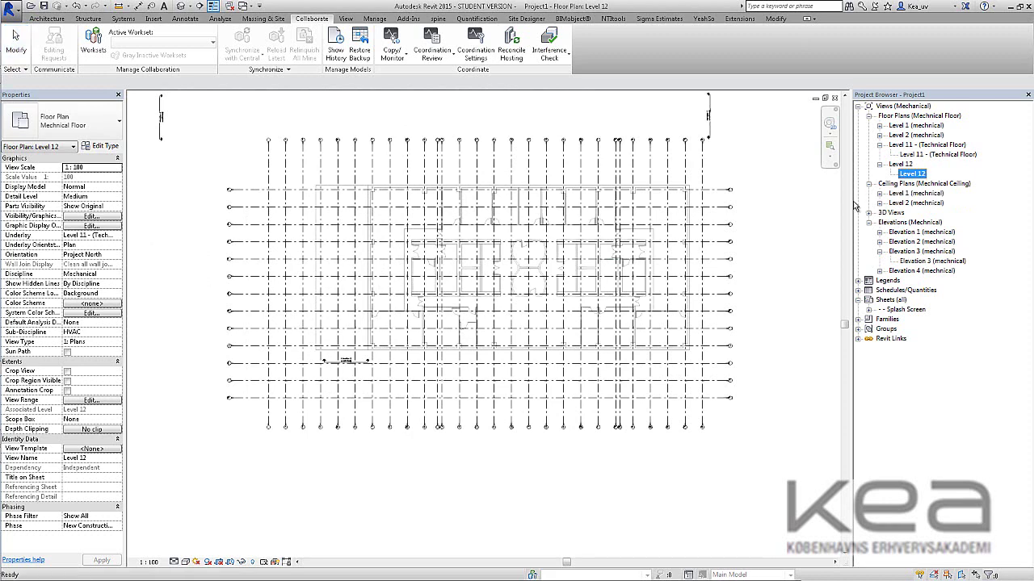
{"action": "left_click", "coordinate": [347, 19]}
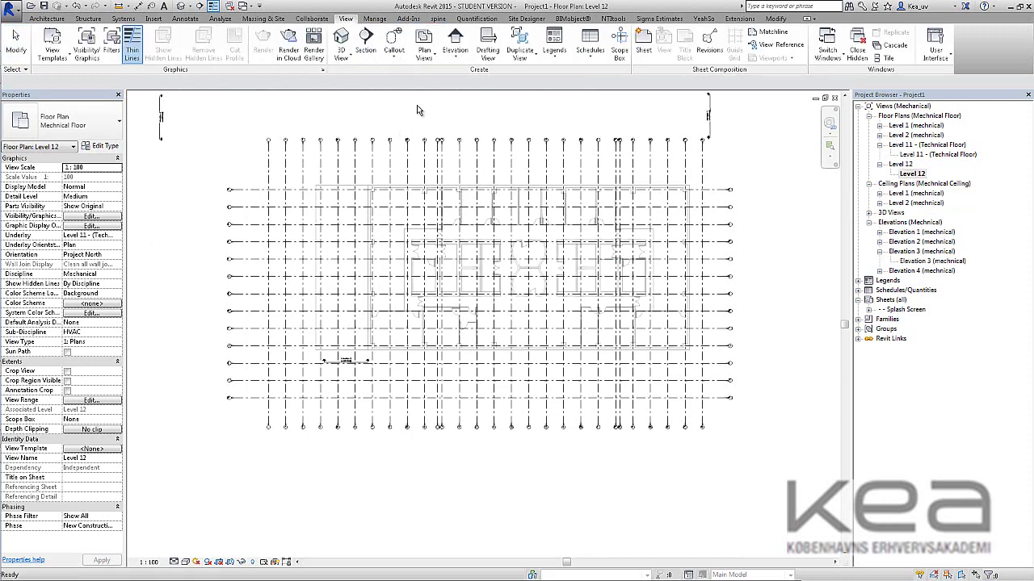
{"action": "left_click", "coordinate": [434, 61]}
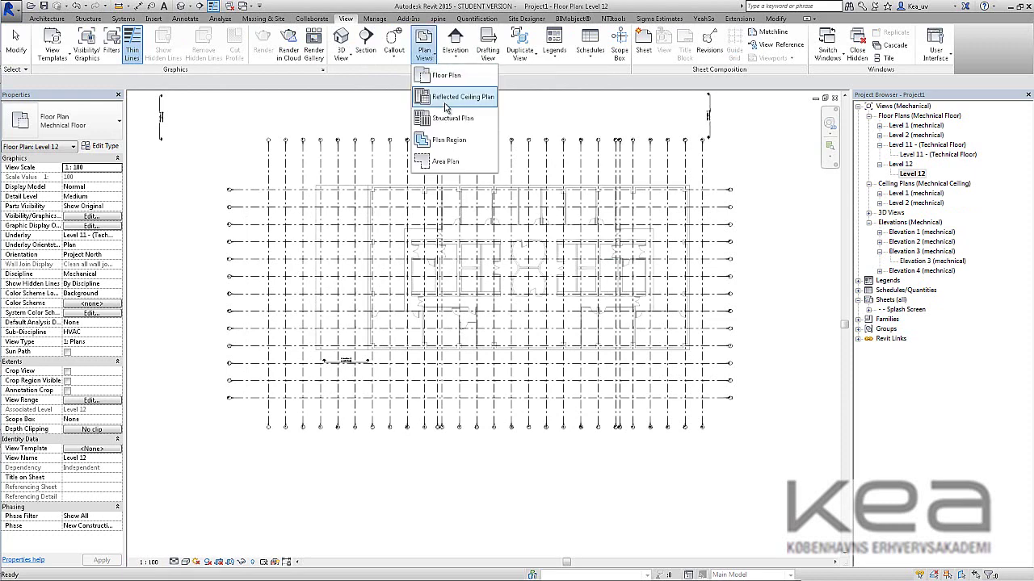
{"action": "left_click", "coordinate": [449, 98]}
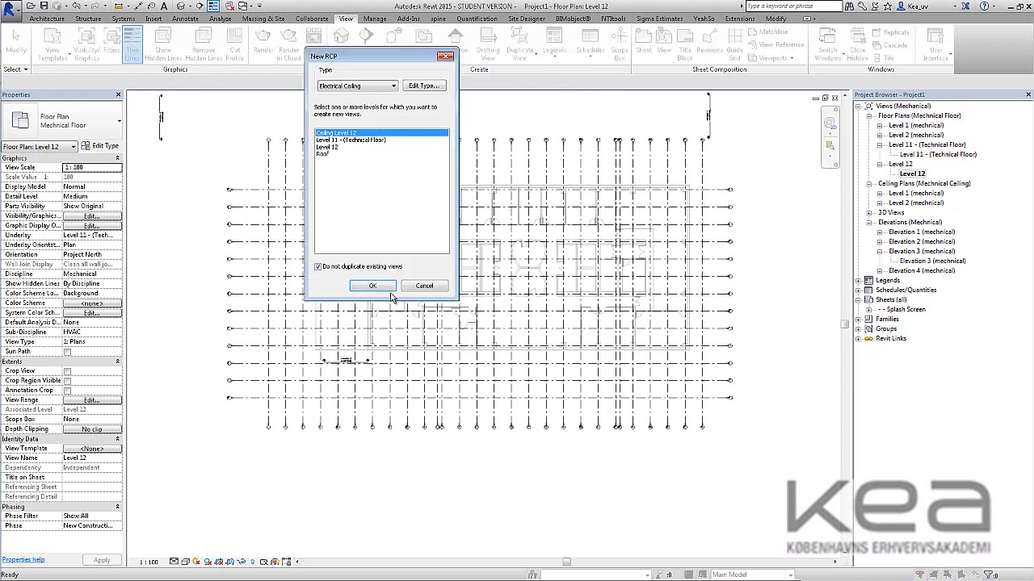
{"action": "left_click", "coordinate": [393, 86]}
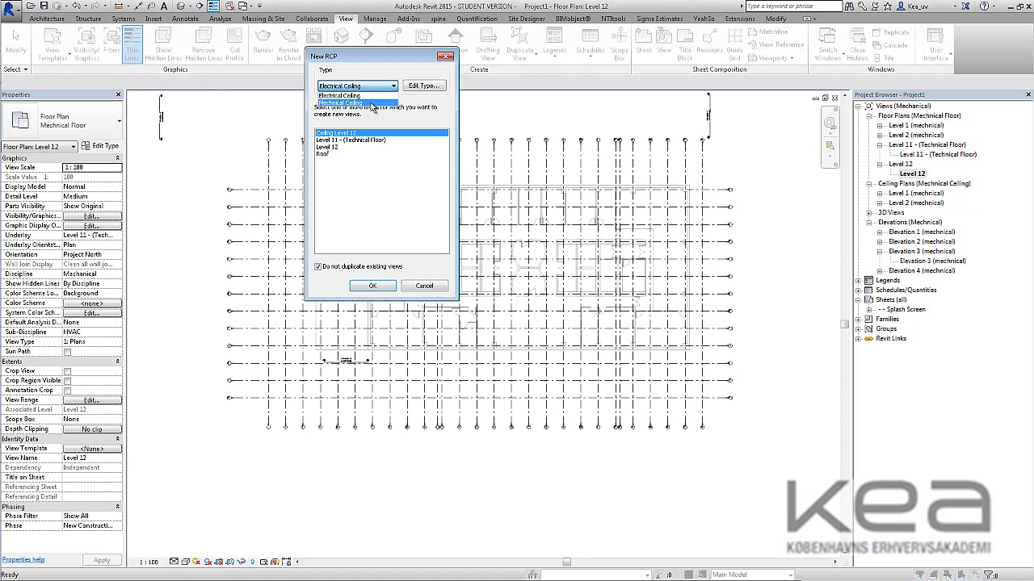
{"action": "left_click", "coordinate": [373, 104]}
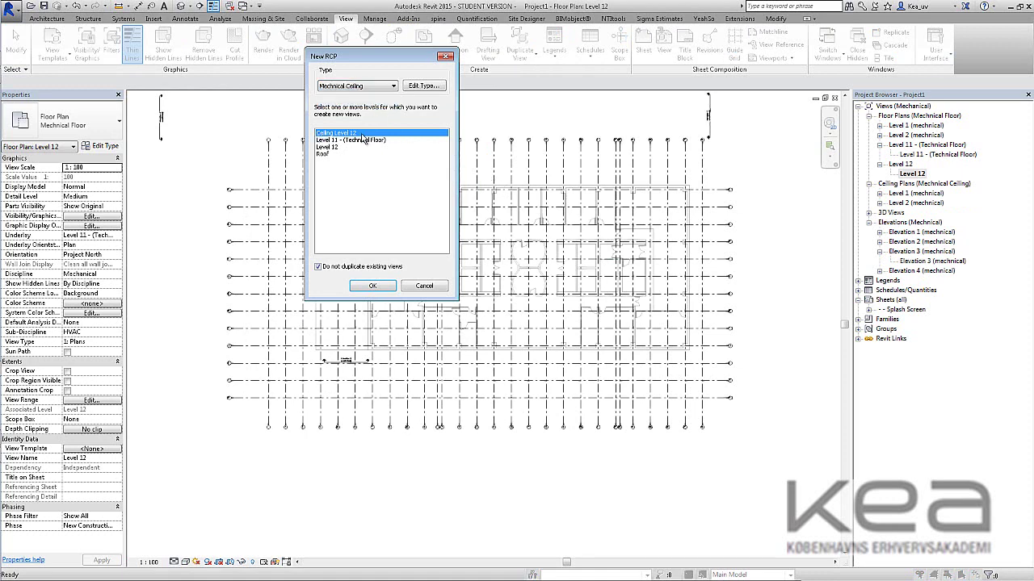
{"action": "left_click", "coordinate": [371, 287]}
Step: Open the new Ceiling Level 12 view from the mechanical ceiling plans
{"action": "left_click", "coordinate": [895, 195]}
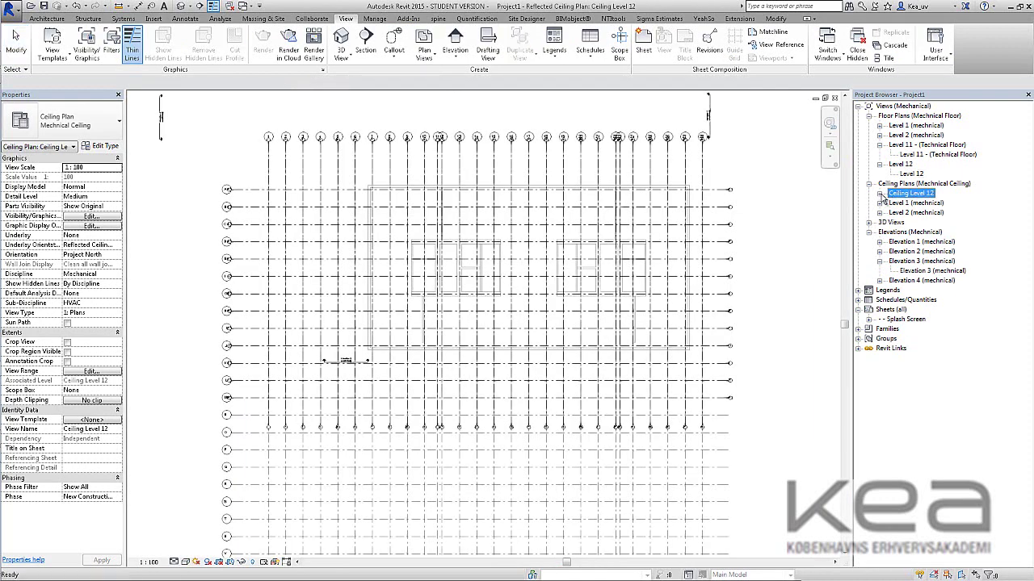
{"action": "left_click", "coordinate": [880, 195]}
{"action": "double_click", "coordinate": [907, 205]}
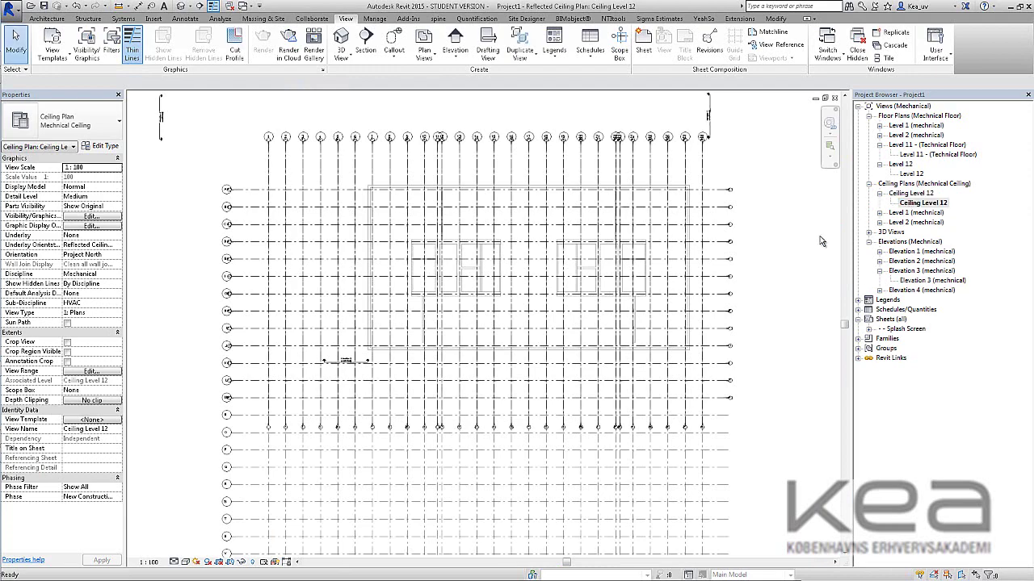
Step: Set the Lighthouse_Architectural_bja_02.rvt link's display settings to Custom in the Ceiling Level 12 view's visibility/graphic overrides
{"action": "scroll", "coordinate": [528, 360], "scroll_direction": "down", "scroll_amount": 2}
{"action": "middle_click_drag", "start_coordinate": [620, 342], "coordinate": [564, 291]}
{"action": "scroll", "coordinate": [547, 397], "scroll_direction": "up", "scroll_amount": 3}
{"action": "scroll", "coordinate": [582, 376], "scroll_direction": "down", "scroll_amount": 3}
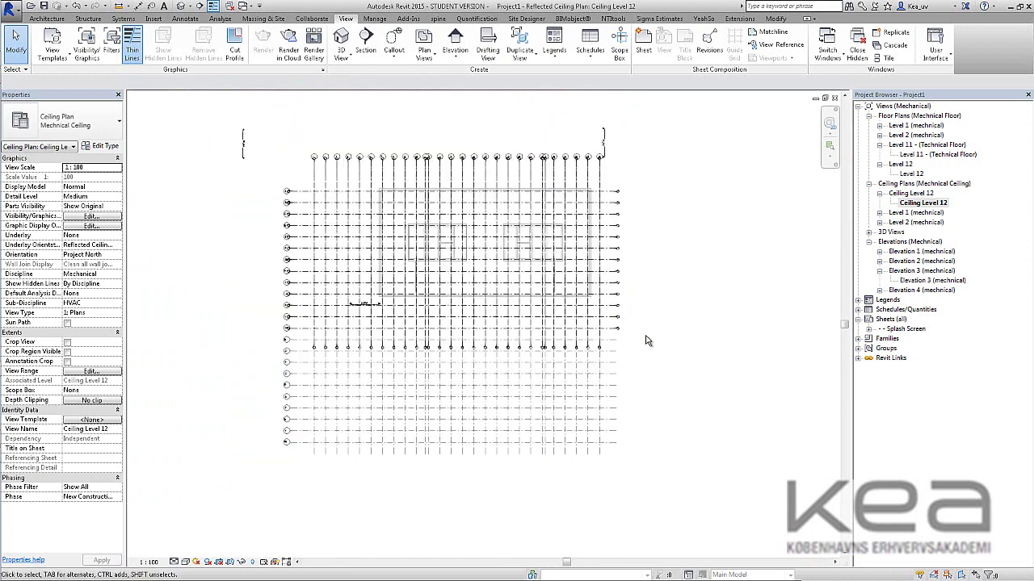
{"action": "scroll", "coordinate": [643, 314], "scroll_direction": "up", "scroll_amount": 2}
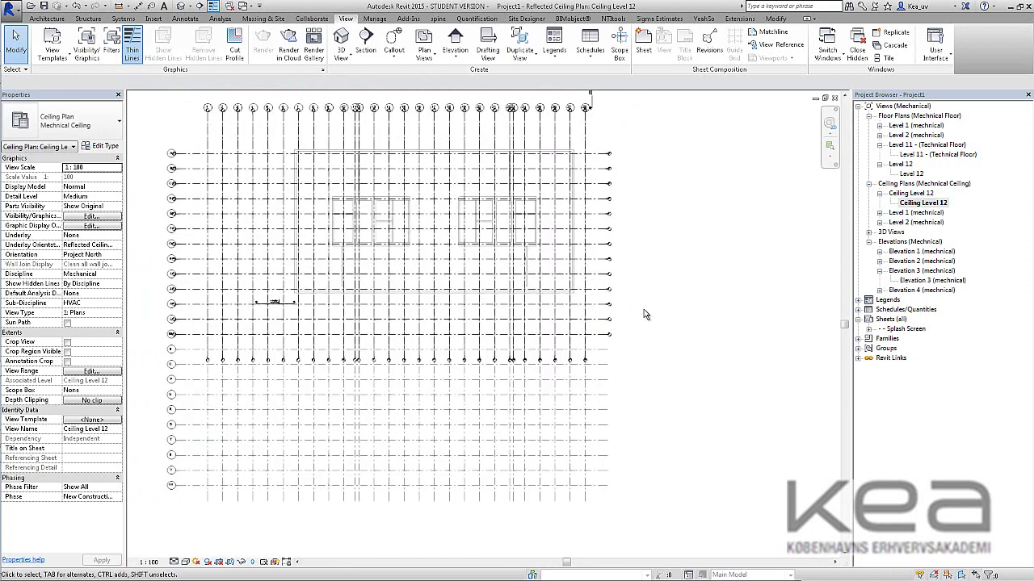
{"action": "key", "text": "v"}
{"action": "key", "text": "g"}
{"action": "left_click", "coordinate": [581, 170]}
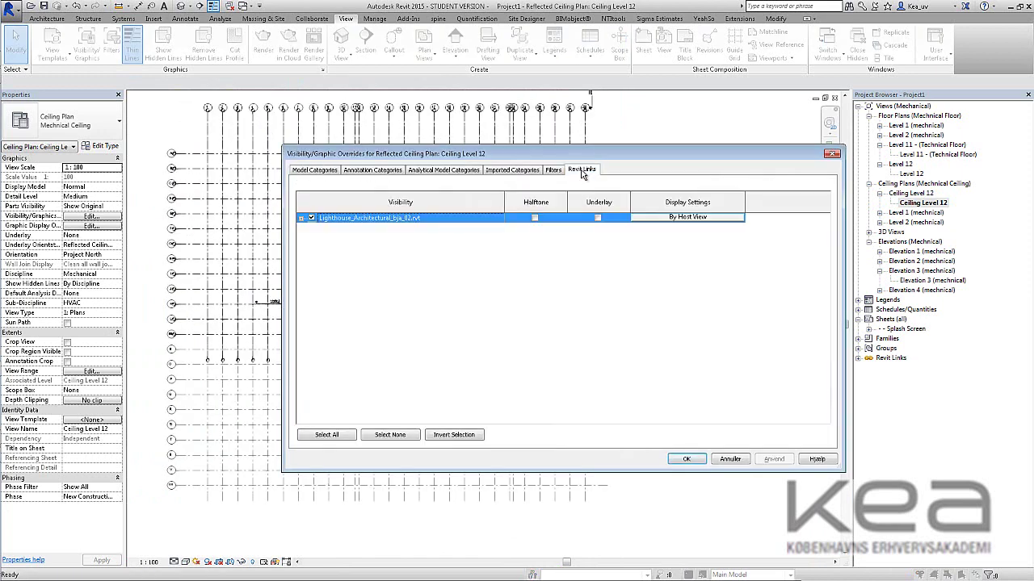
{"action": "left_click", "coordinate": [694, 221]}
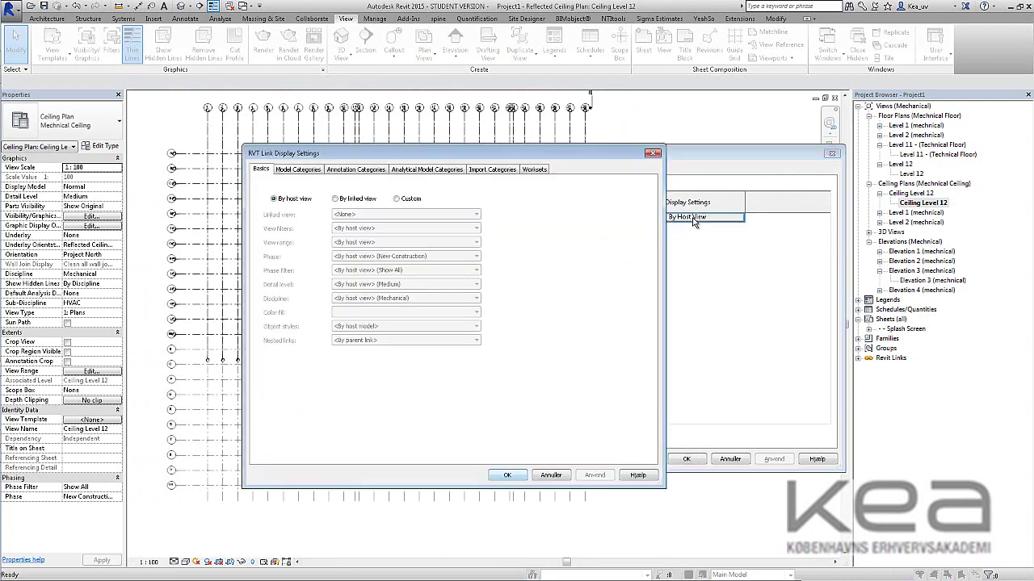
{"action": "left_click", "coordinate": [397, 200]}
{"action": "left_click_drag", "start_coordinate": [433, 155], "coordinate": [487, 154]}
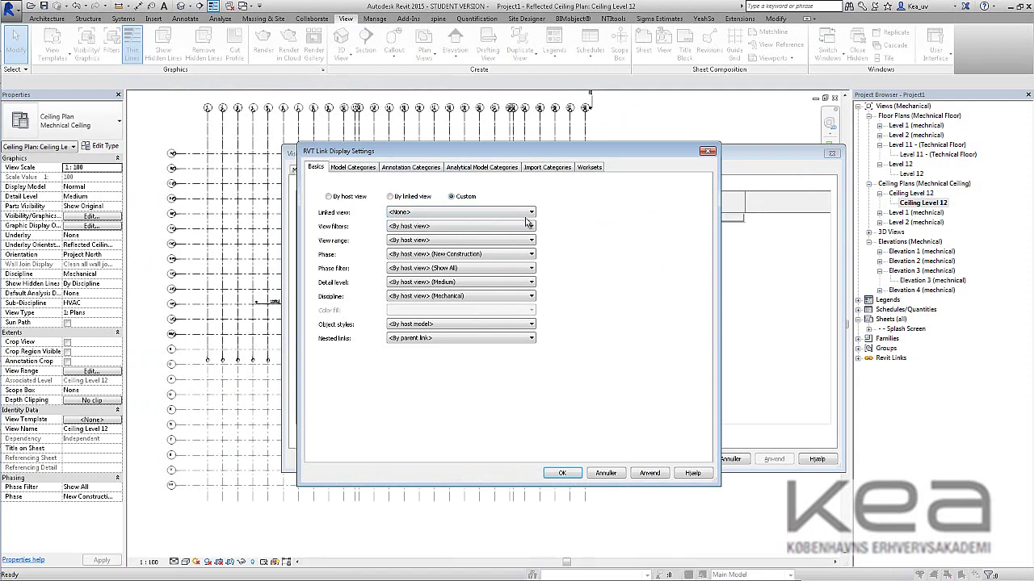
Step: Set the link's annotation categories to Custom, hide them in the Ceiling Level 12 view, and confirm the settings
{"action": "left_click", "coordinate": [400, 167]}
{"action": "left_click", "coordinate": [468, 185]}
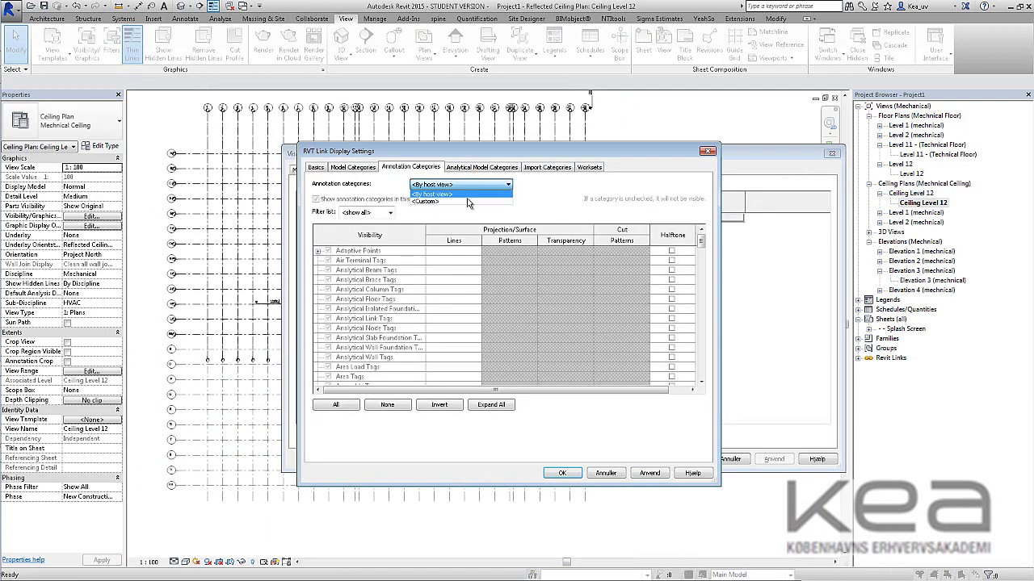
{"action": "left_click", "coordinate": [424, 205]}
{"action": "left_click", "coordinate": [316, 199]}
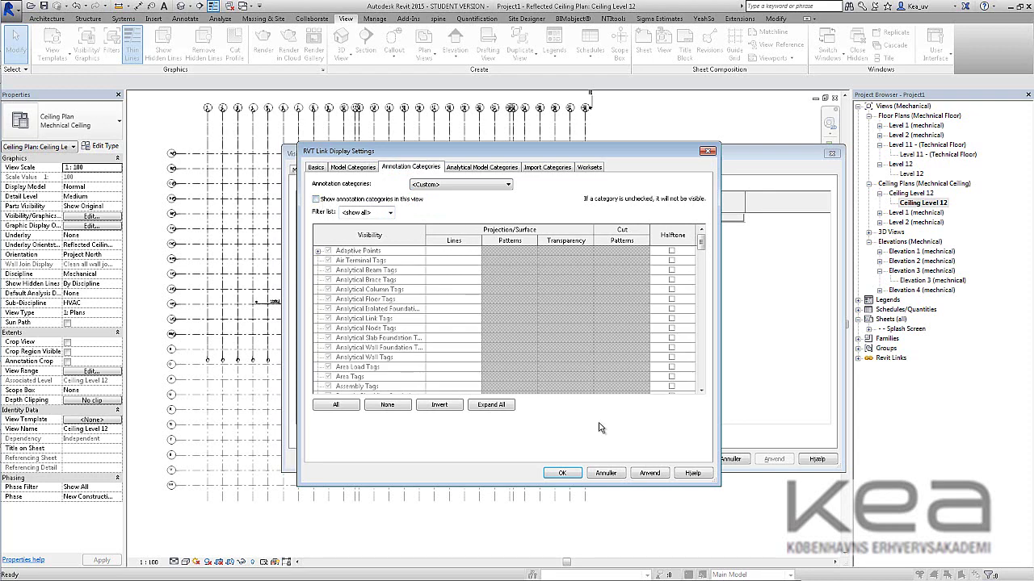
{"action": "left_click", "coordinate": [562, 473]}
Step: Set the cut plane offset to 0.0 in the Ceiling Level 12 view range and apply it
{"action": "scroll", "coordinate": [488, 283], "scroll_direction": "up", "scroll_amount": 1}
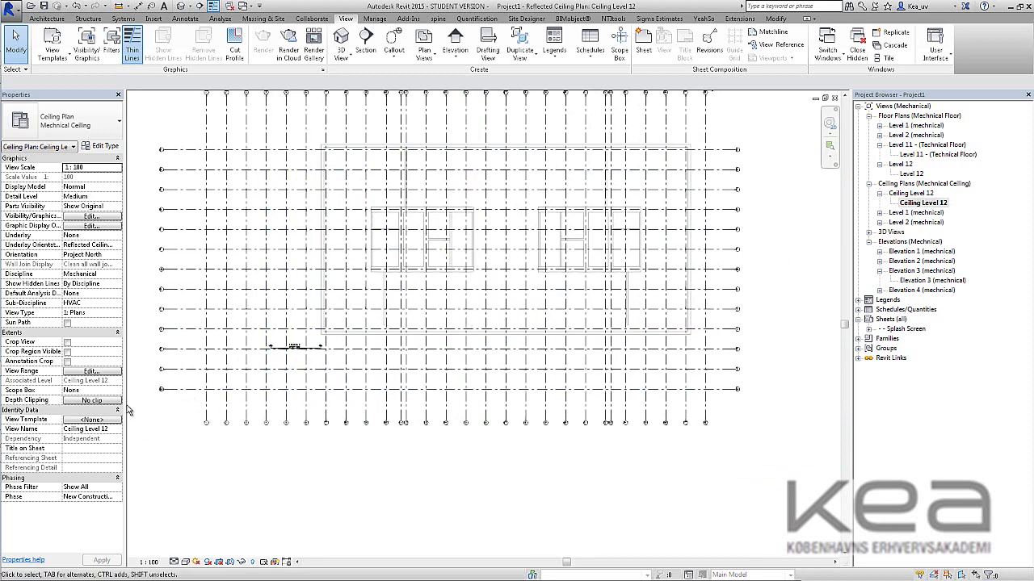
{"action": "left_click", "coordinate": [91, 371]}
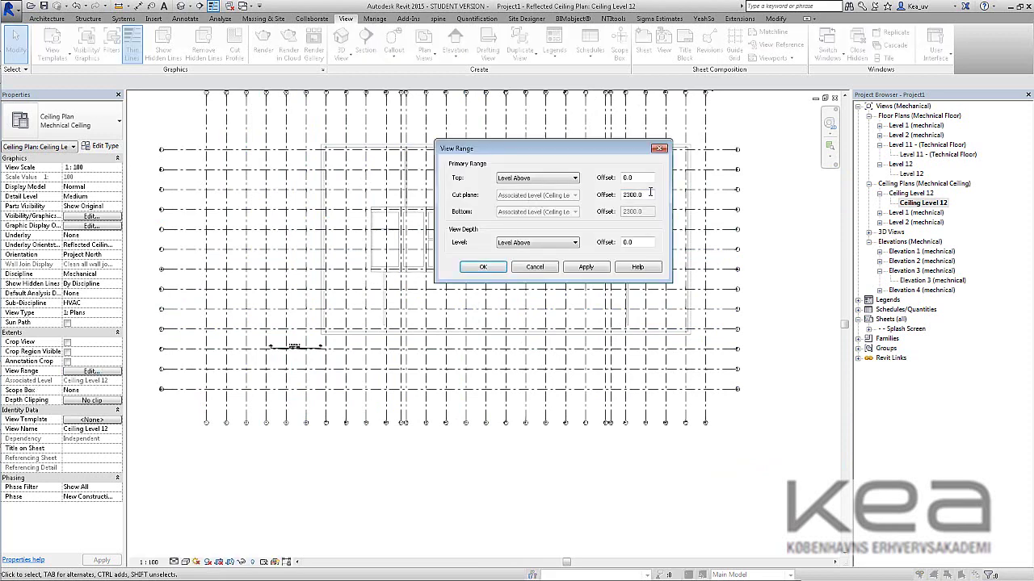
{"action": "left_click_drag", "start_coordinate": [652, 194], "coordinate": [606, 192]}
{"action": "left_click", "coordinate": [597, 266]}
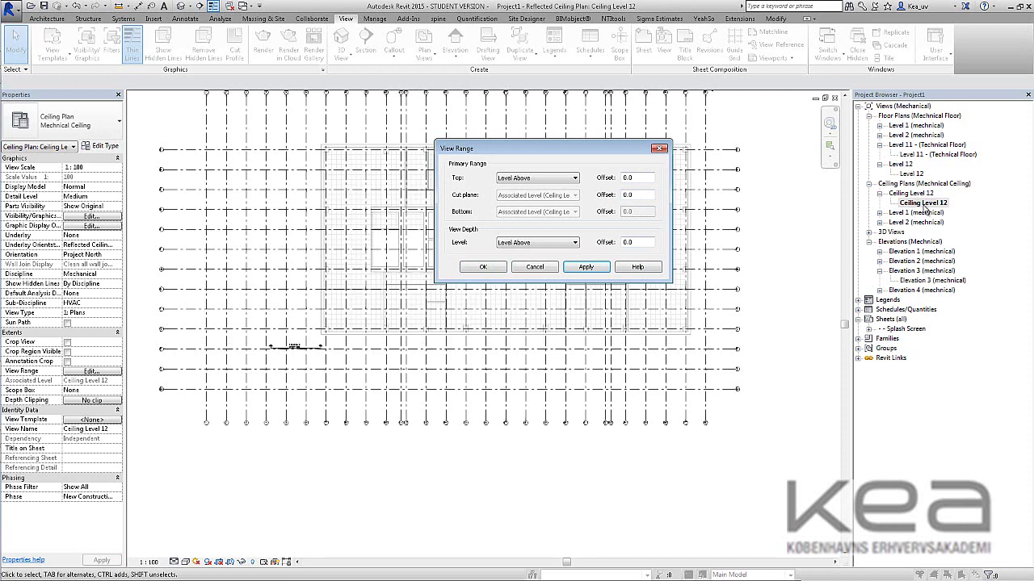
{"action": "left_click_drag", "start_coordinate": [546, 149], "coordinate": [630, 156]}
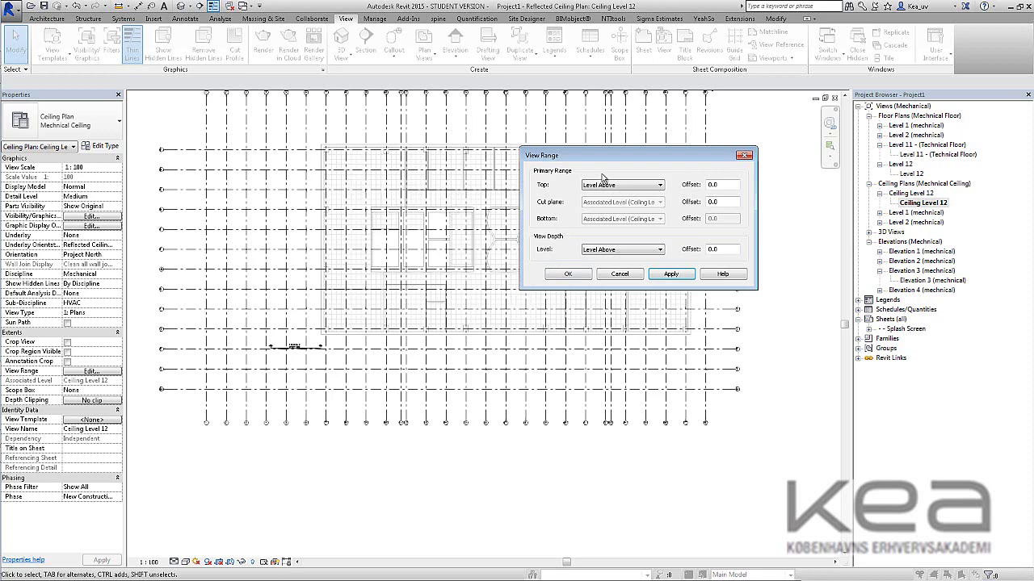
Step: Confirm the view range settings and check the linked model's ceiling grid in the Ceiling Level 12 view
{"action": "left_click_drag", "start_coordinate": [618, 159], "coordinate": [639, 181]}
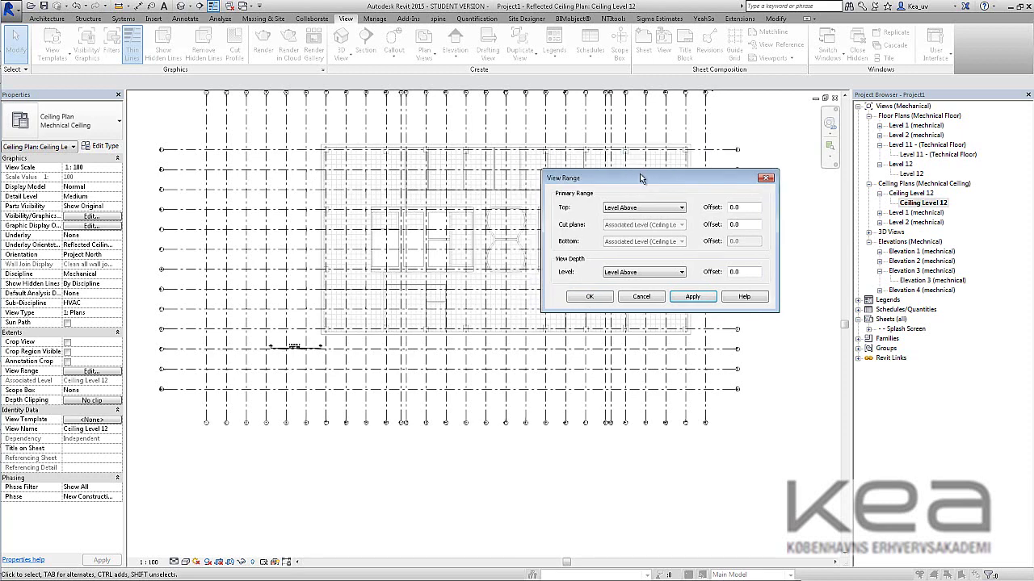
{"action": "left_click", "coordinate": [587, 297]}
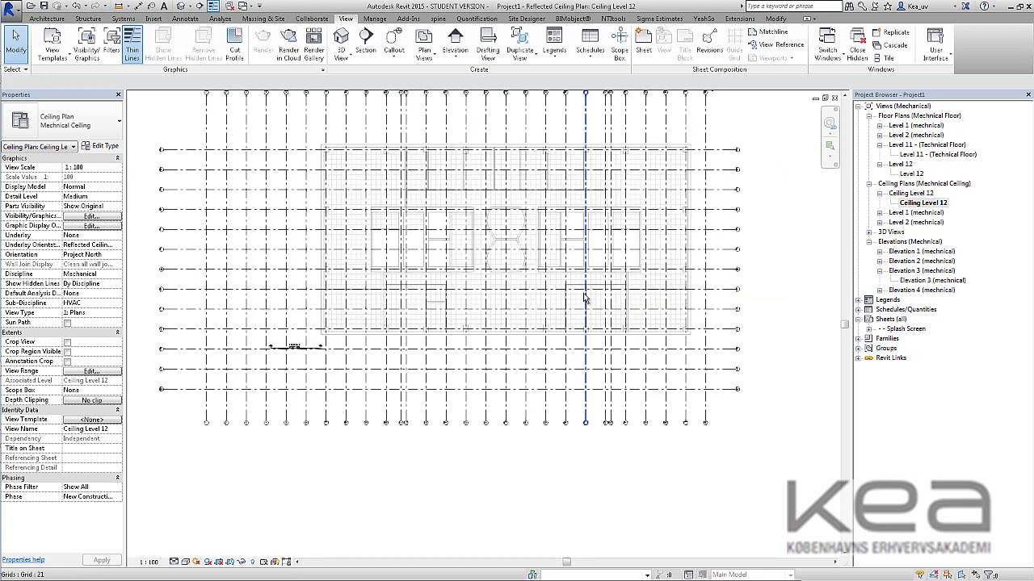
{"action": "scroll", "coordinate": [336, 159], "scroll_direction": "up", "scroll_amount": 7}
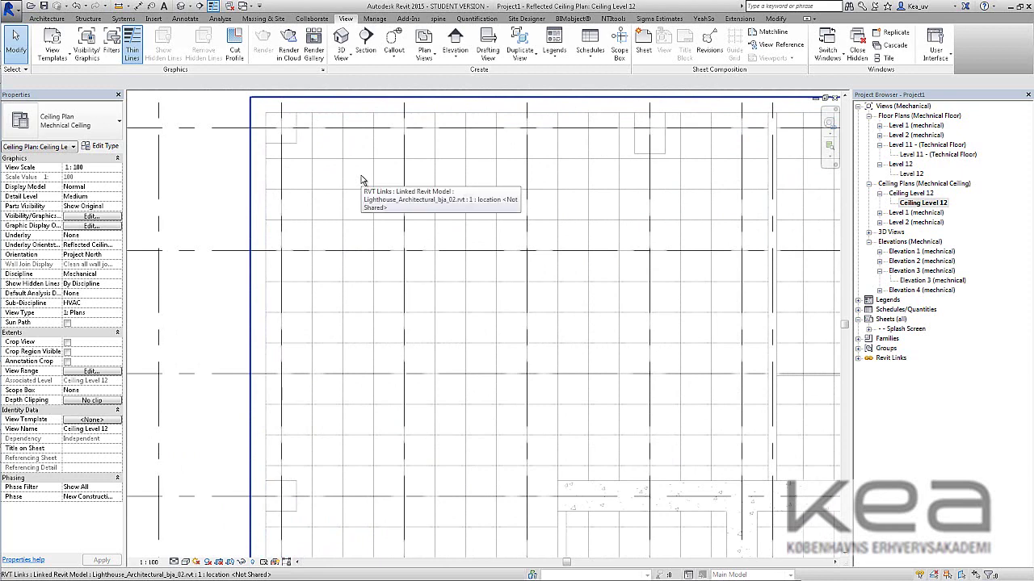
{"action": "scroll", "coordinate": [361, 180], "scroll_direction": "down", "scroll_amount": 5}
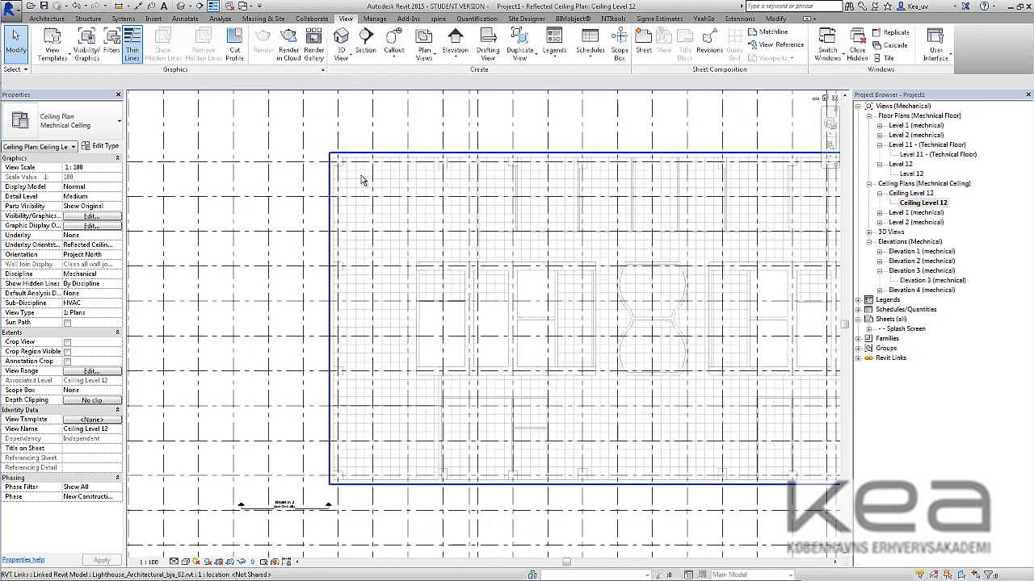
{"action": "middle_click_drag", "start_coordinate": [565, 207], "coordinate": [447, 208]}
{"action": "scroll", "coordinate": [446, 207], "scroll_direction": "up", "scroll_amount": 1}
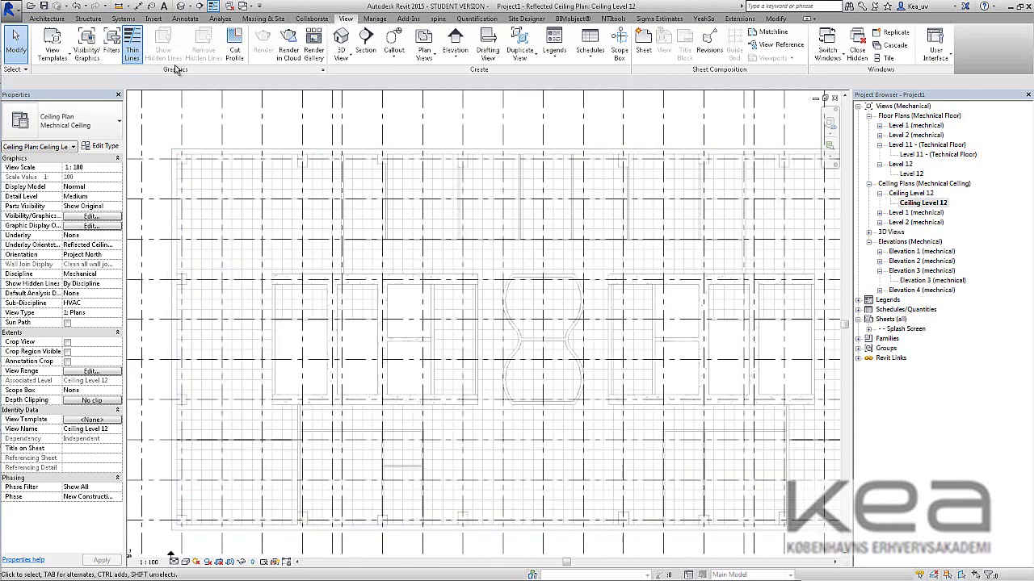
Step: Set the work plane of the Ceiling Level 12 view by name to Level : Ceiling Level 12
{"action": "left_click", "coordinate": [47, 18]}
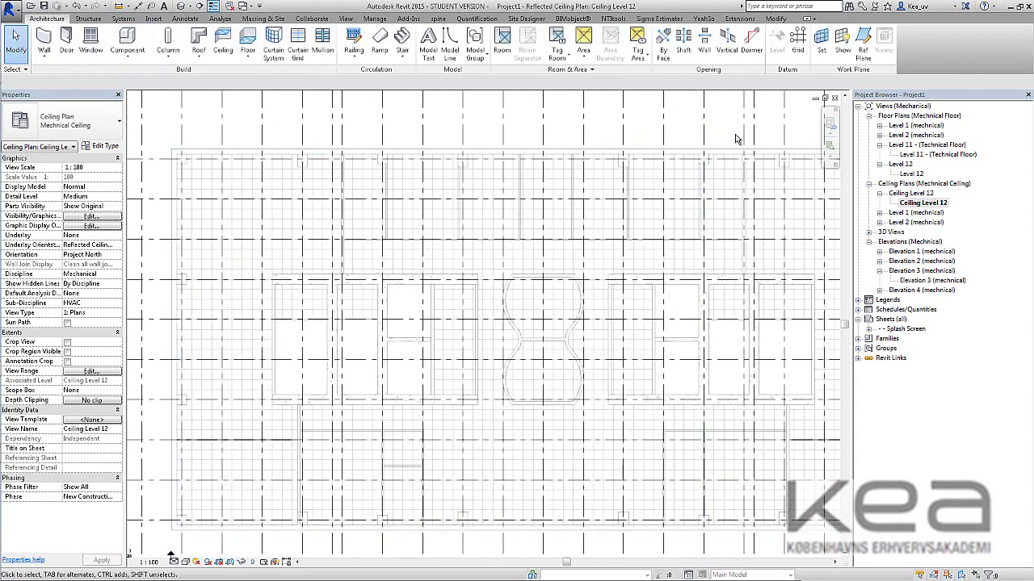
{"action": "left_click", "coordinate": [821, 53]}
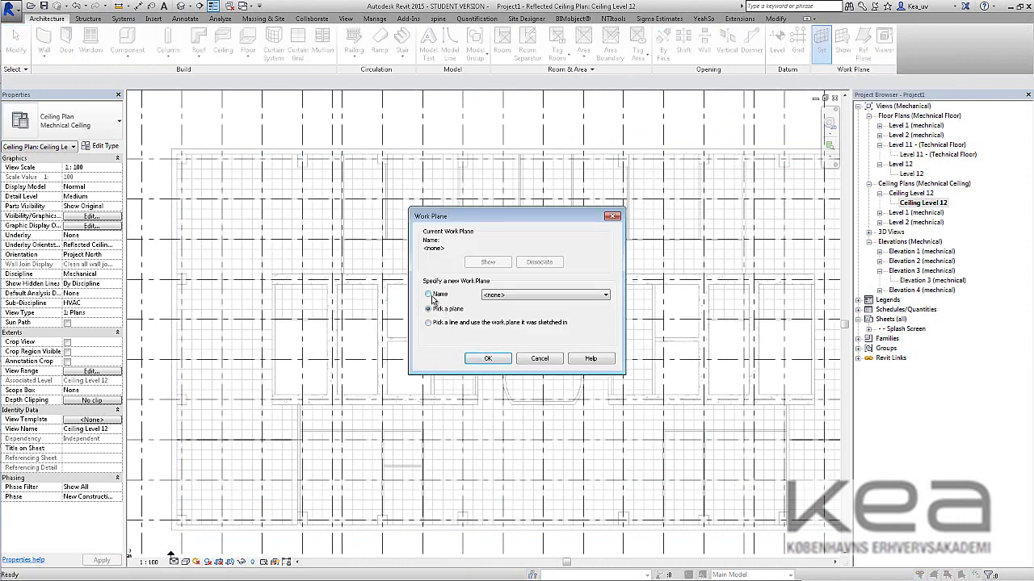
{"action": "left_click", "coordinate": [428, 295]}
{"action": "left_click", "coordinate": [605, 294]}
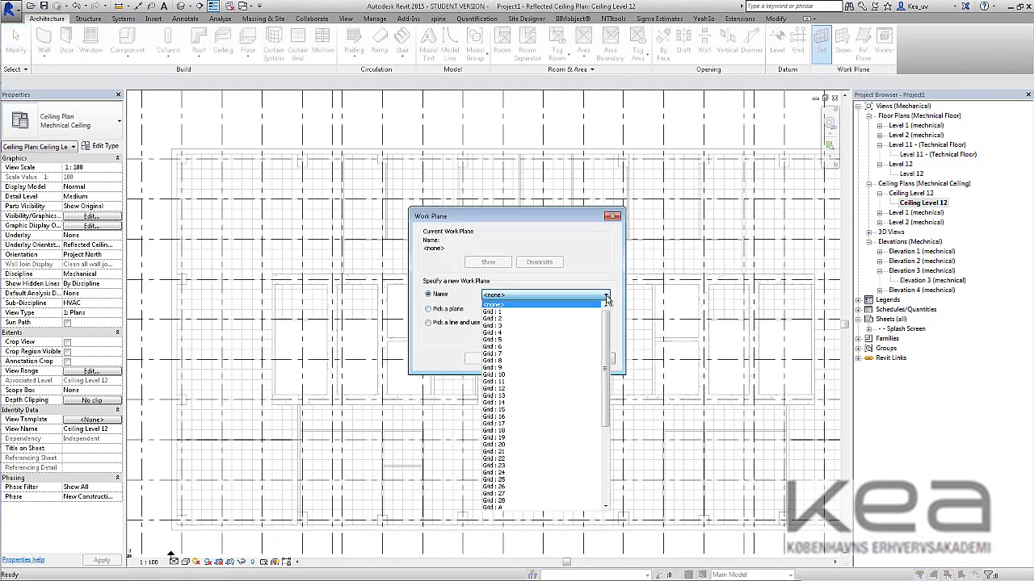
{"action": "scroll", "coordinate": [607, 347], "scroll_direction": "down", "scroll_amount": 5}
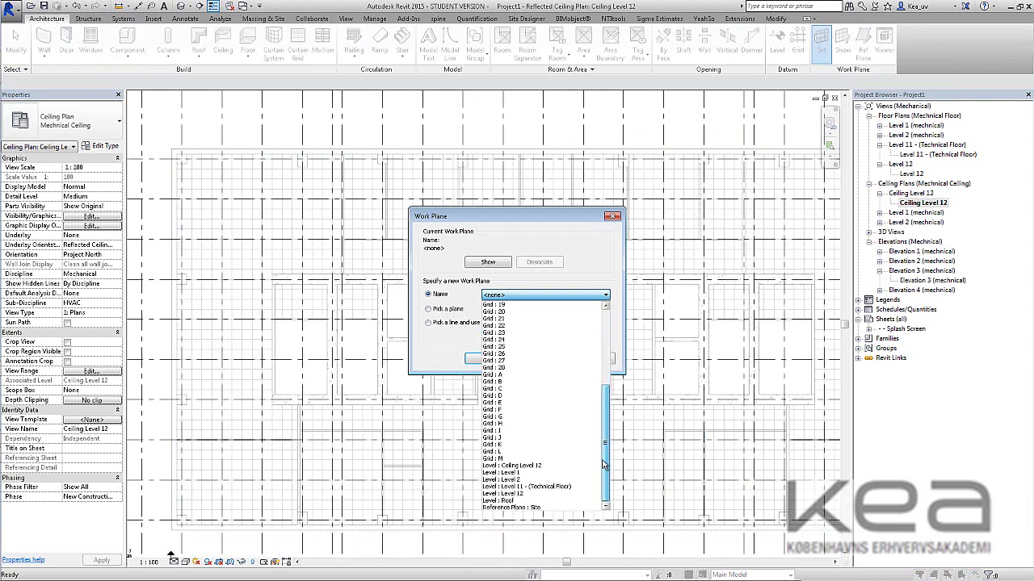
{"action": "left_click", "coordinate": [521, 470]}
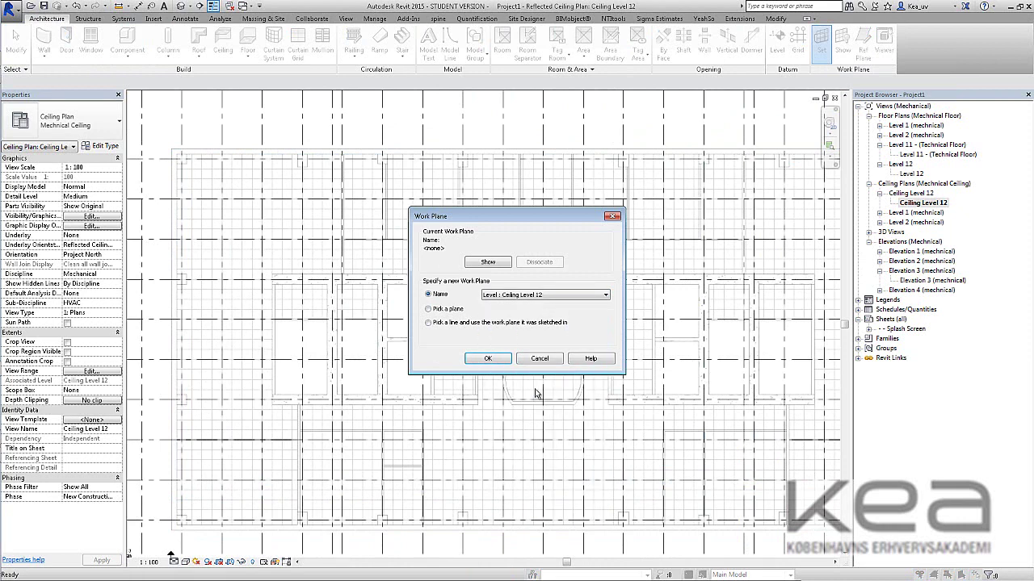
{"action": "left_click", "coordinate": [488, 359]}
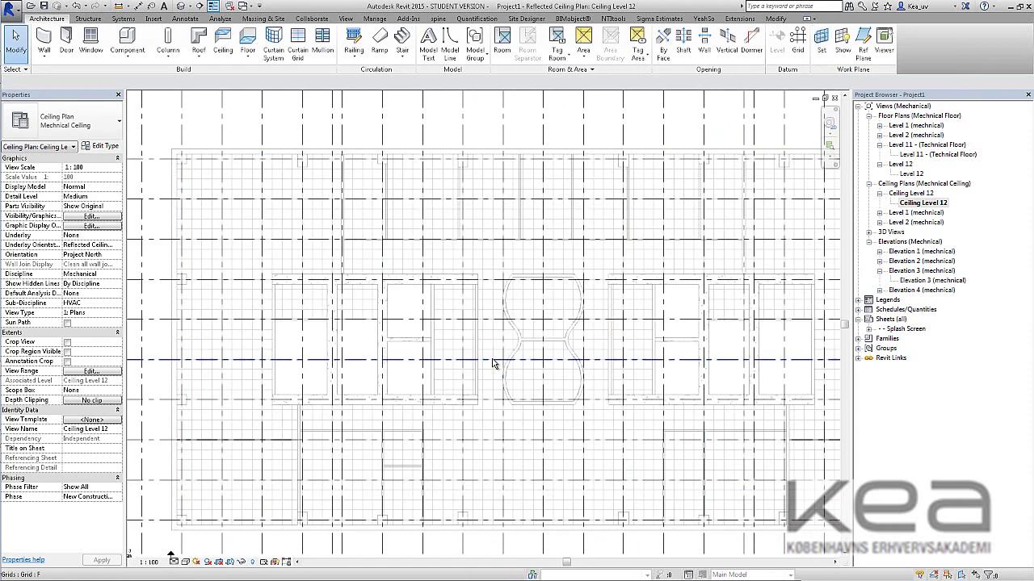
Step: Show the active work plane grid in the Ceiling Level 12 view
{"action": "scroll", "coordinate": [499, 367], "scroll_direction": "down", "scroll_amount": 2}
{"action": "scroll", "coordinate": [499, 368], "scroll_direction": "down", "scroll_amount": 3}
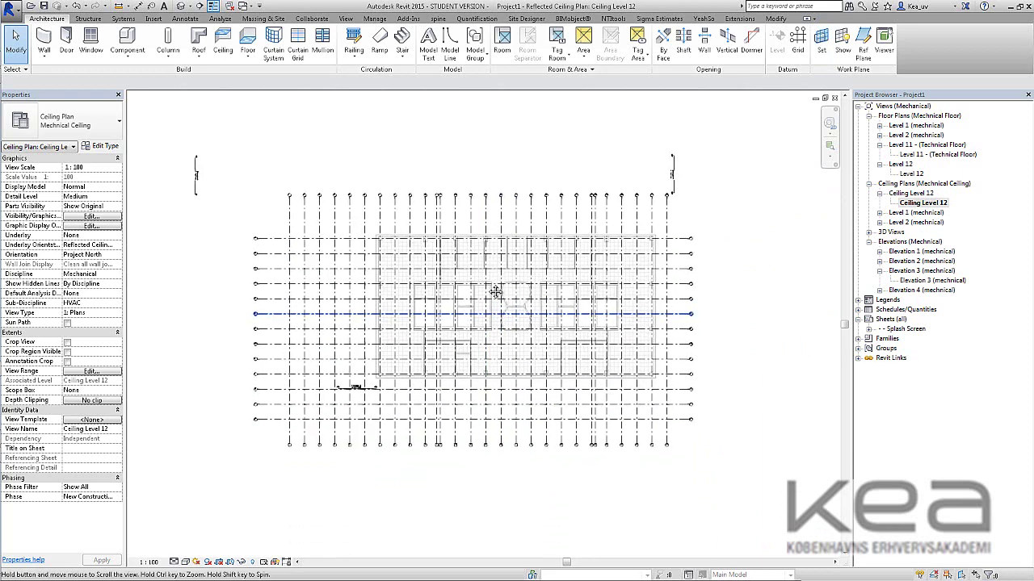
{"action": "left_click", "coordinate": [843, 50]}
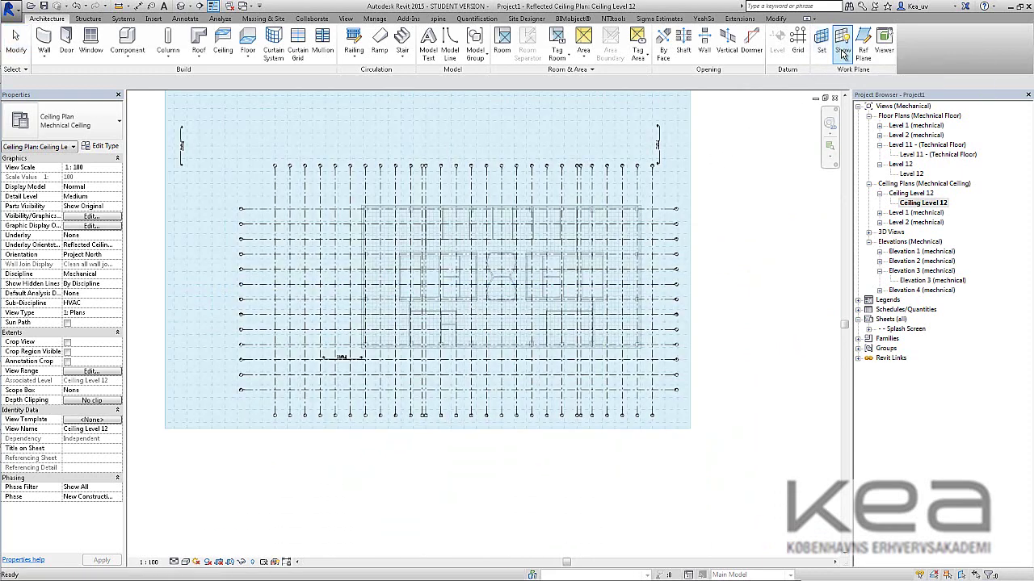
{"action": "scroll", "coordinate": [288, 222], "scroll_direction": "down", "scroll_amount": 3}
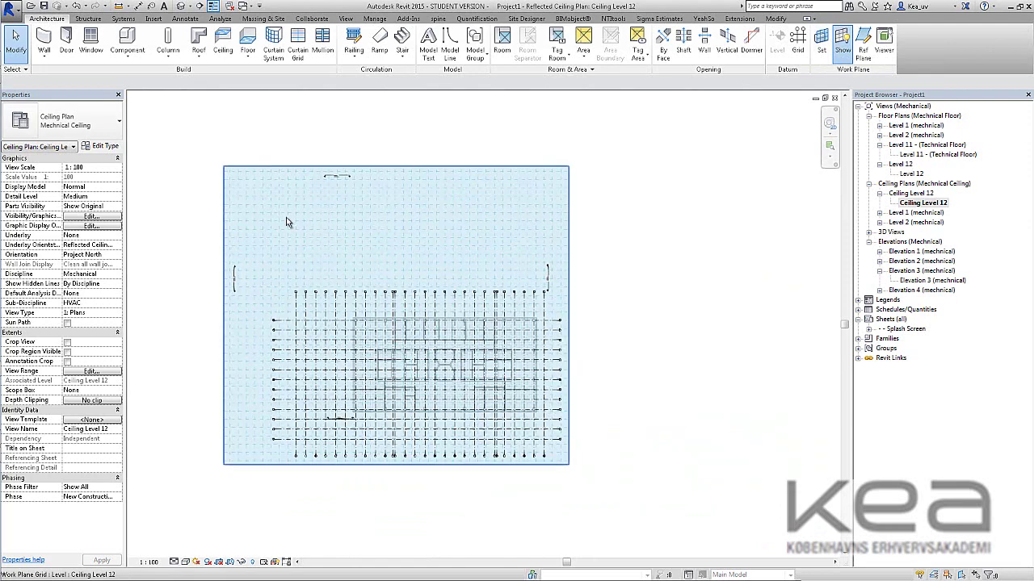
{"action": "middle_click_drag", "start_coordinate": [292, 224], "coordinate": [328, 225]}
{"action": "scroll", "coordinate": [259, 177], "scroll_direction": "up", "scroll_amount": 3}
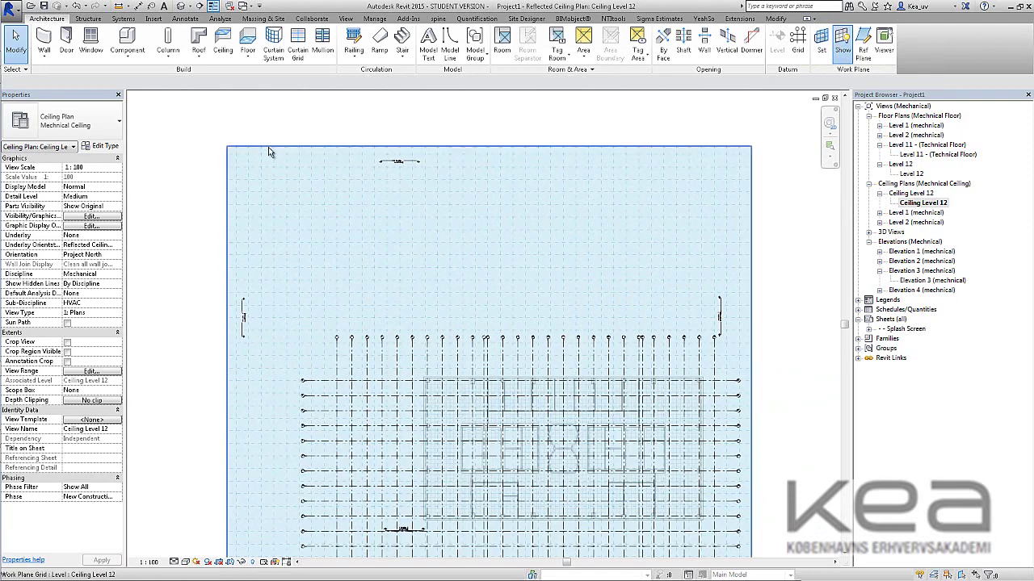
Step: Set the spacing of the Ceiling Level 12 work plane grid to 300
{"action": "left_click", "coordinate": [268, 147]}
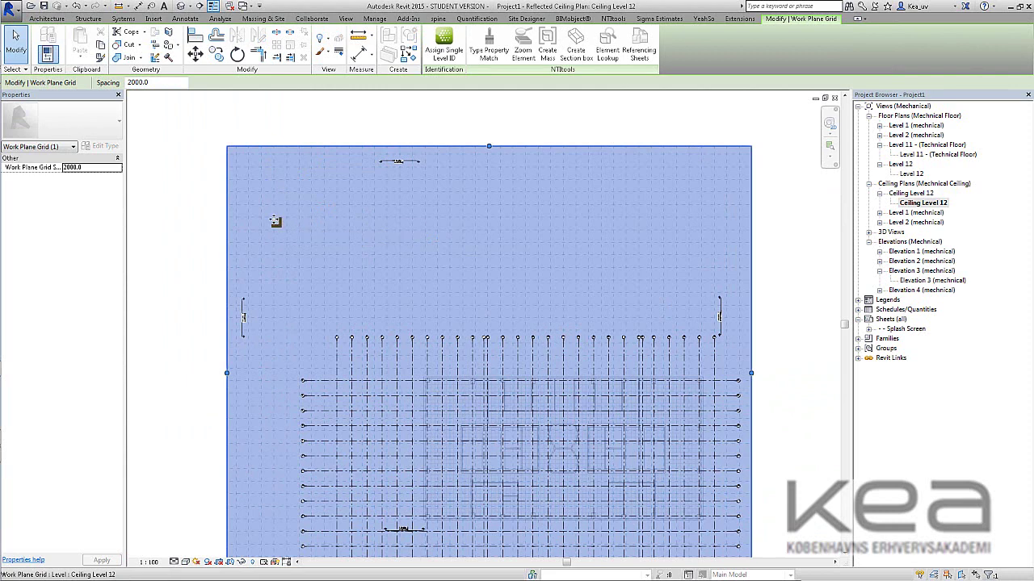
{"action": "left_click", "coordinate": [101, 168]}
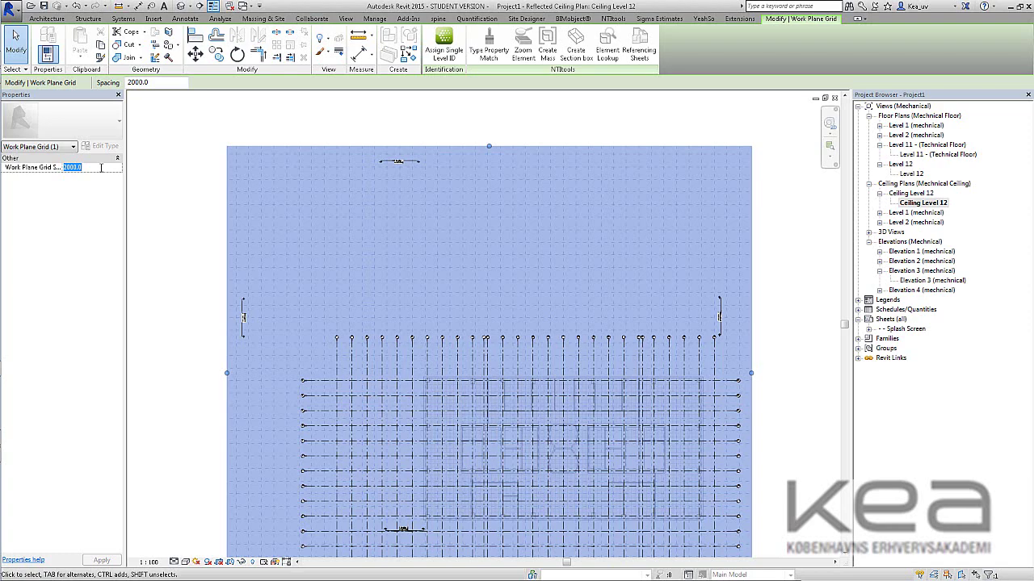
{"action": "type", "text": "300"}
{"action": "left_click", "coordinate": [164, 310]}
{"action": "scroll", "coordinate": [351, 432], "scroll_direction": "up", "scroll_amount": 3}
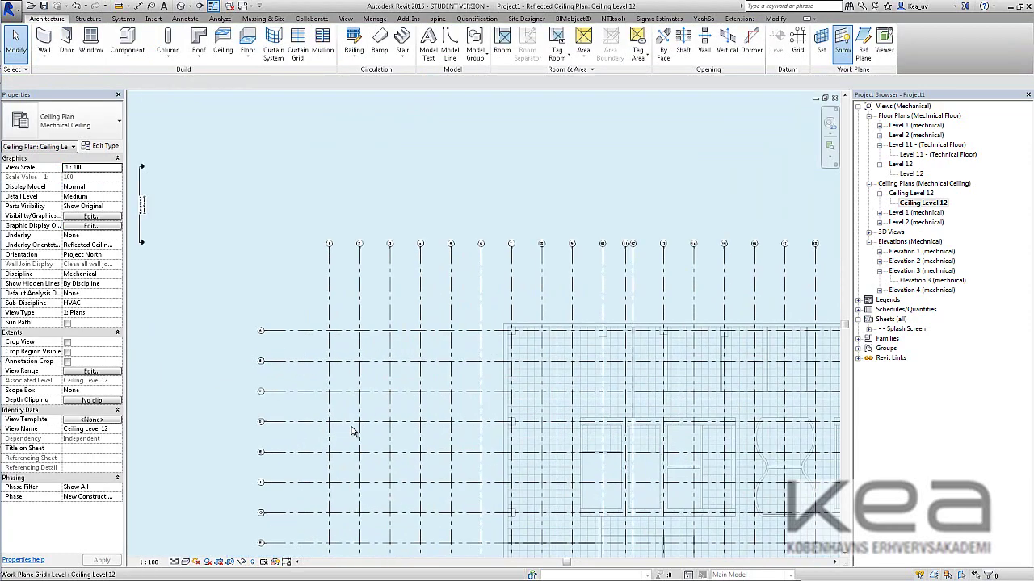
{"action": "middle_click_drag", "start_coordinate": [555, 428], "coordinate": [353, 278]}
{"action": "scroll", "coordinate": [353, 225], "scroll_direction": "up", "scroll_amount": 3}
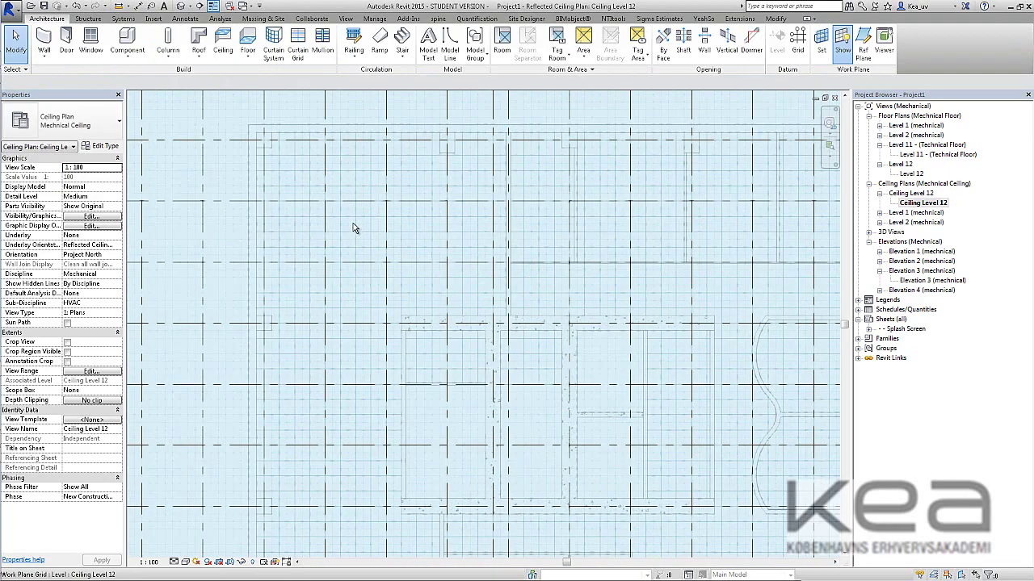
{"action": "scroll", "coordinate": [353, 227], "scroll_direction": "up", "scroll_amount": 4}
{"action": "key", "text": "d"}
{"action": "key", "text": "i"}
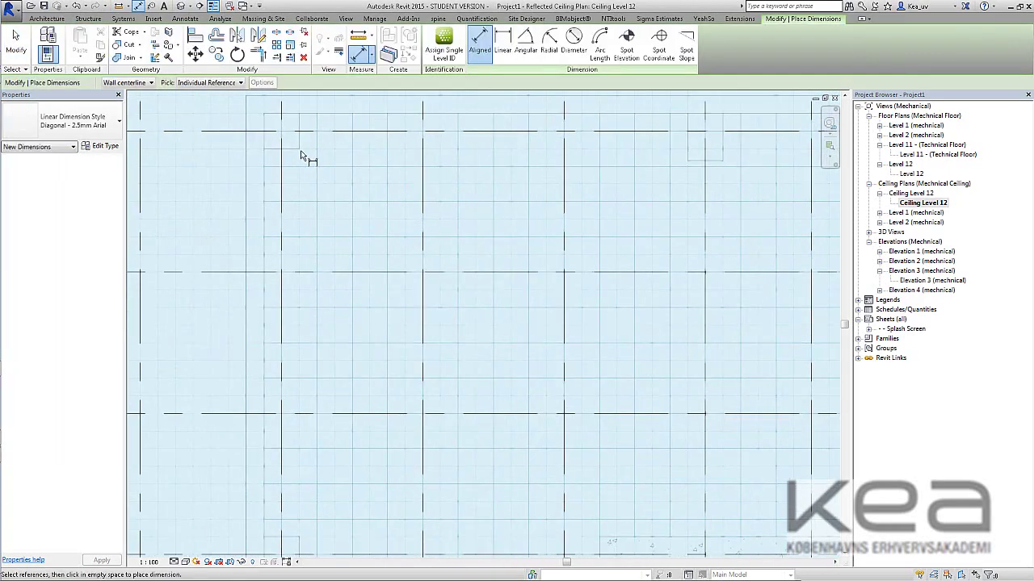
{"action": "scroll", "coordinate": [344, 152], "scroll_direction": "up", "scroll_amount": 2}
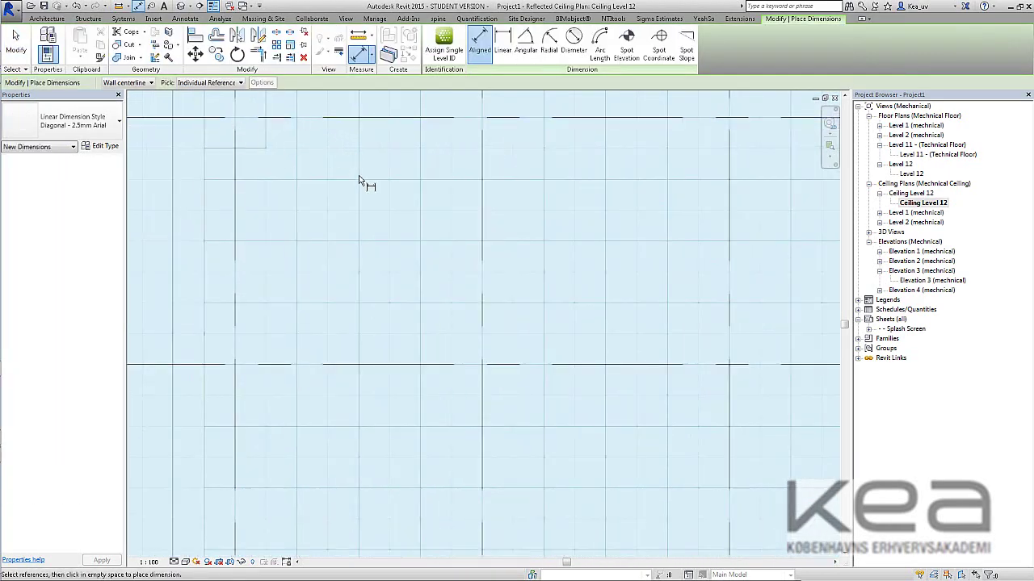
{"action": "scroll", "coordinate": [367, 184], "scroll_direction": "down", "scroll_amount": 6}
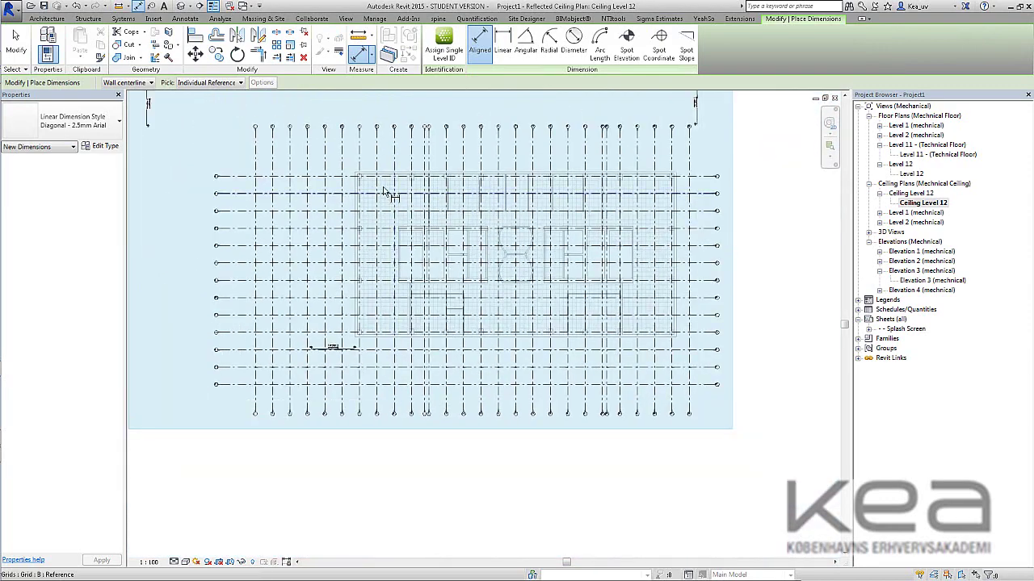
{"action": "left_click", "coordinate": [290, 176]}
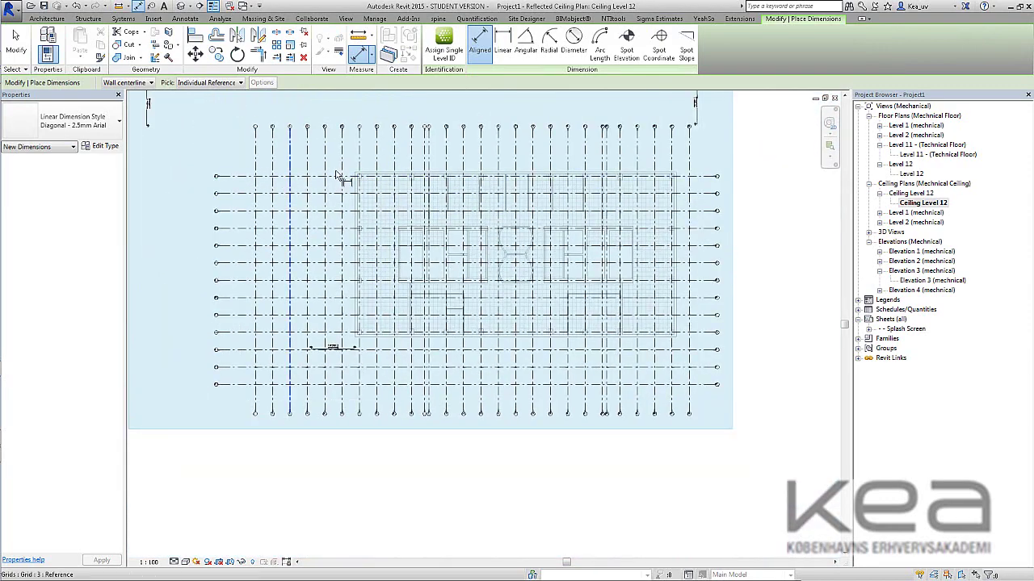
{"action": "scroll", "coordinate": [396, 176], "scroll_direction": "down", "scroll_amount": 2}
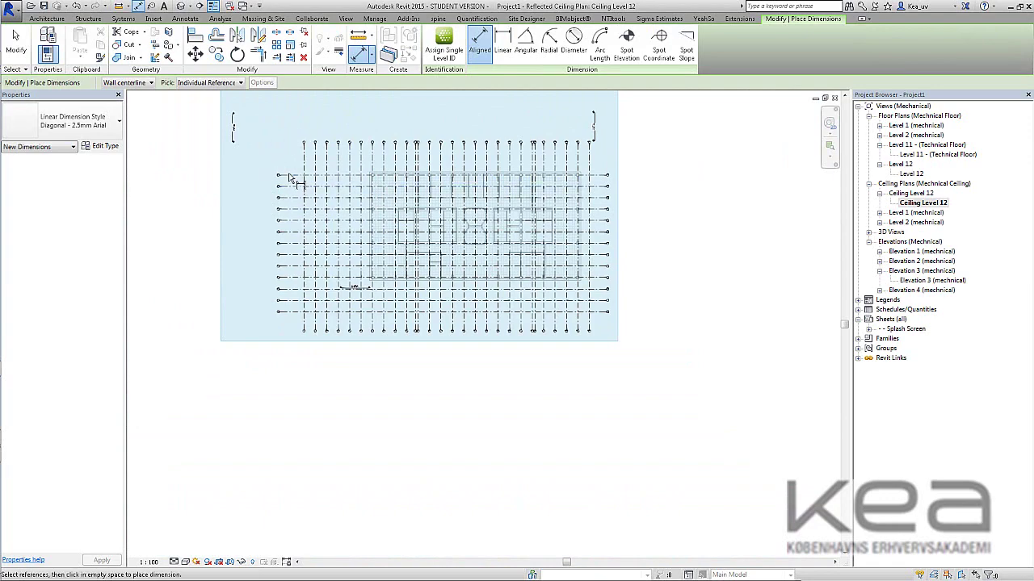
{"action": "scroll", "coordinate": [298, 171], "scroll_direction": "up", "scroll_amount": 1}
{"action": "scroll", "coordinate": [416, 182], "scroll_direction": "up", "scroll_amount": 5}
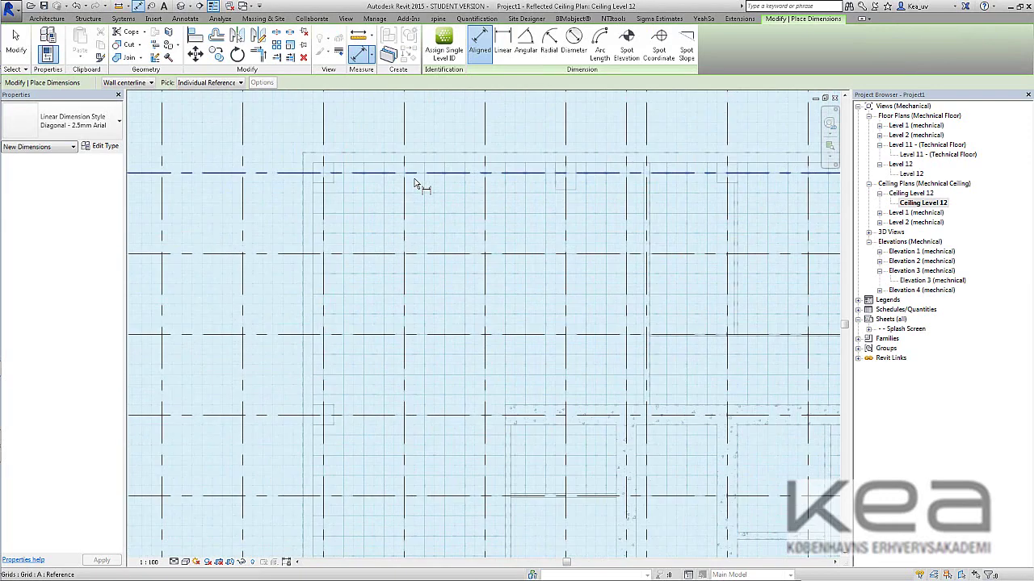
{"action": "scroll", "coordinate": [416, 184], "scroll_direction": "up", "scroll_amount": 3}
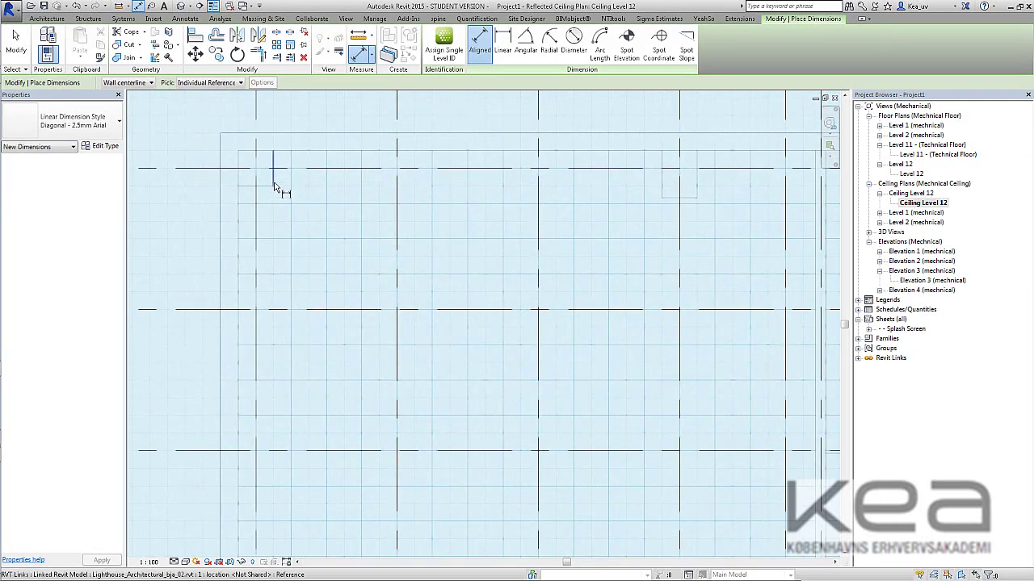
{"action": "scroll", "coordinate": [331, 207], "scroll_direction": "down", "scroll_amount": 4}
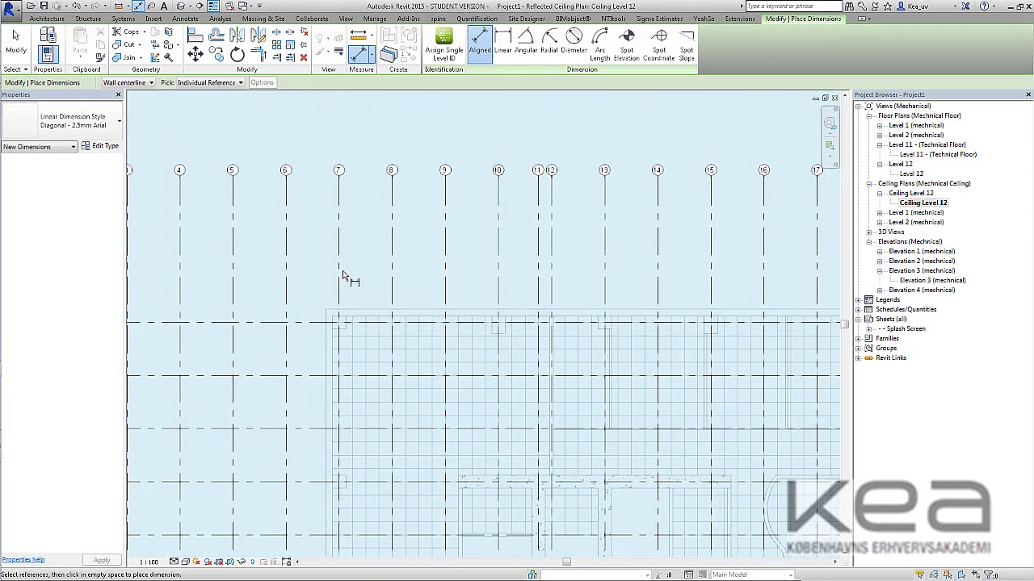
{"action": "scroll", "coordinate": [348, 331], "scroll_direction": "up", "scroll_amount": 3}
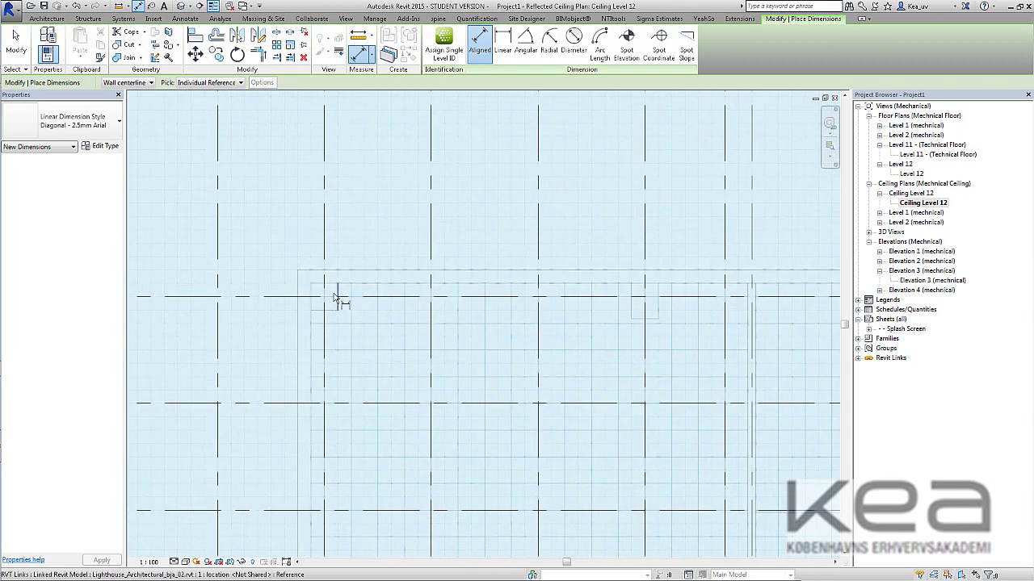
{"action": "scroll", "coordinate": [399, 327], "scroll_direction": "up", "scroll_amount": 5}
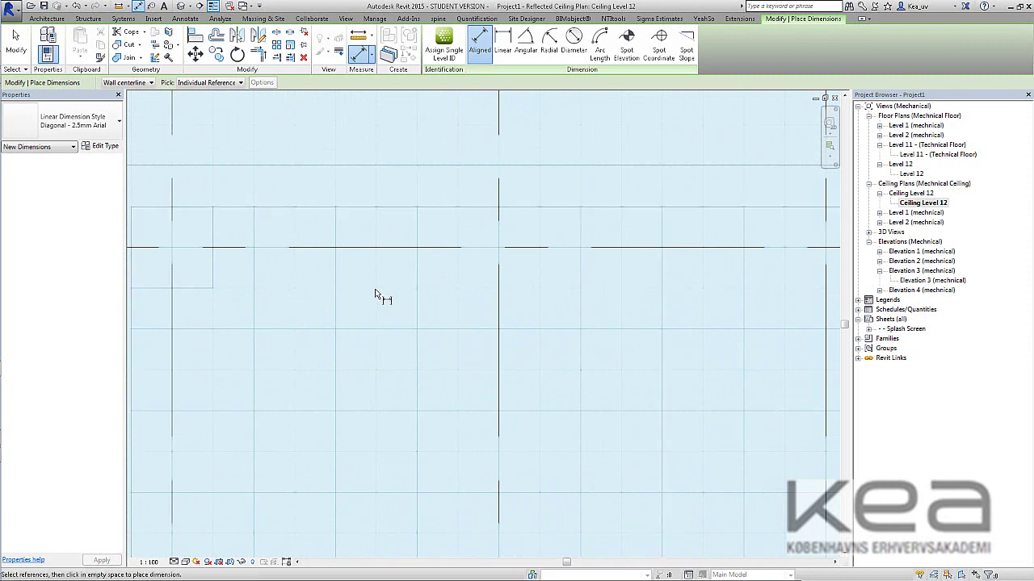
{"action": "key", "text": "Escape"}
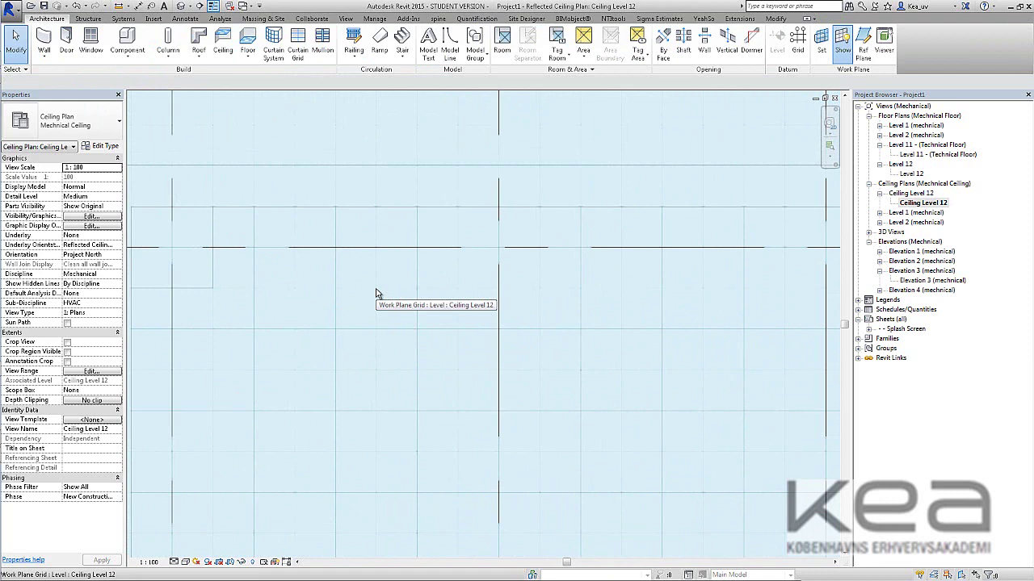
Step: Examine how the work plane grid lines up with the linked ceiling tiles and walls across the Ceiling Level 12 plan
{"action": "scroll", "coordinate": [375, 289], "scroll_direction": "down", "scroll_amount": 6}
{"action": "scroll", "coordinate": [441, 349], "scroll_direction": "up", "scroll_amount": 2}
{"action": "middle_click_drag", "start_coordinate": [441, 348], "coordinate": [438, 272]}
{"action": "scroll", "coordinate": [440, 273], "scroll_direction": "down", "scroll_amount": 5}
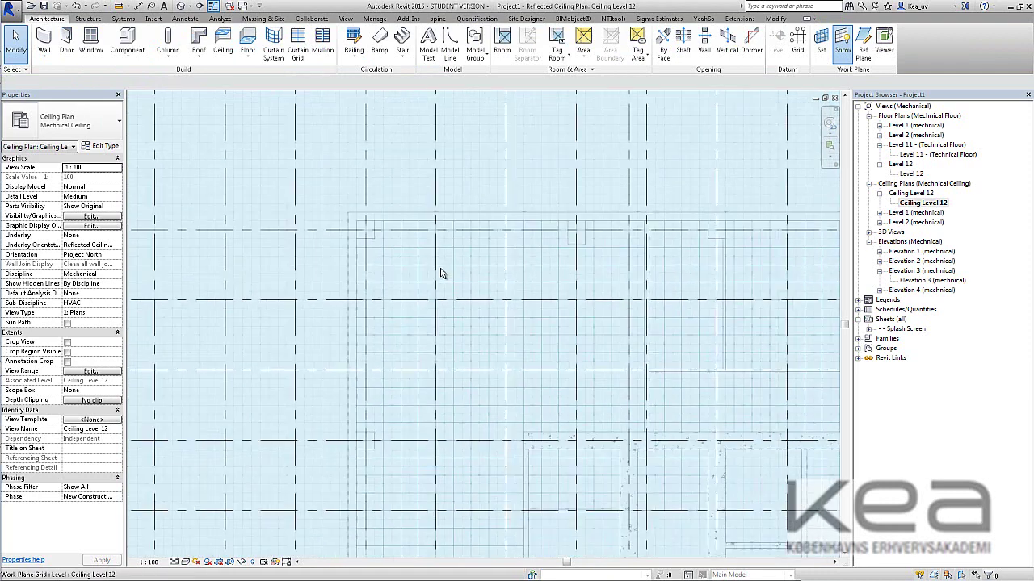
{"action": "scroll", "coordinate": [508, 296], "scroll_direction": "down", "scroll_amount": 2}
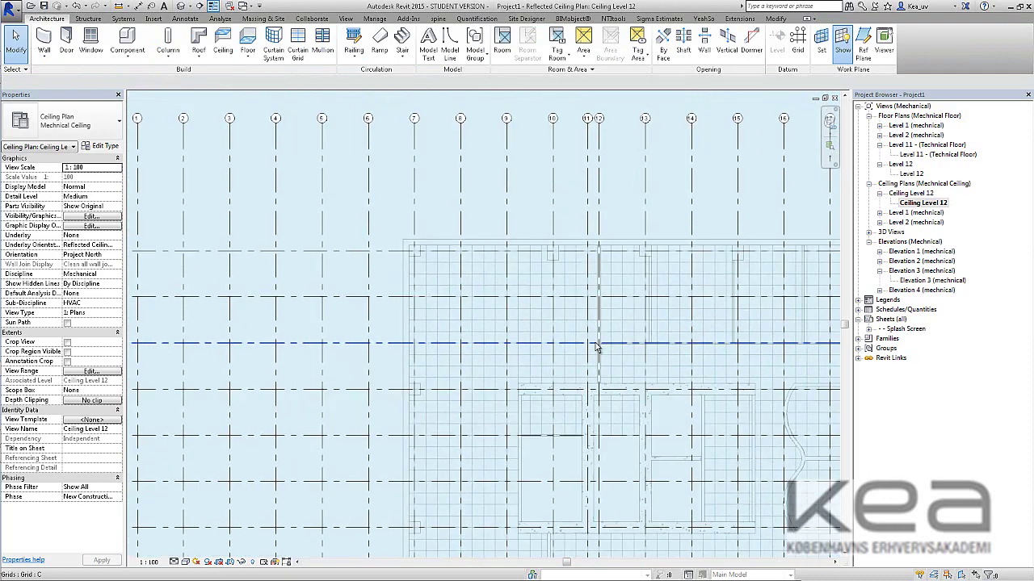
{"action": "scroll", "coordinate": [596, 347], "scroll_direction": "down", "scroll_amount": 3}
{"action": "scroll", "coordinate": [694, 372], "scroll_direction": "down", "scroll_amount": 2}
{"action": "middle_click_drag", "start_coordinate": [693, 371], "coordinate": [526, 314]}
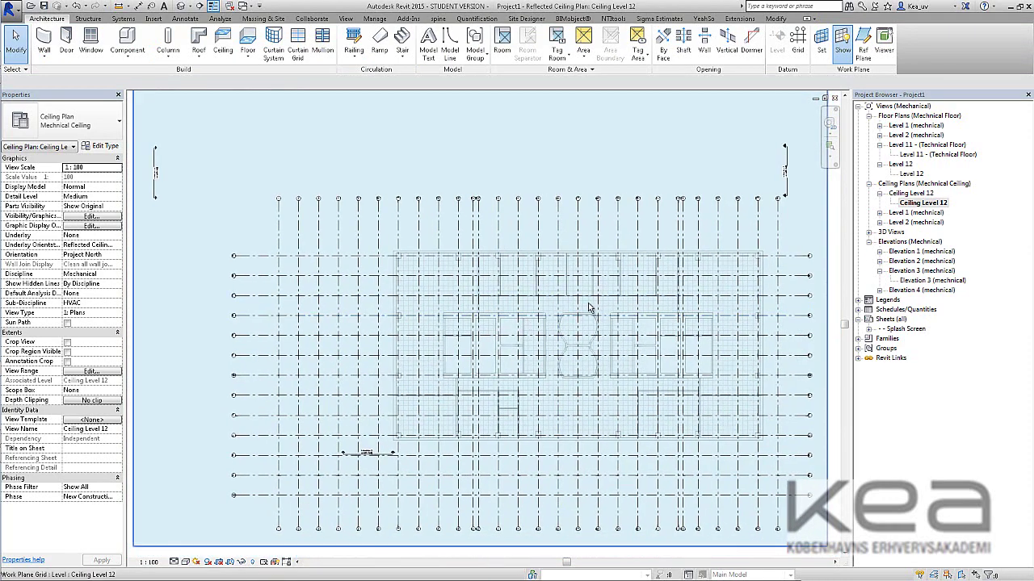
{"action": "scroll", "coordinate": [589, 308], "scroll_direction": "down", "scroll_amount": 2}
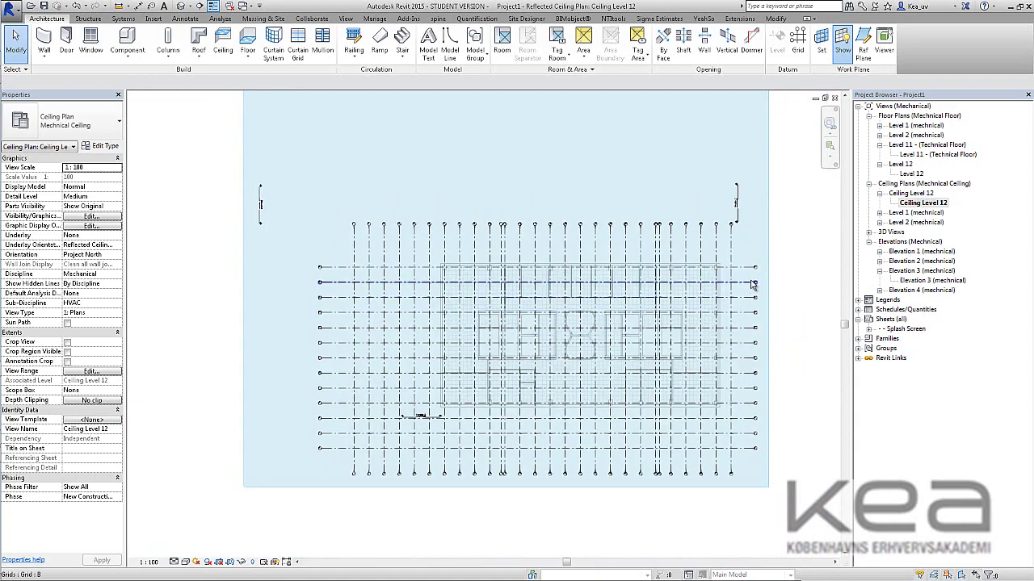
{"action": "middle_click_drag", "start_coordinate": [752, 284], "coordinate": [698, 271]}
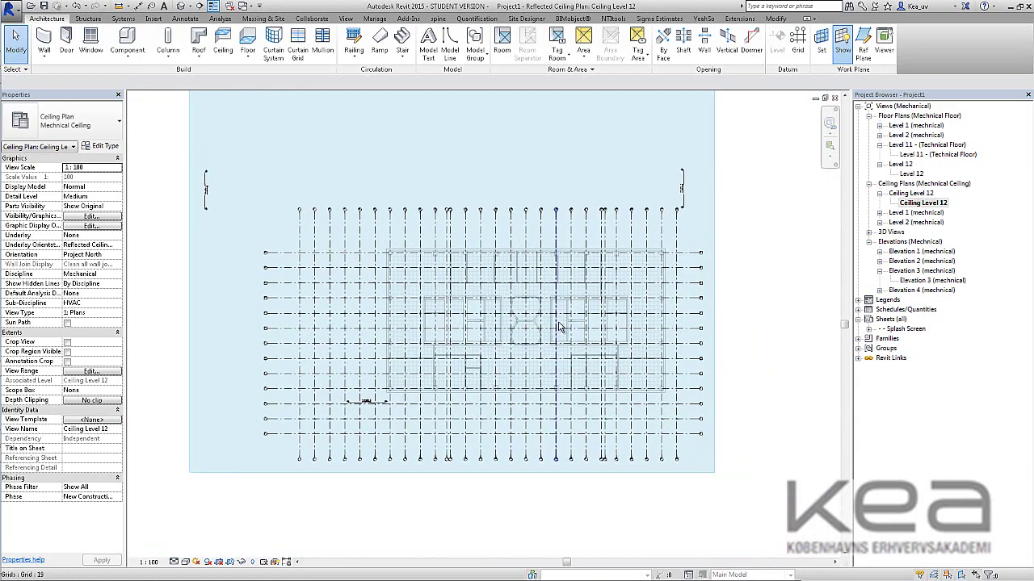
{"action": "scroll", "coordinate": [558, 327], "scroll_direction": "up", "scroll_amount": 2}
{"action": "scroll", "coordinate": [607, 361], "scroll_direction": "down", "scroll_amount": 2}
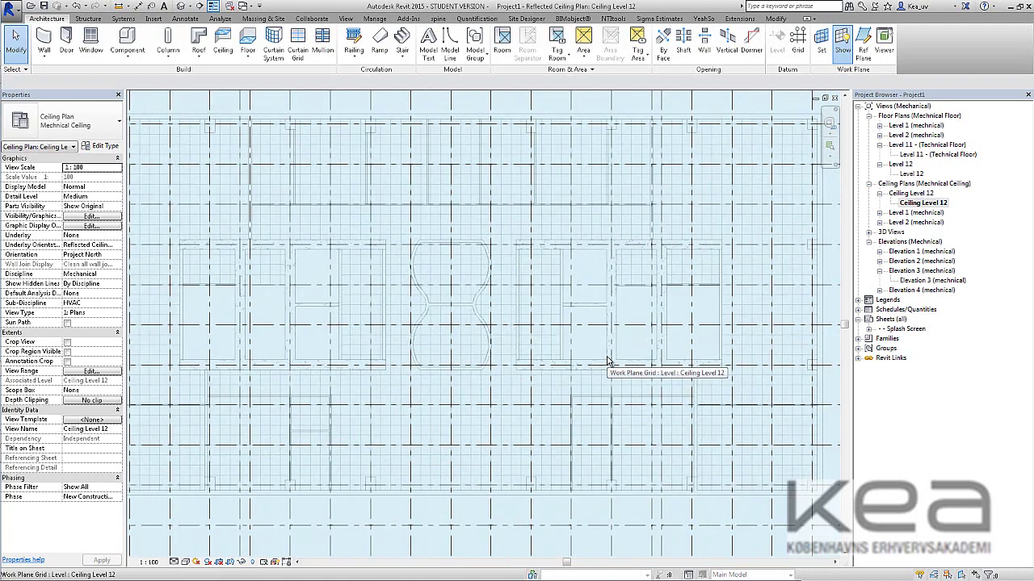